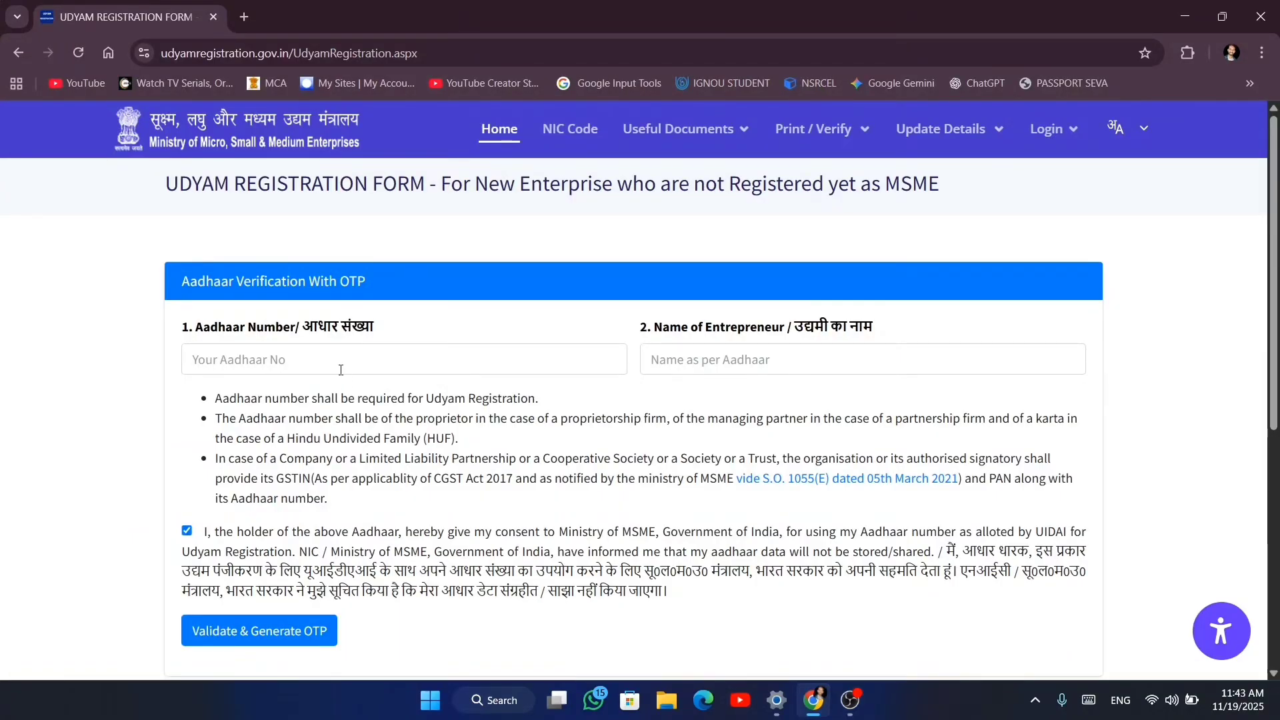
Step: Enter the entrepreneur's Aadhaar number and name, then verify it with the one-time code
left_click(320, 359)
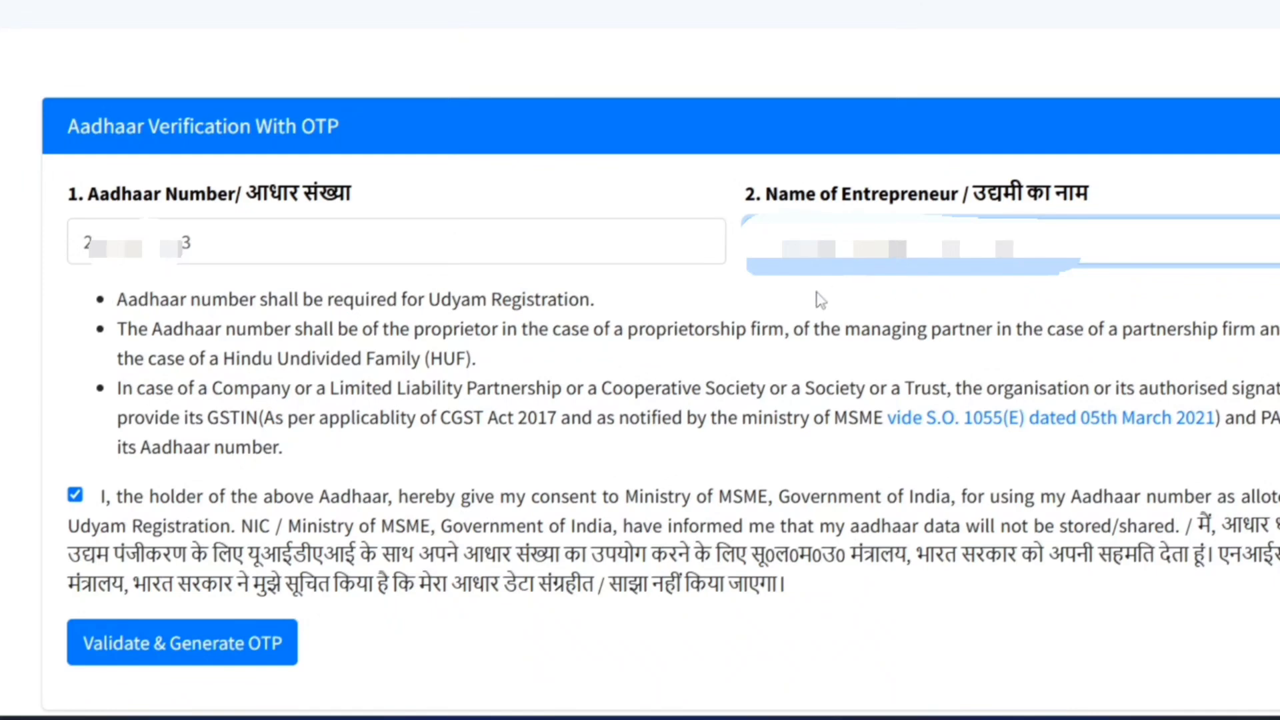
left_click(196, 660)
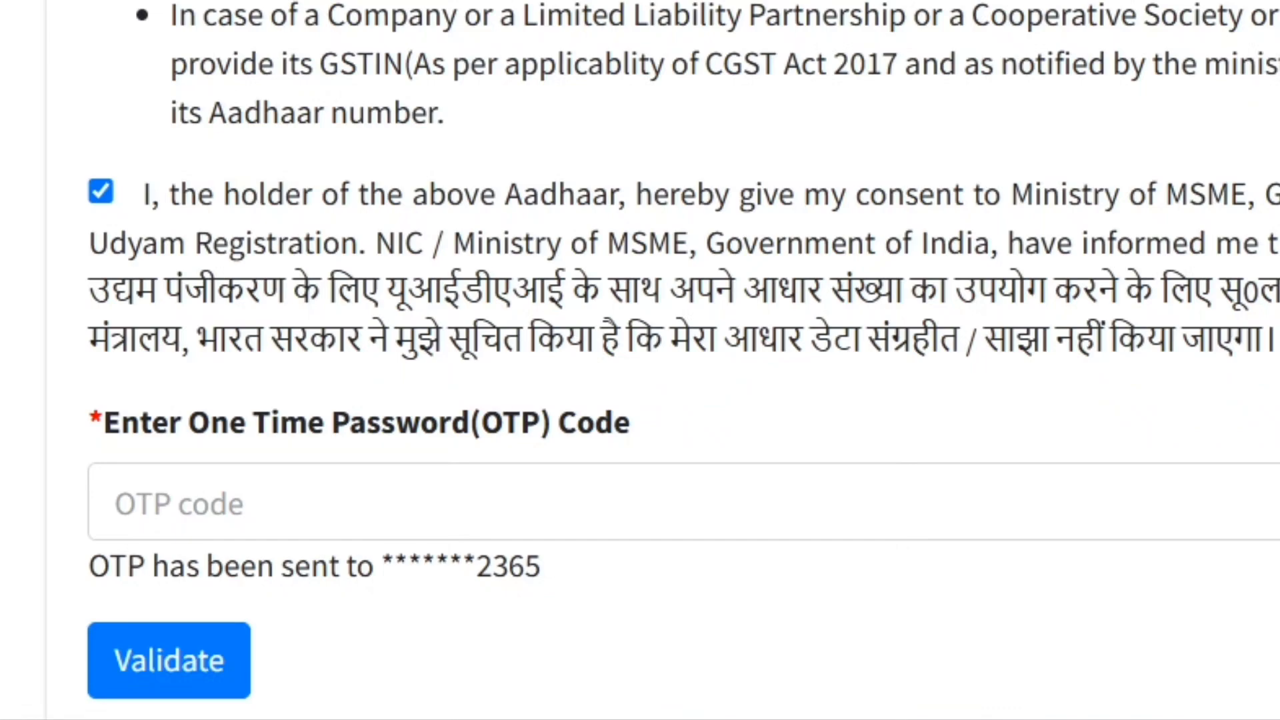
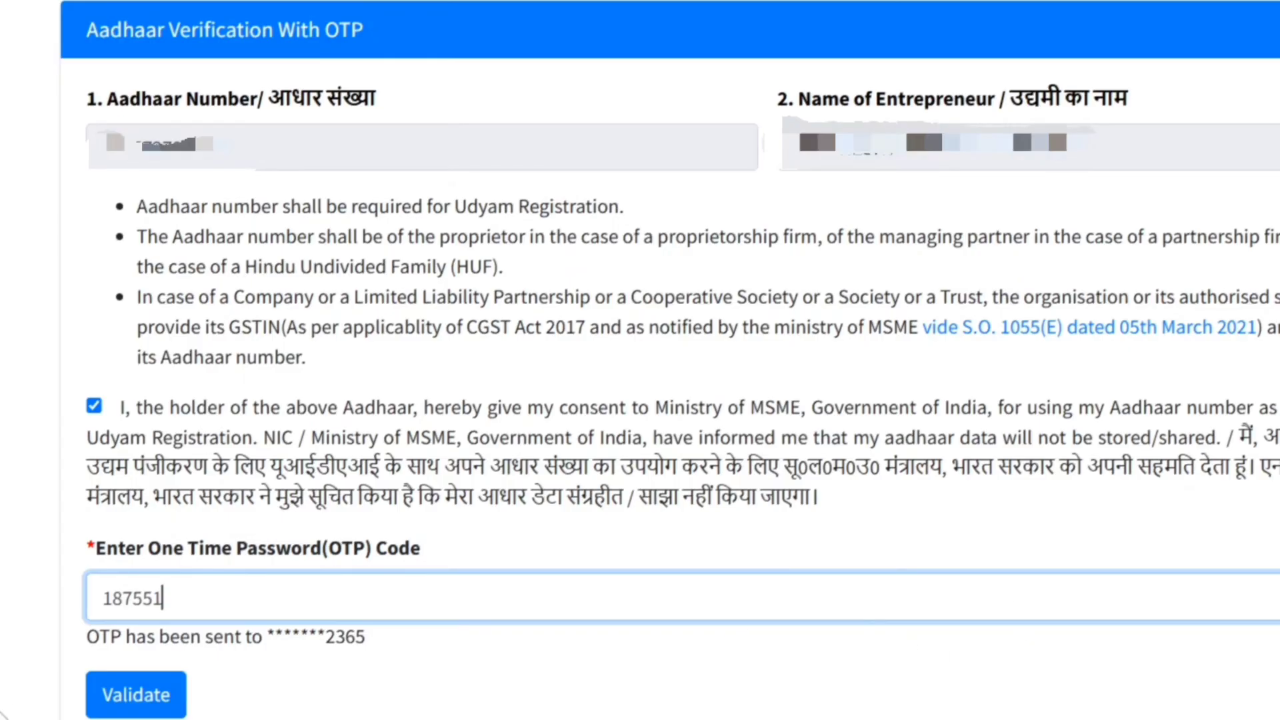
left_click(157, 701)
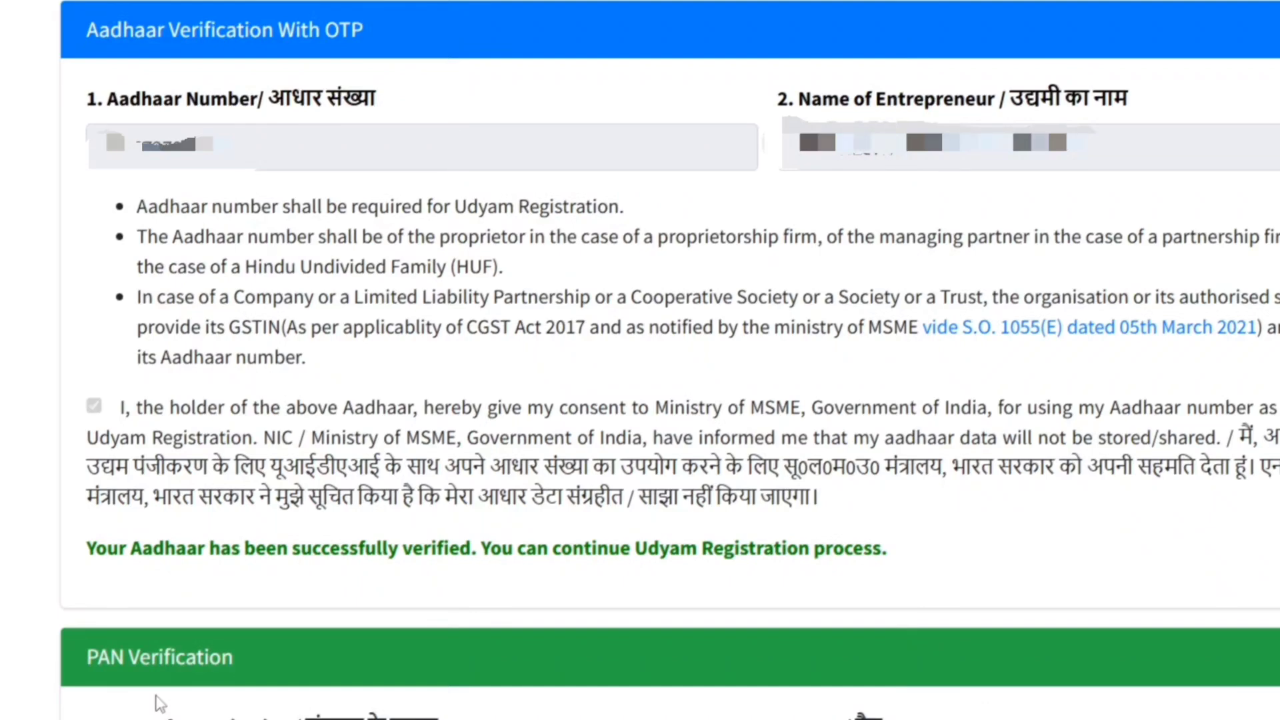
Step: Scroll down to the PAN Verification section of the form
scroll(160, 703, "down", 8)
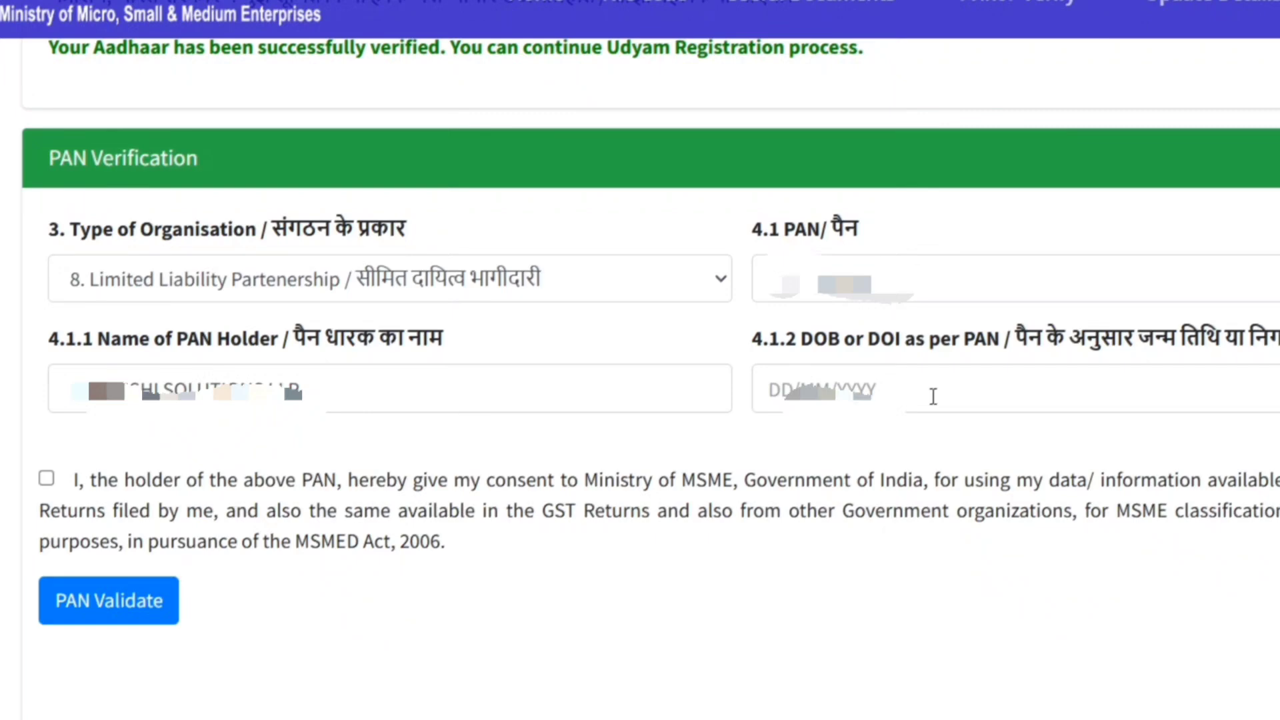
Step: Pick 11/05/2023 as incorporation date, tick PAN consent, and validate the PAN
left_click(887, 392)
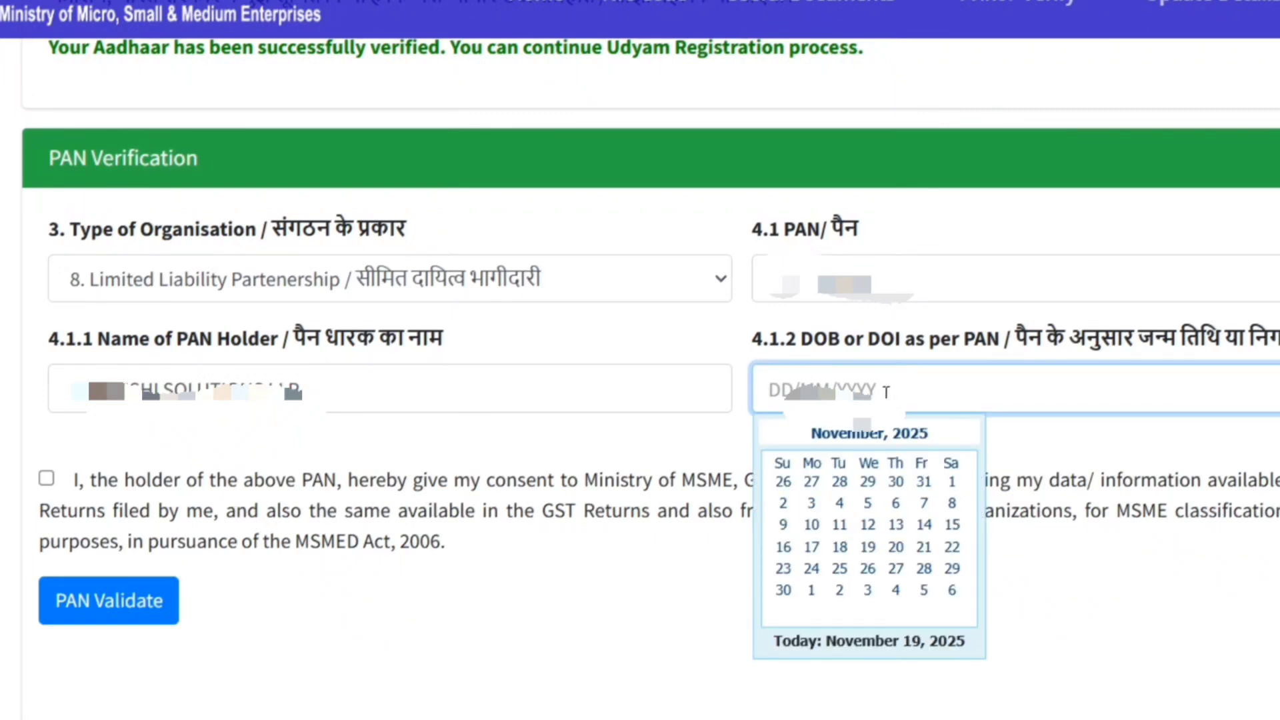
type("11")
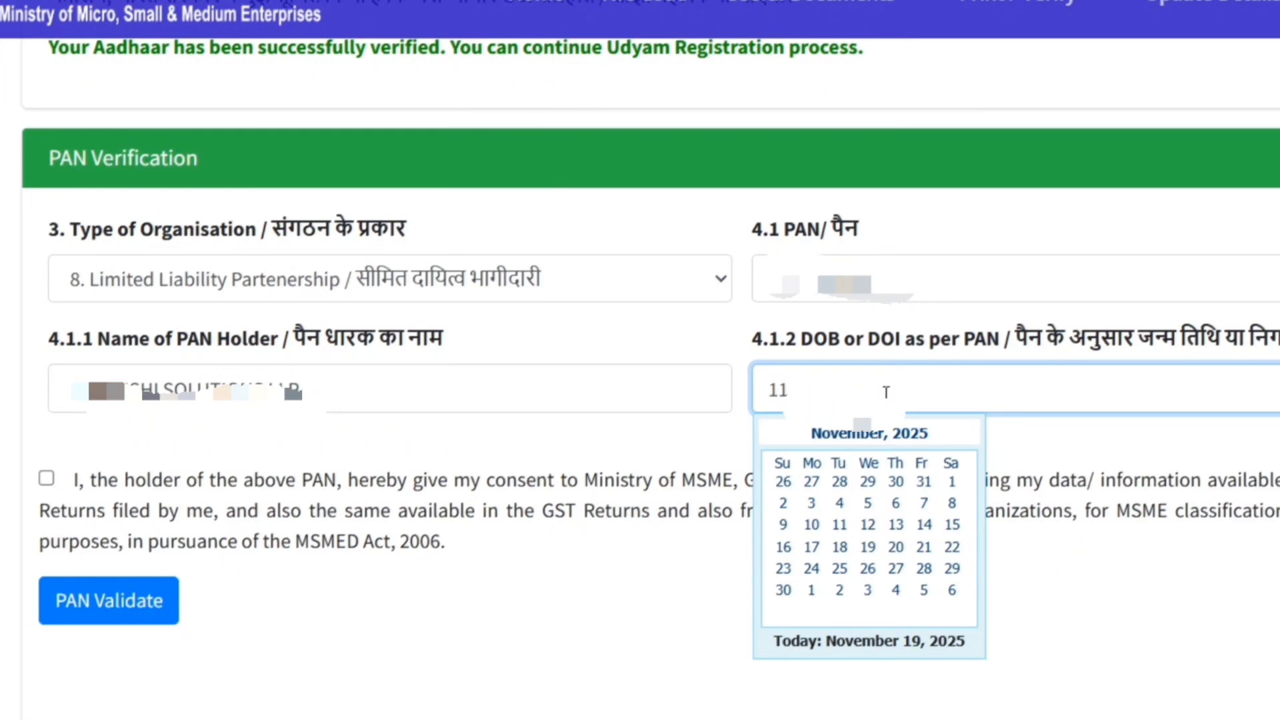
key("BackSpace")
key("BackSpace")
key("BackSpace")
key("BackSpace")
key("BackSpace")
key("BackSpace")
key("BackSpace")
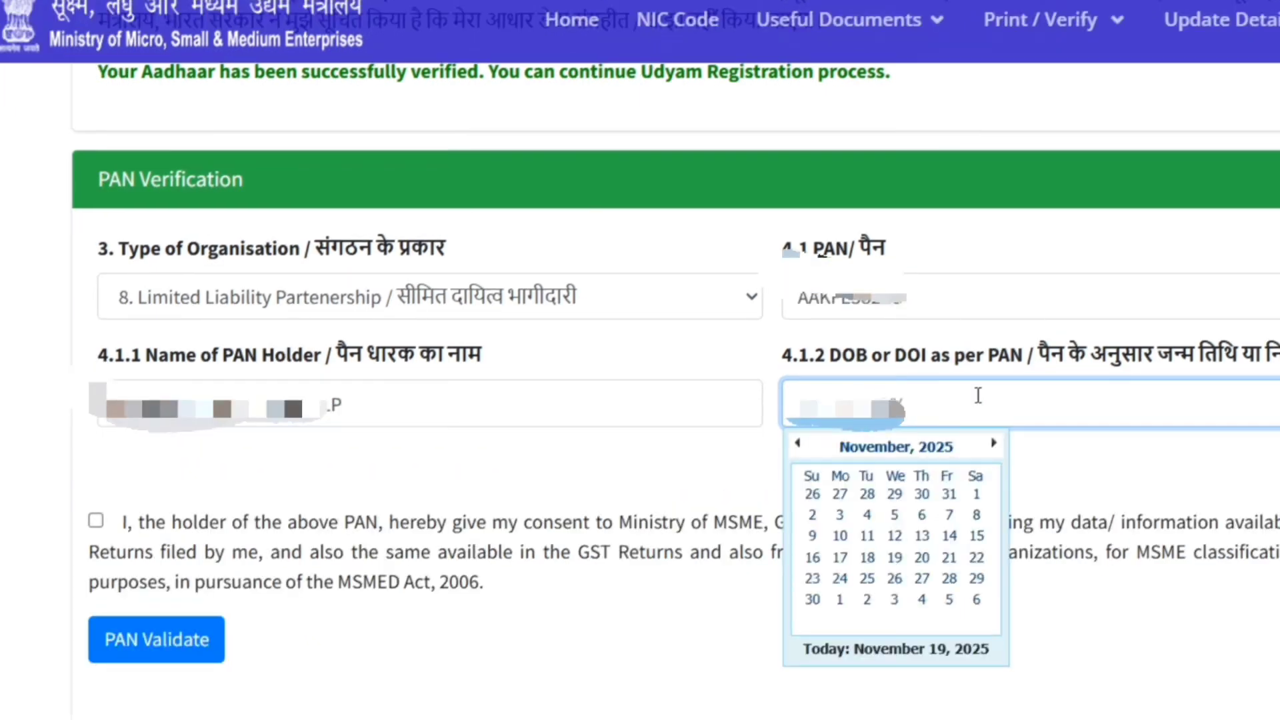
left_click(916, 448)
left_click(915, 448)
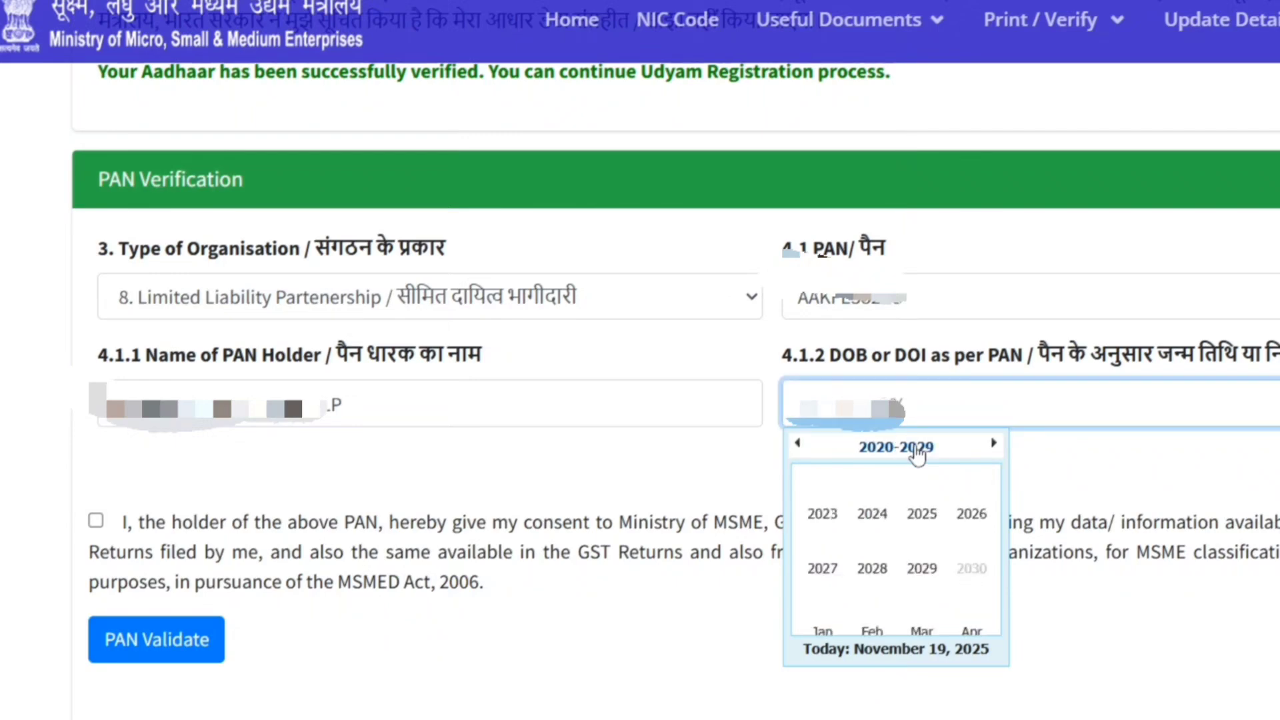
left_click(826, 547)
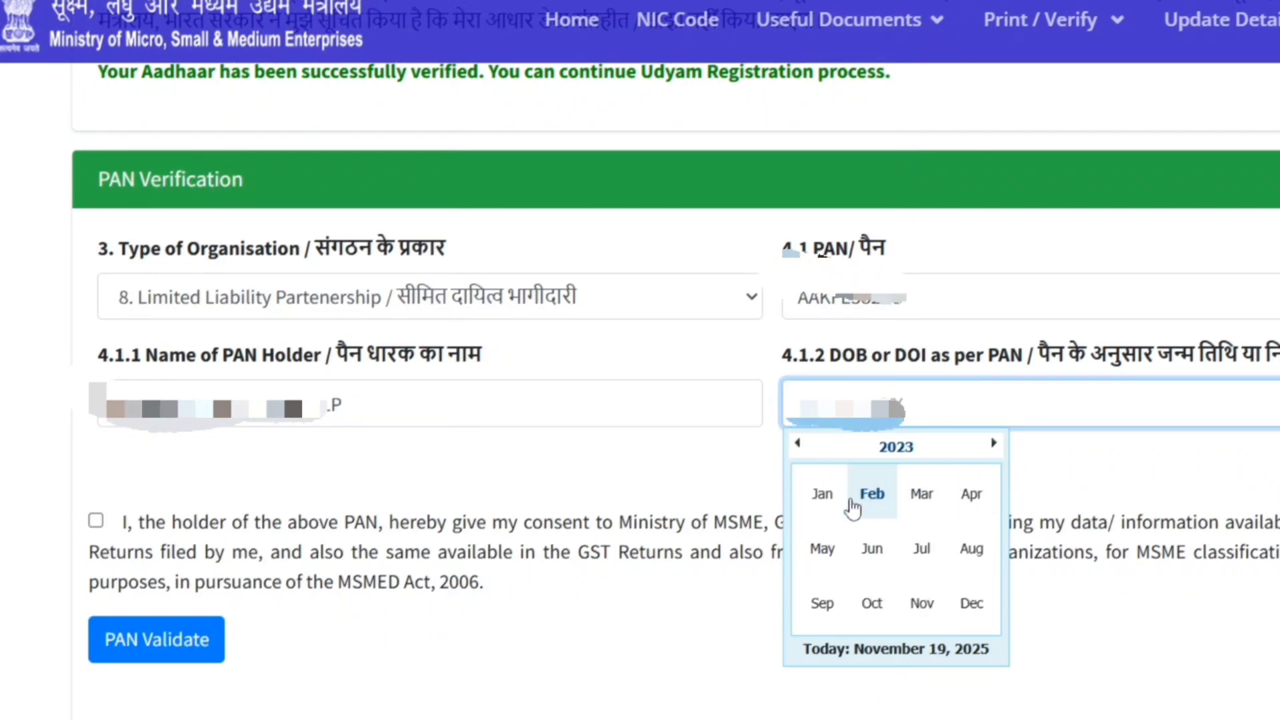
left_click(824, 547)
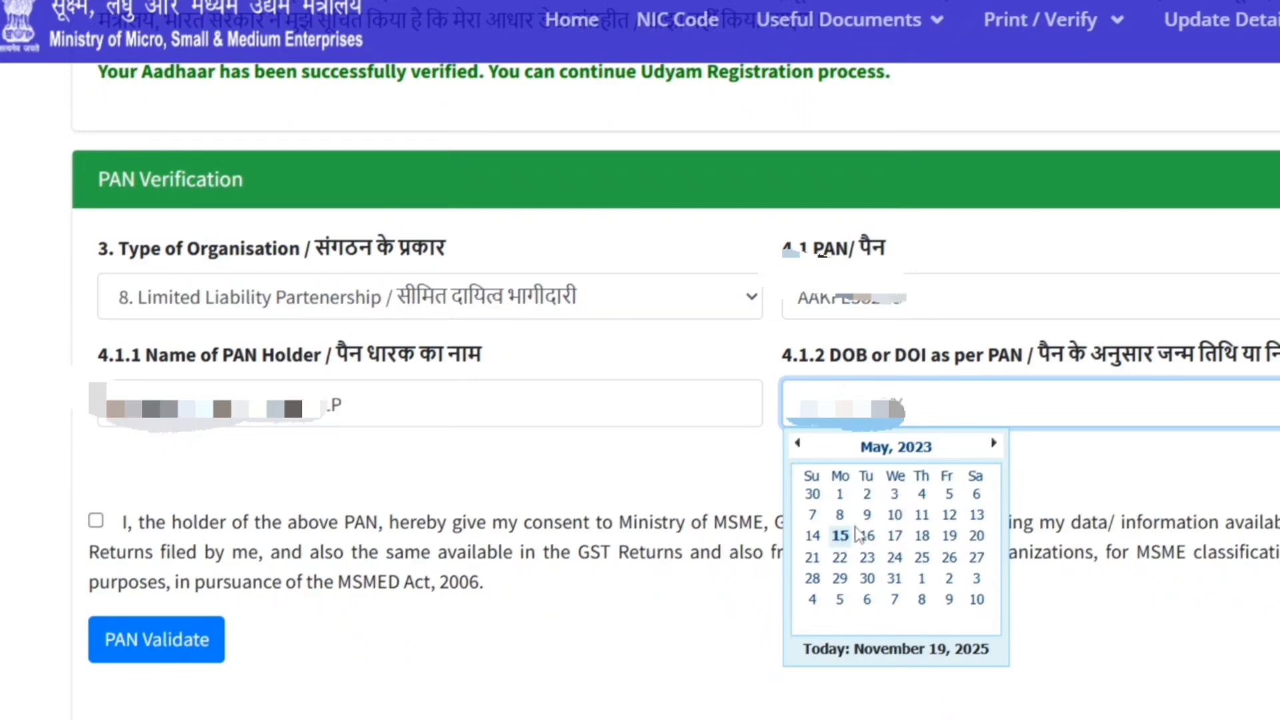
left_click(922, 516)
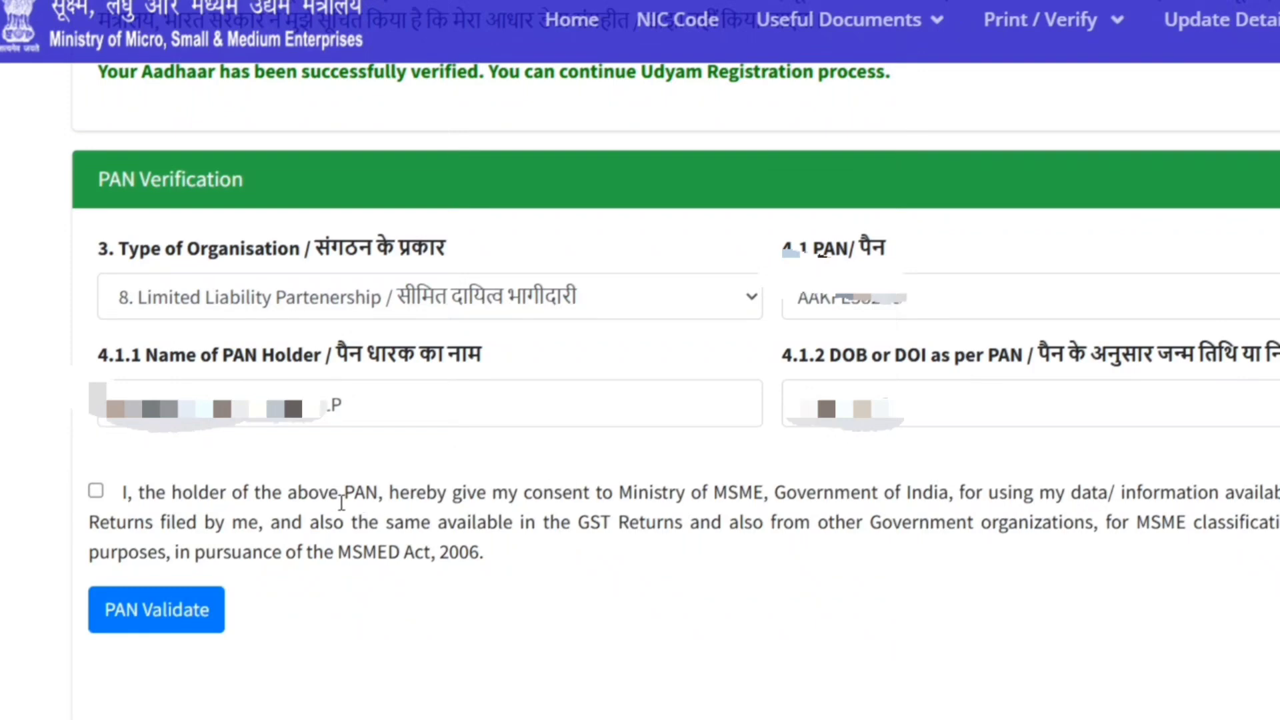
left_click(97, 491)
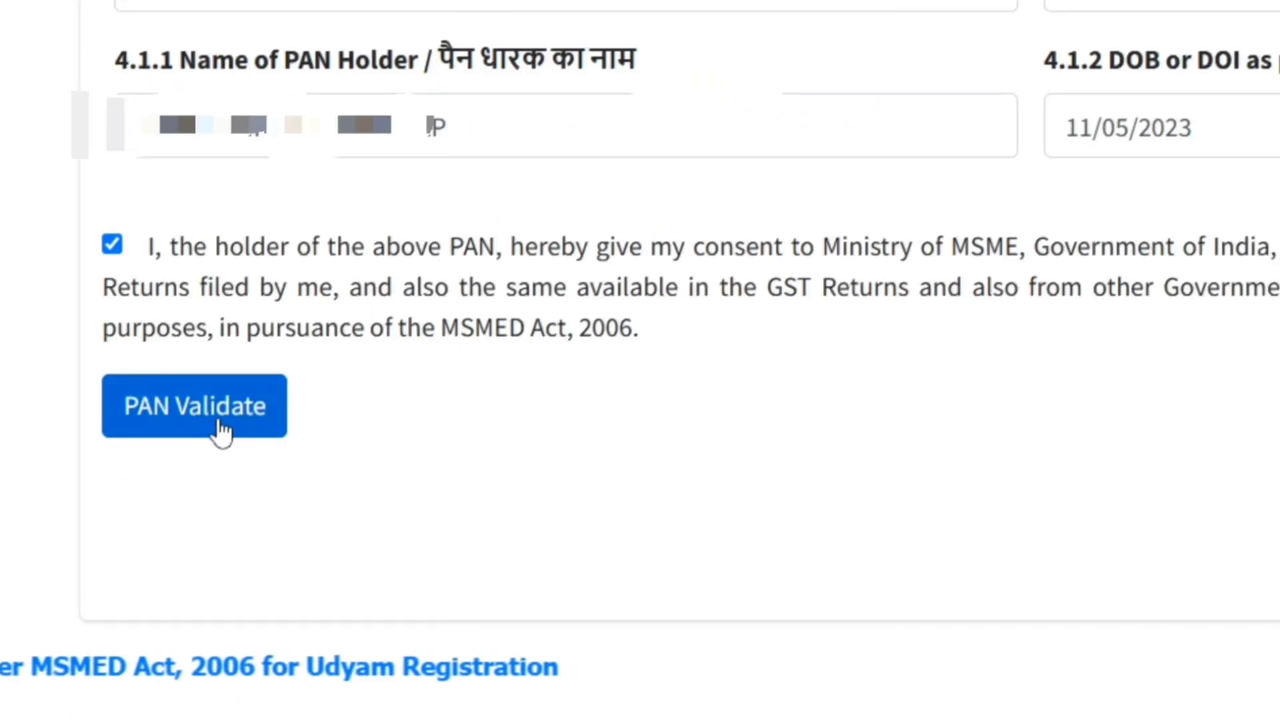
left_click(174, 617)
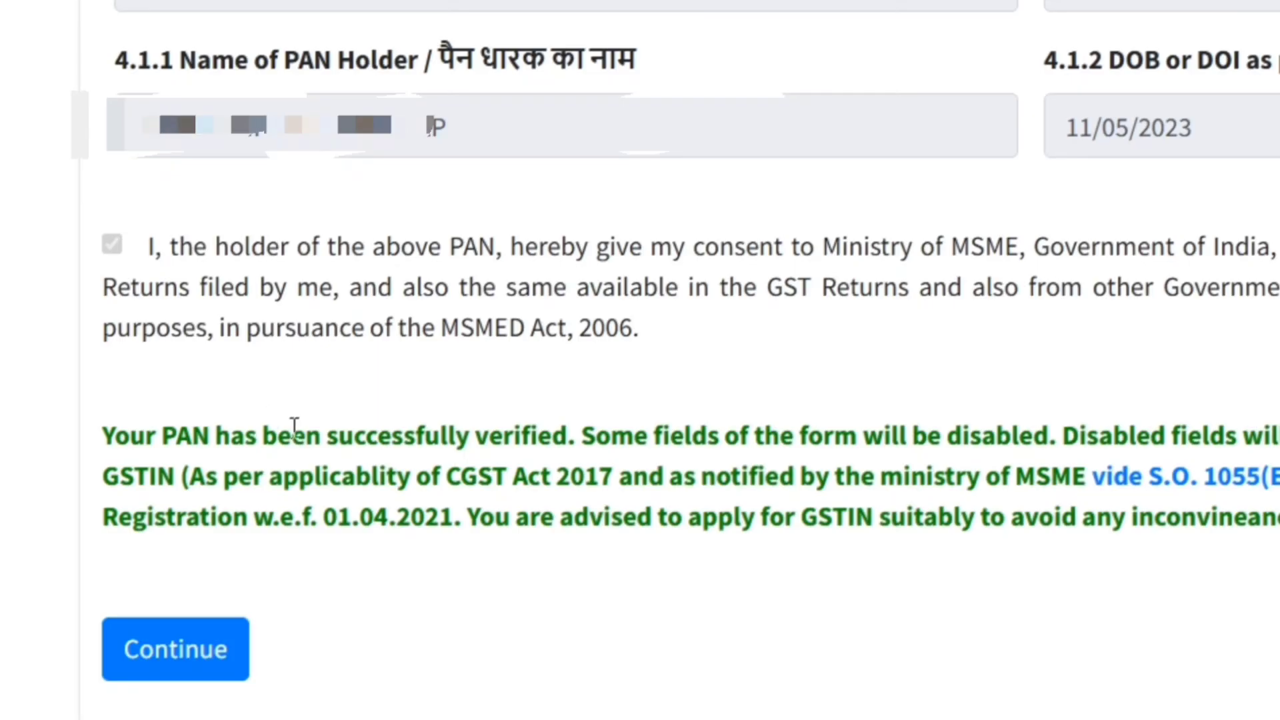
Step: Continue past the PAN verification to the ITR and GSTIN questions
left_click(174, 657)
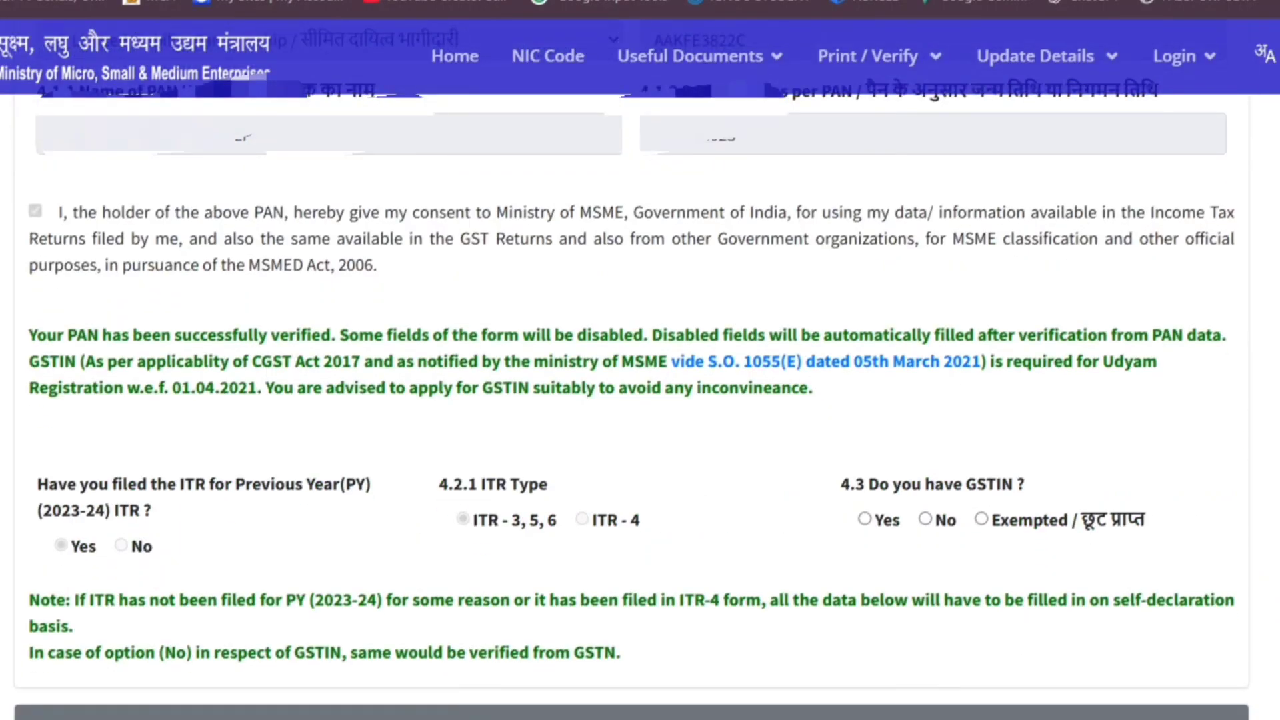
scroll(344, 399, "down", 2)
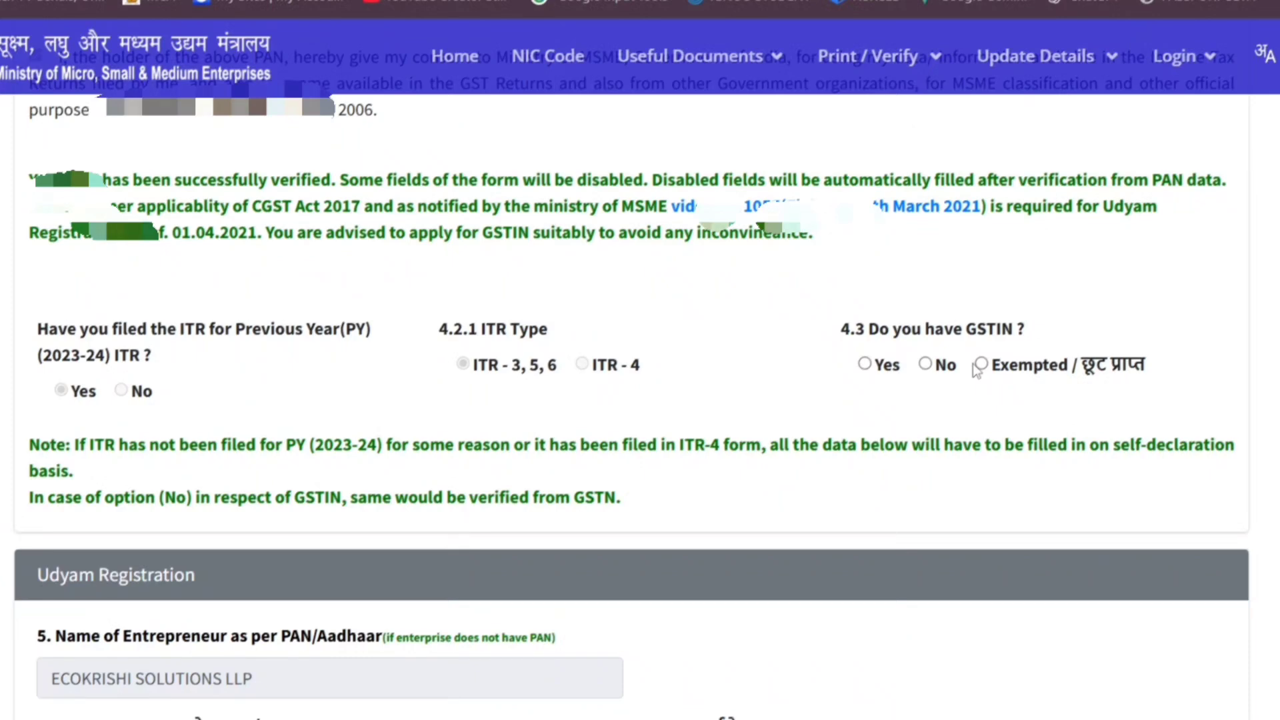
Step: Answer No to having a GSTIN, then move down past the mobile, e-mail and ownership fields
left_click(926, 364)
scroll(788, 401, "down", 6)
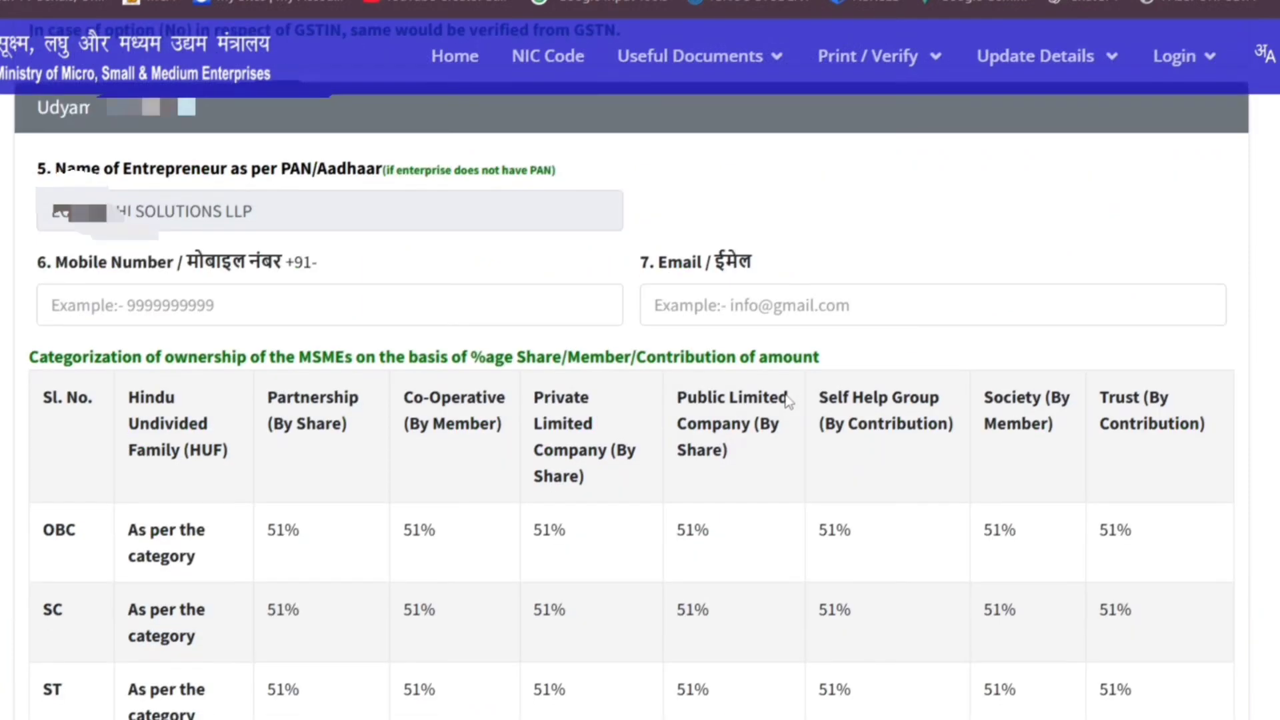
scroll(789, 401, "down", 1)
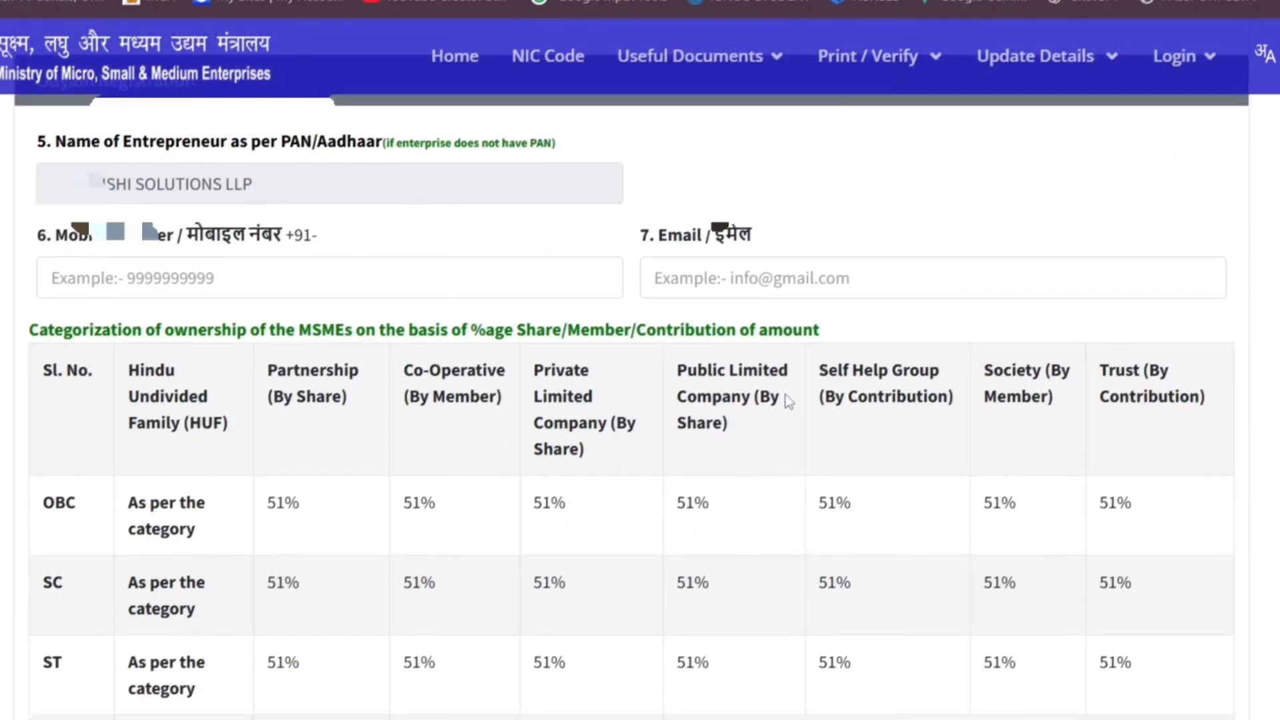
scroll(788, 400, "down", 1)
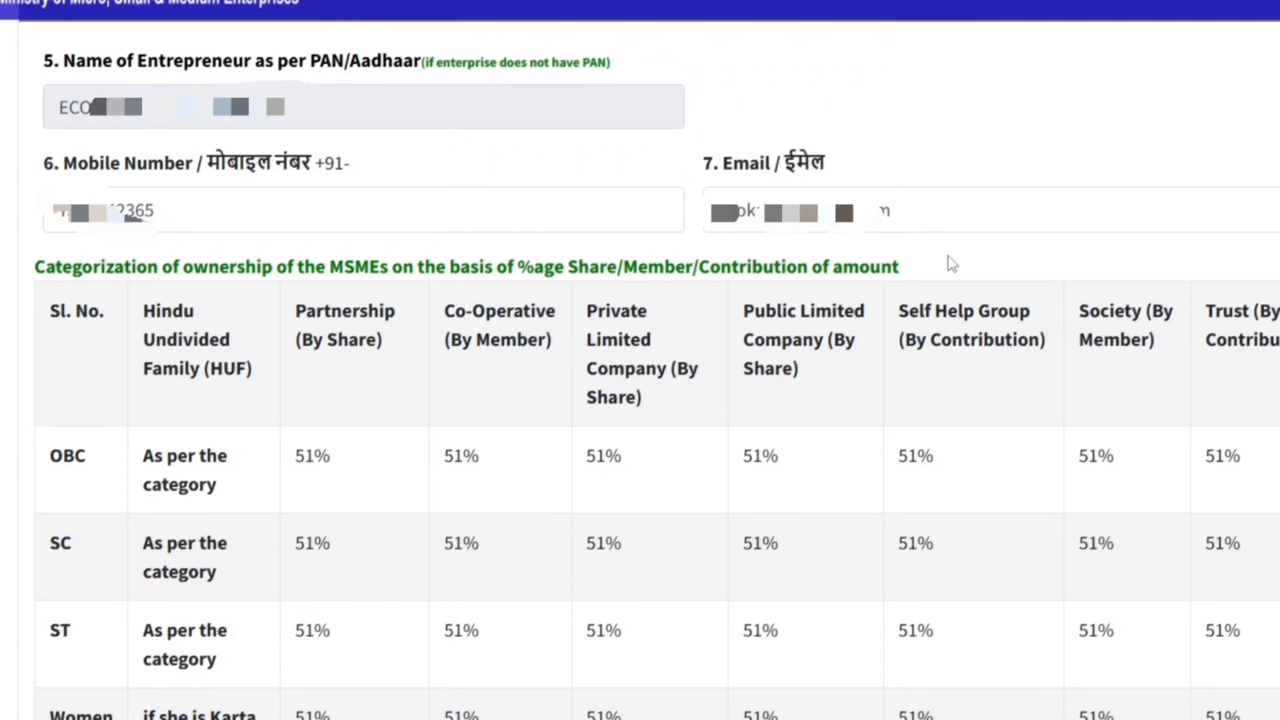
scroll(964, 272, "down", 3)
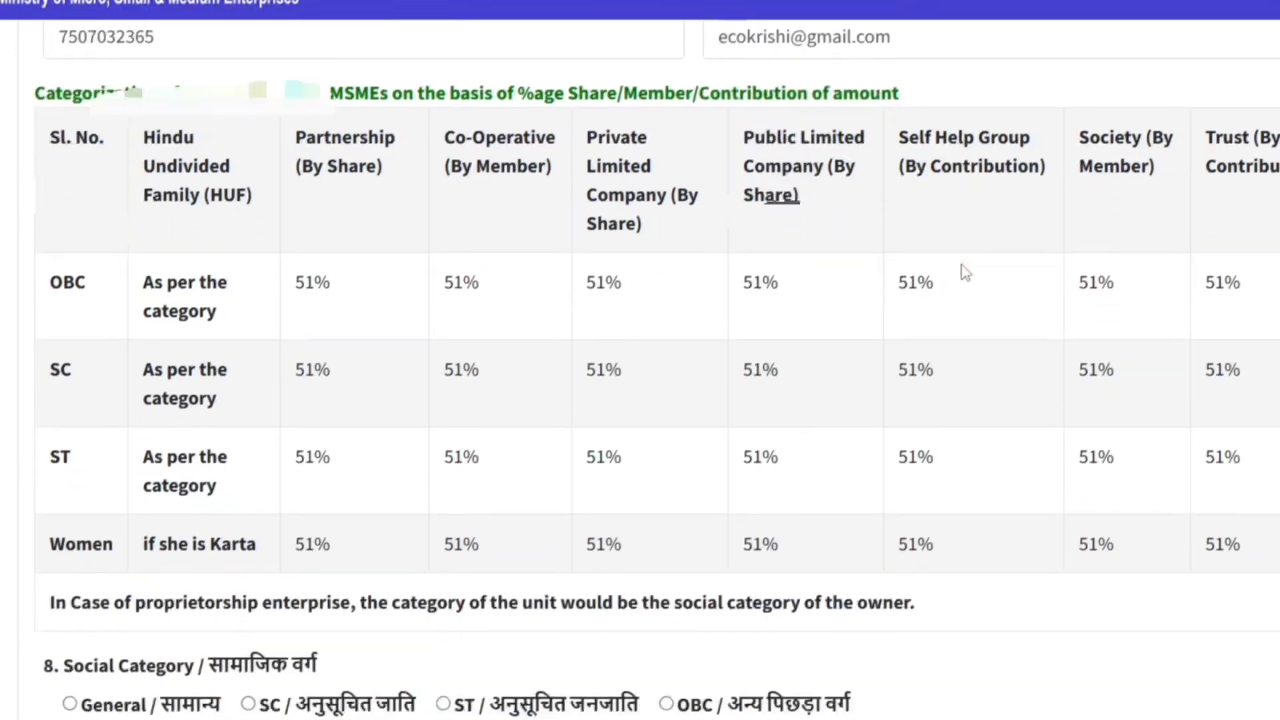
scroll(925, 277, "down", 2)
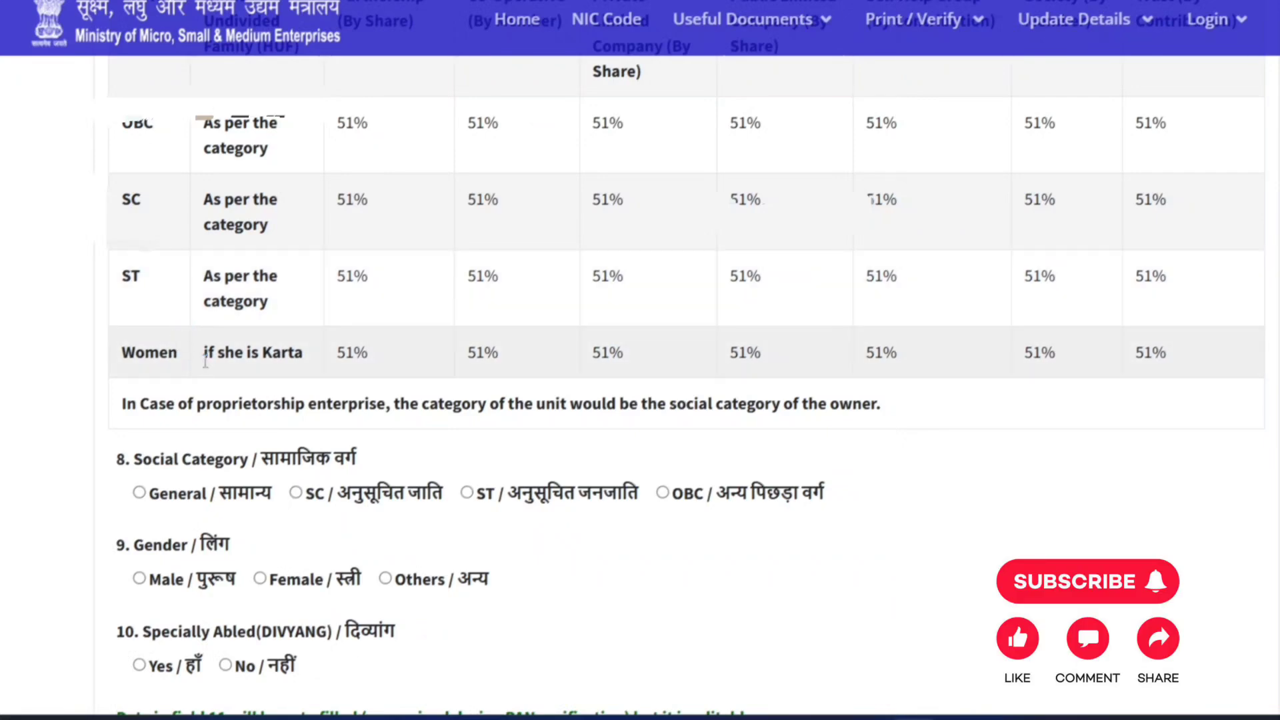
scroll(420, 425, "down", 1)
scroll(421, 426, "down", 4)
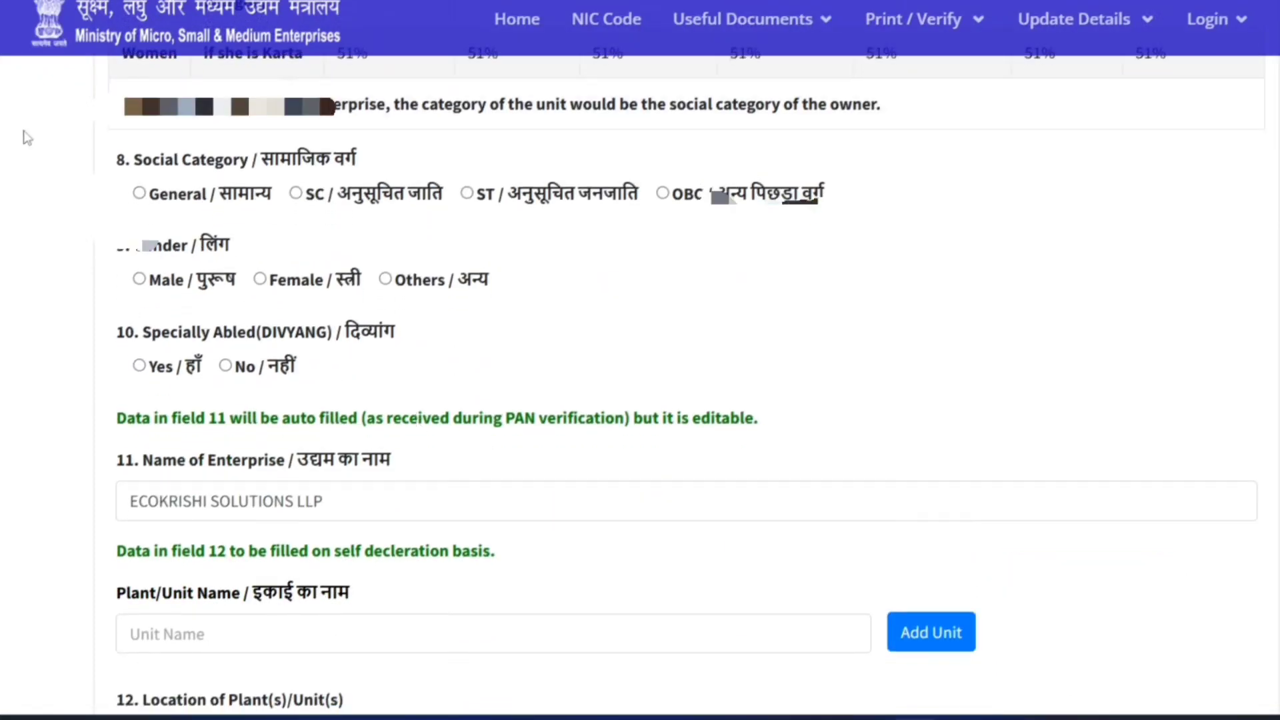
Step: Choose General social category, Male gender and No for Specially Abled (Divyang)
left_click(155, 195)
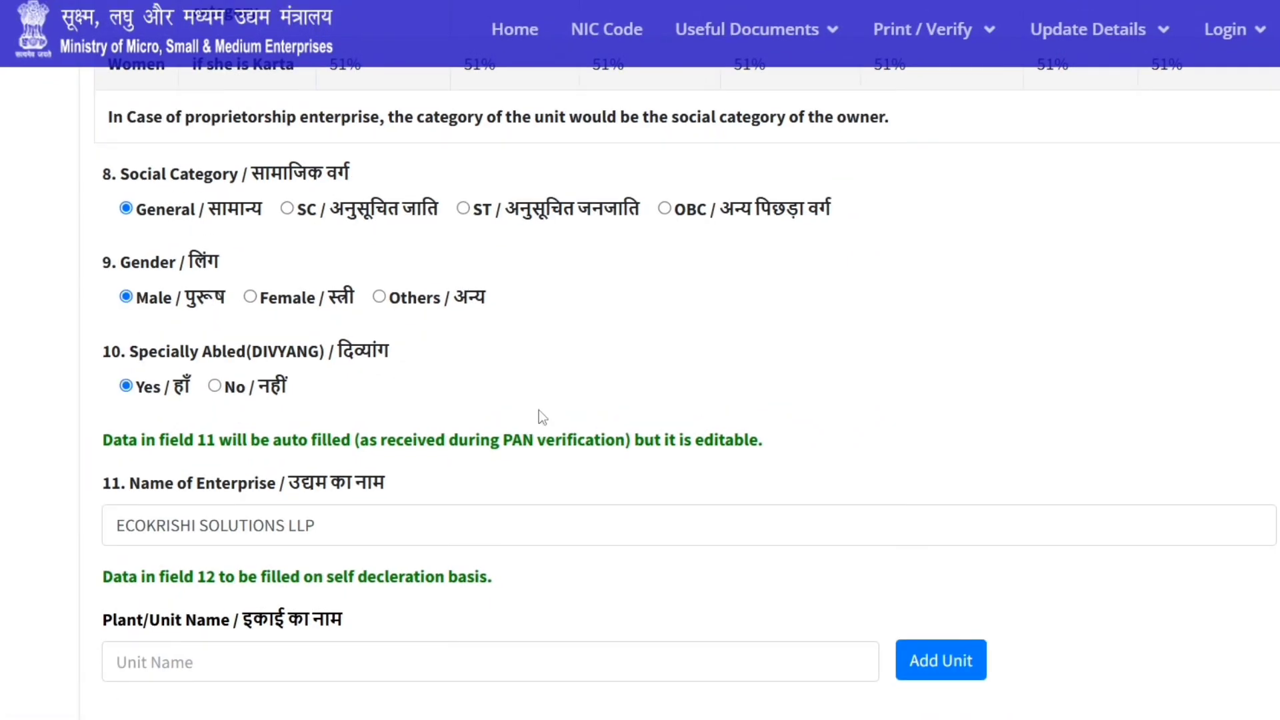
scroll(539, 410, "down", 3)
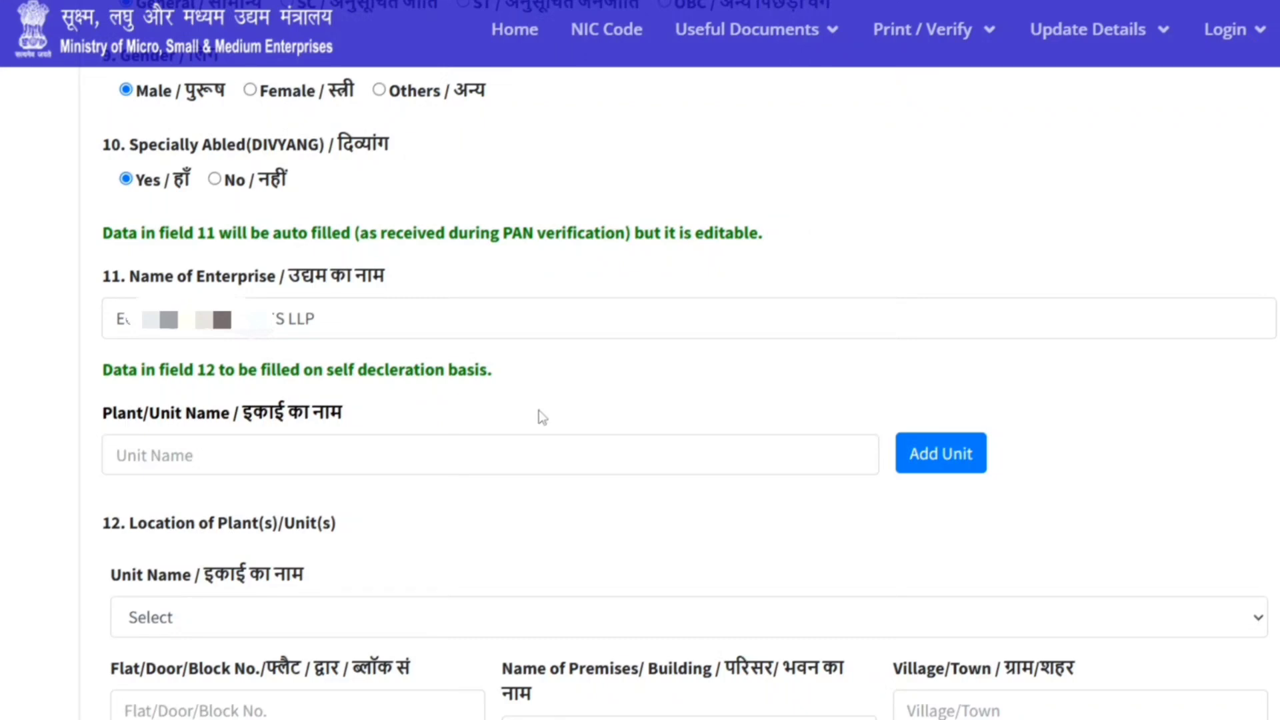
left_click(214, 179)
Step: Add the ECOKRISHI SOLUTIONS LLP Dhule unit, fill its address, and add it to the plant list
left_click(360, 457)
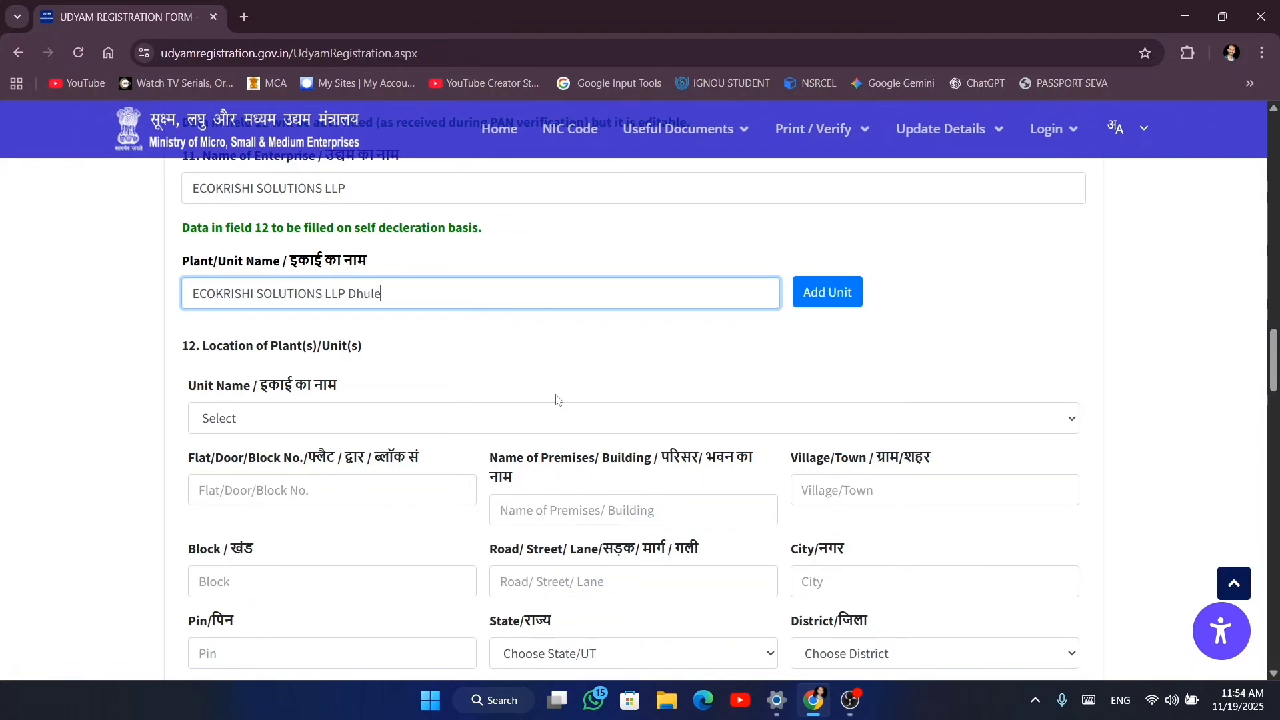
left_click(826, 293)
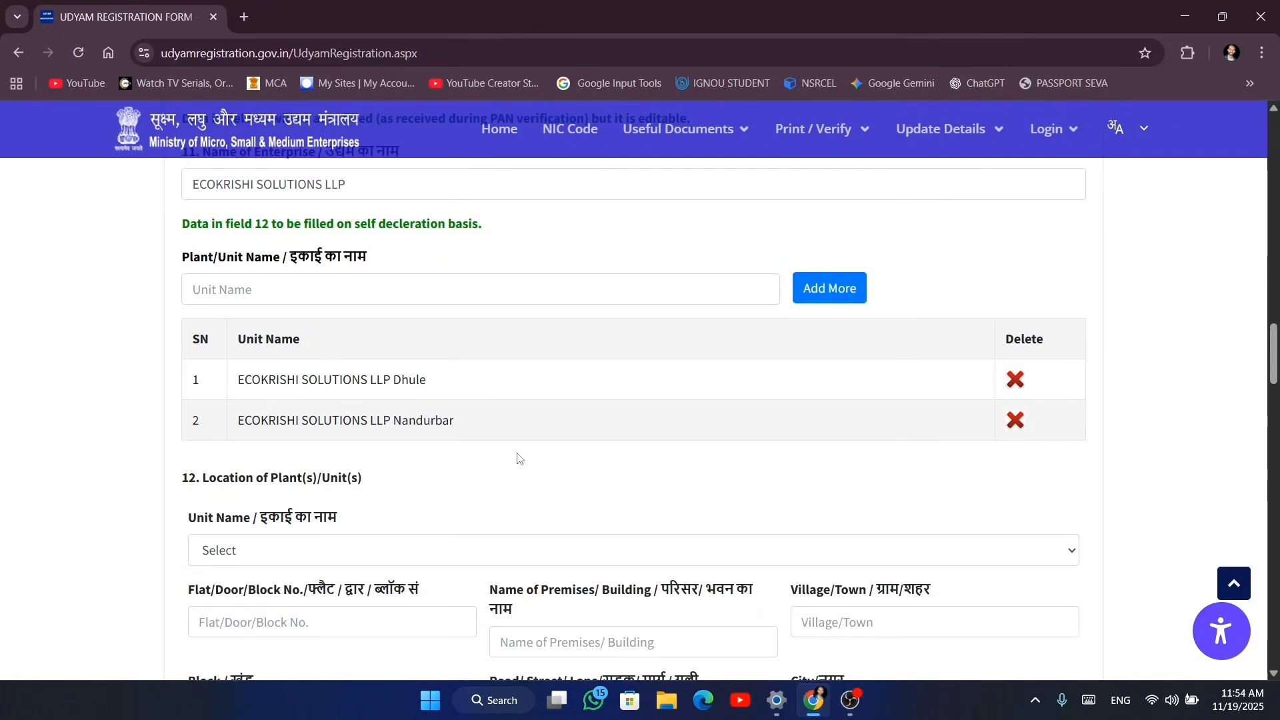
scroll(519, 458, "down", 3)
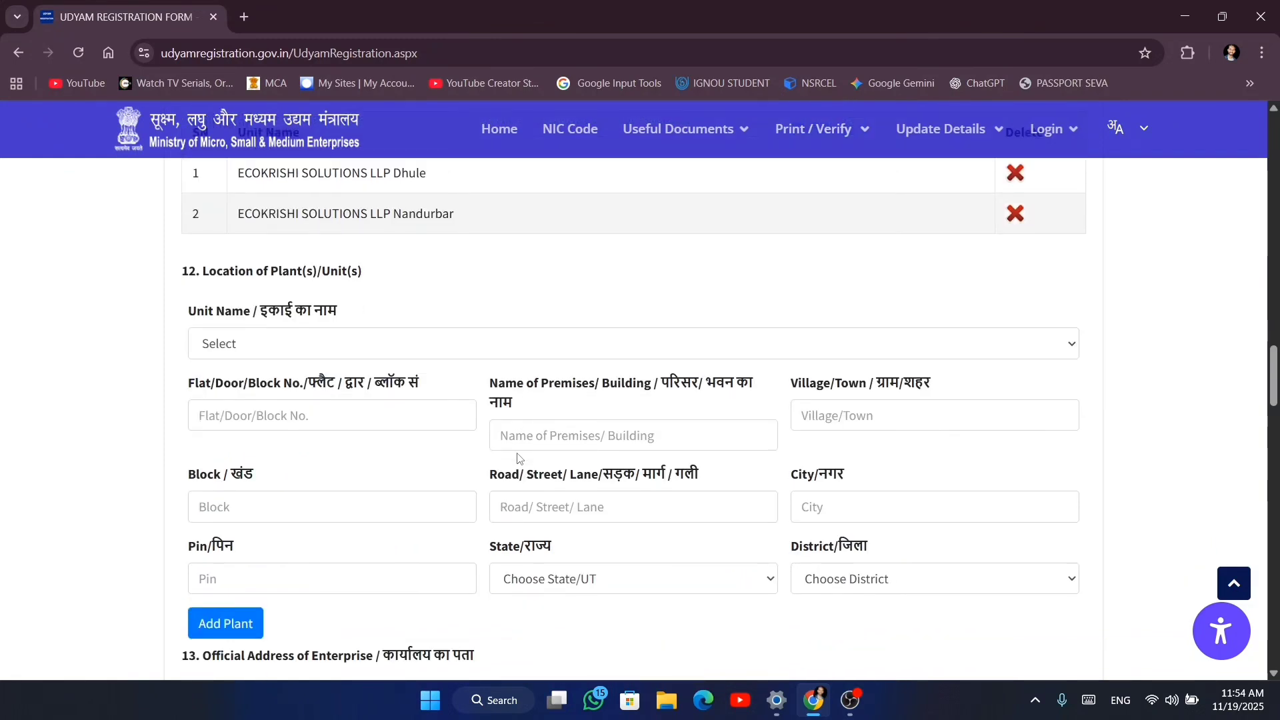
left_click(452, 343)
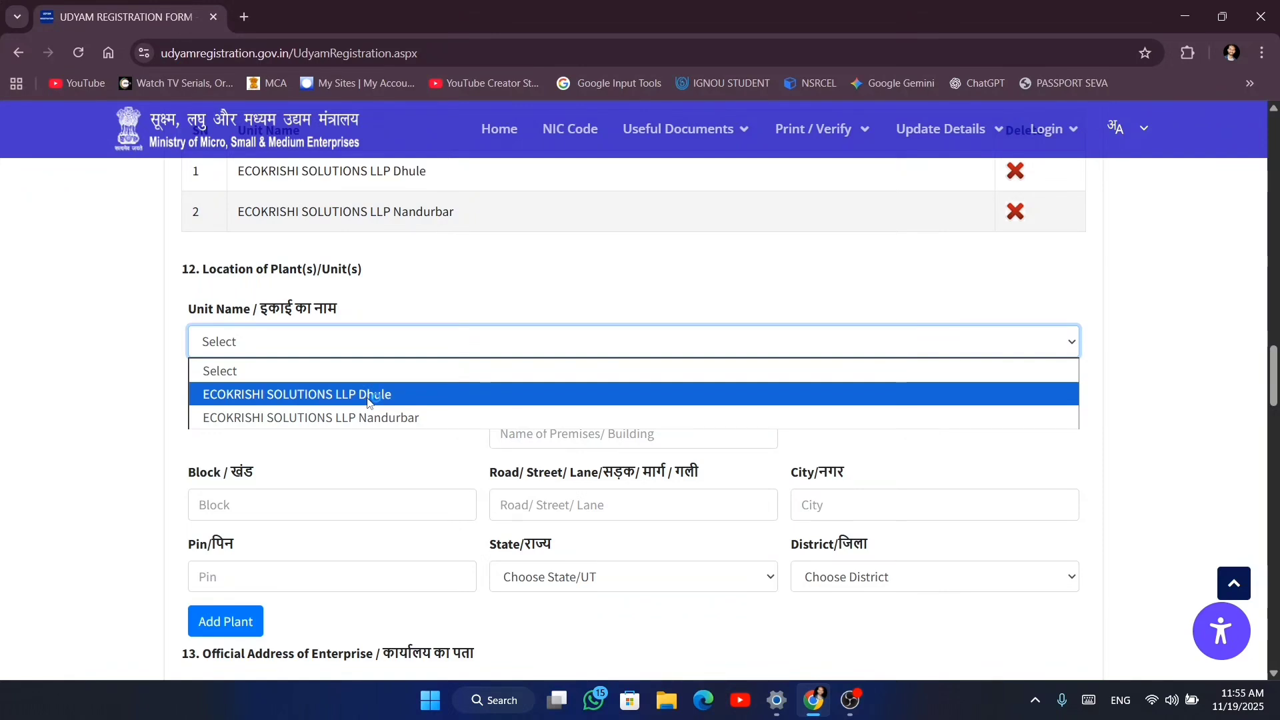
left_click(368, 399)
left_click(354, 408)
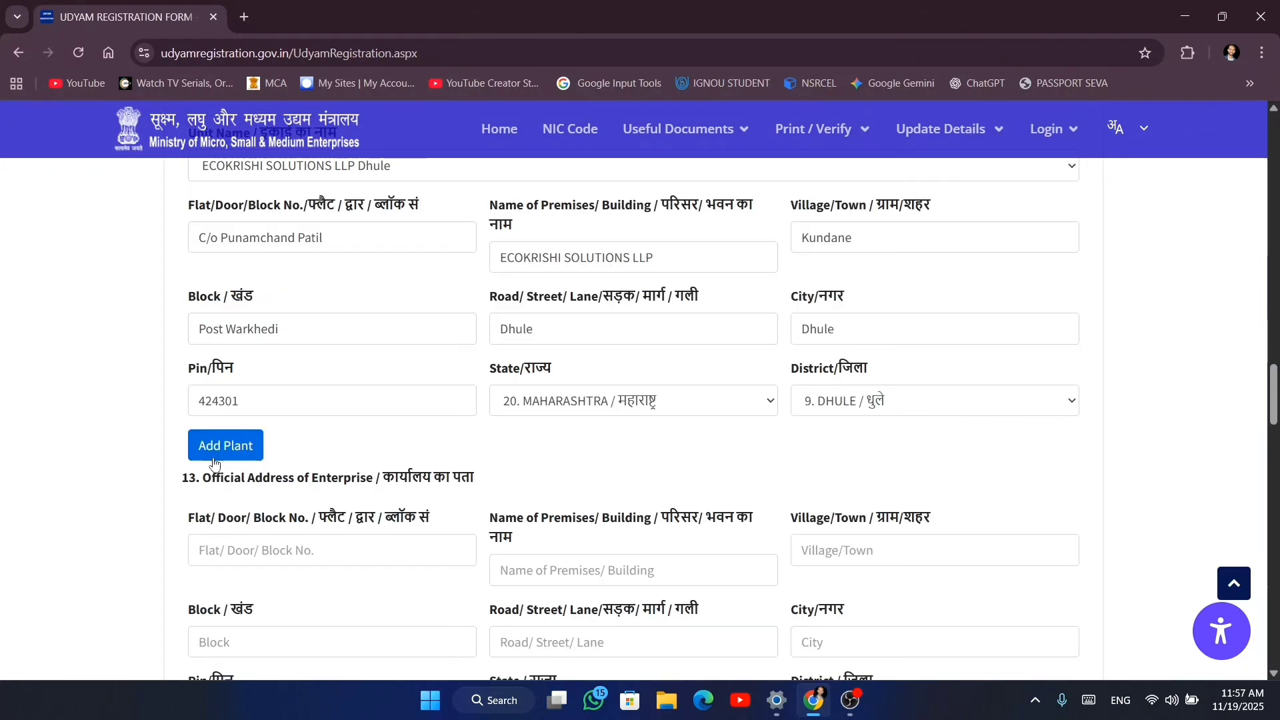
left_click(216, 460)
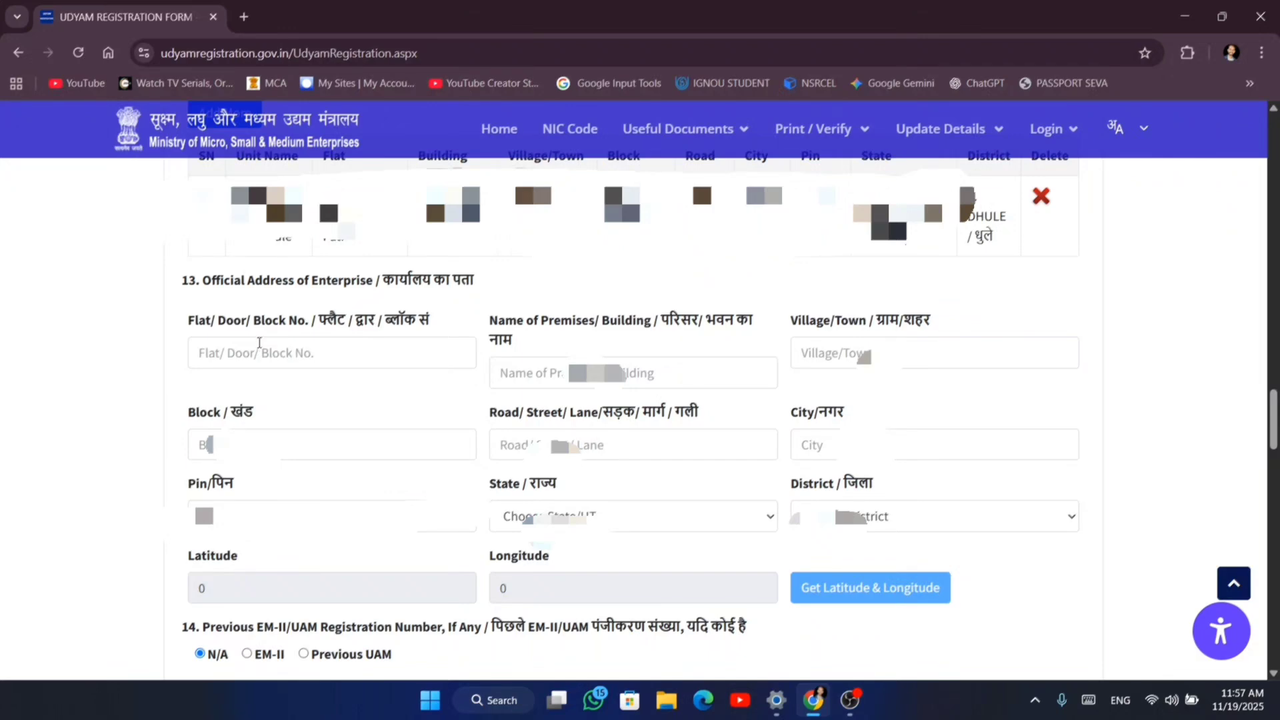
Step: Fill the official address in Dhule, Maharashtra and select Previous UAM in section 14
left_click(265, 346)
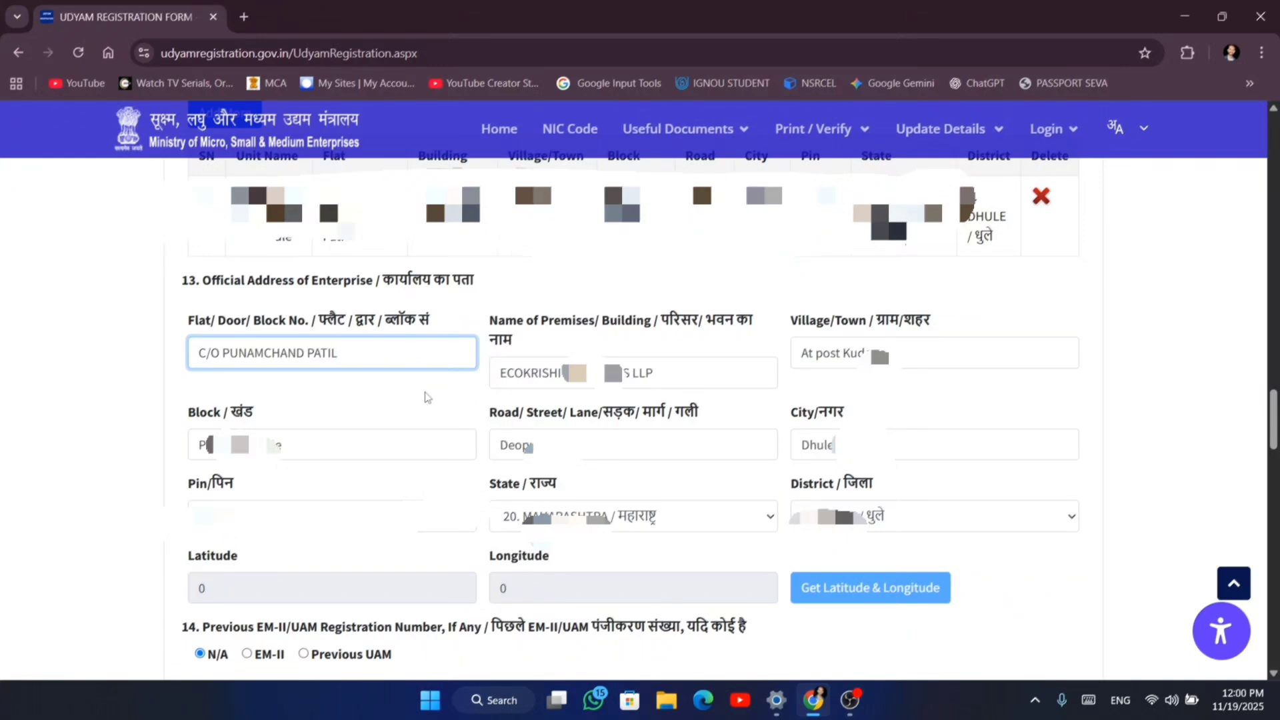
left_click(427, 397)
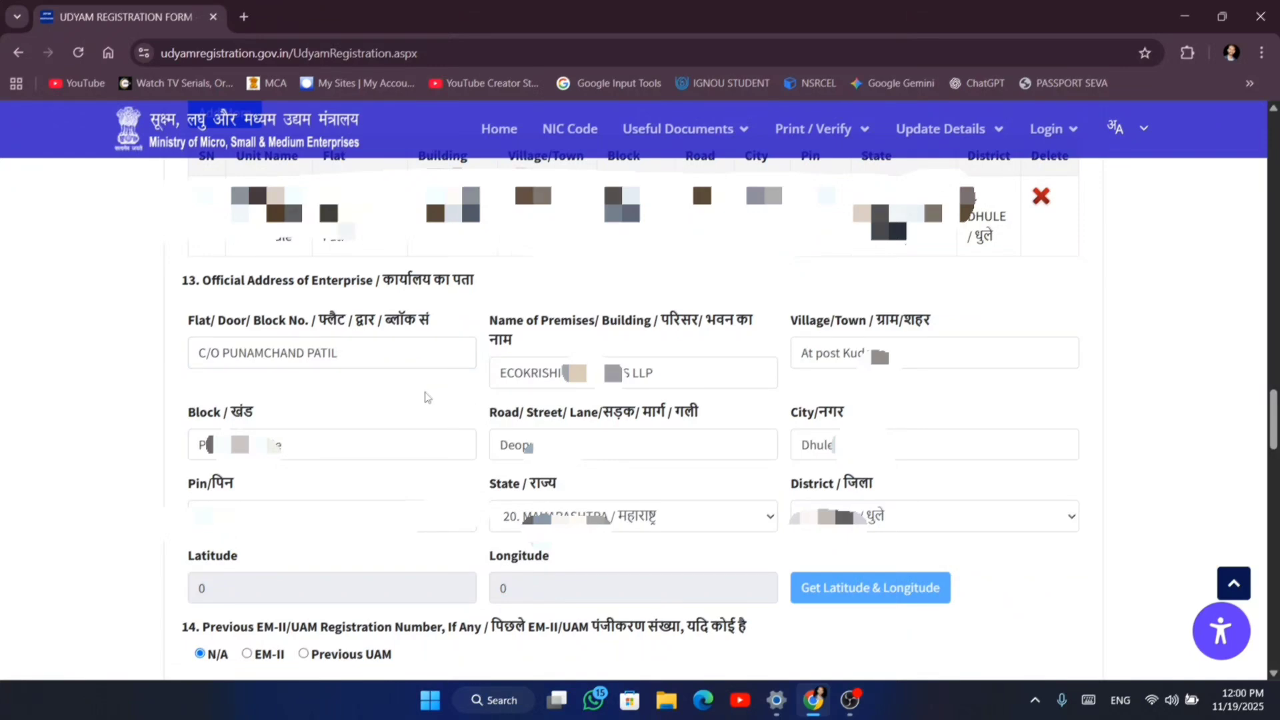
scroll(427, 397, "down", 3)
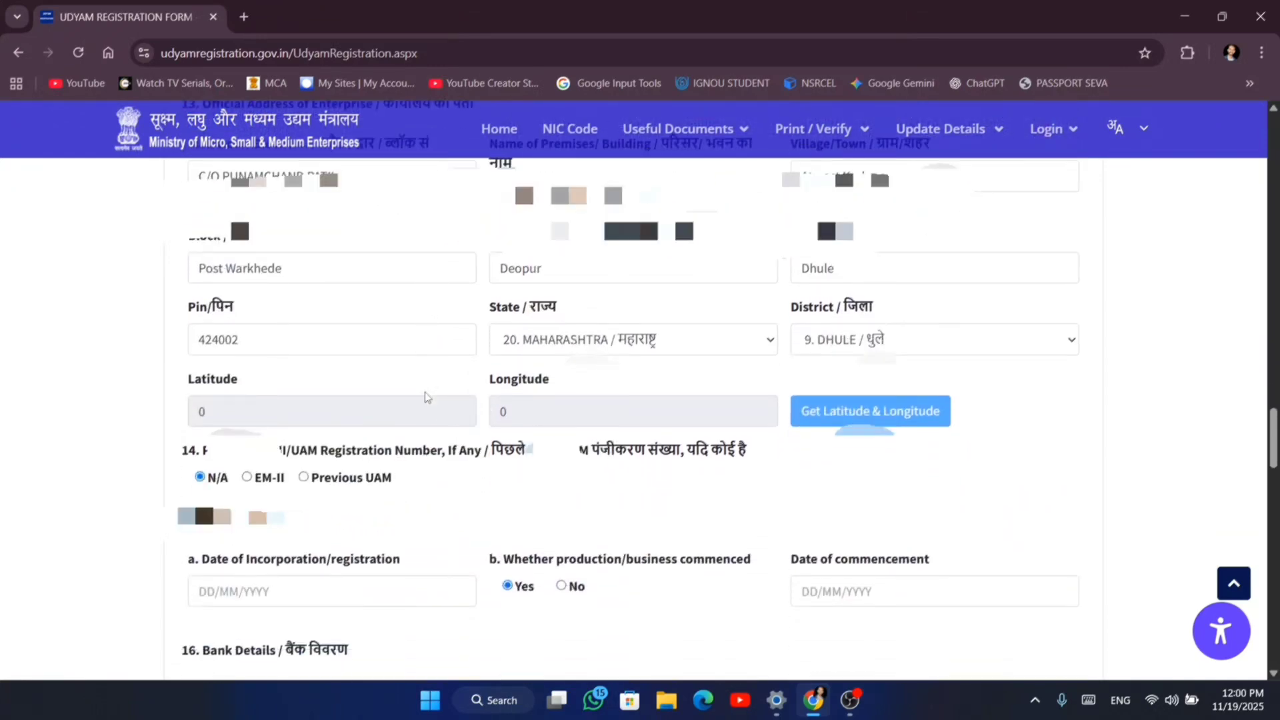
left_click(305, 318)
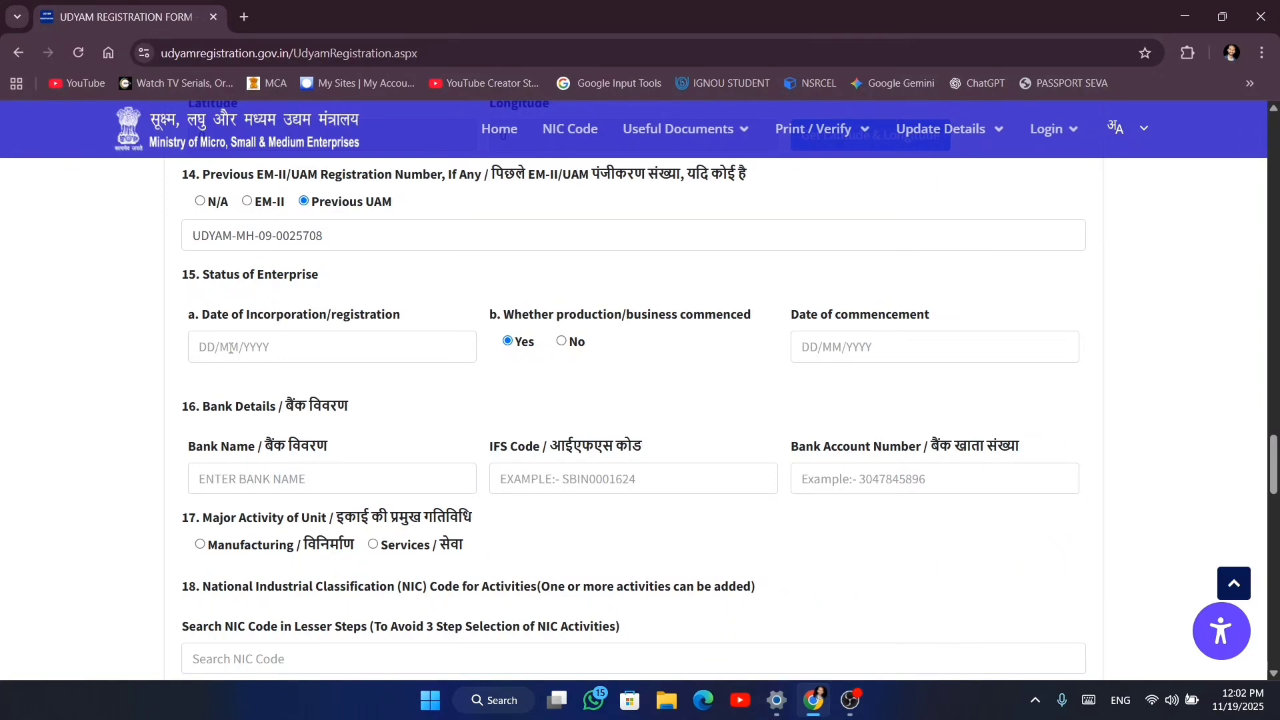
Step: Set the date of incorporation to 11/05/2023 using the calendar
left_click(220, 348)
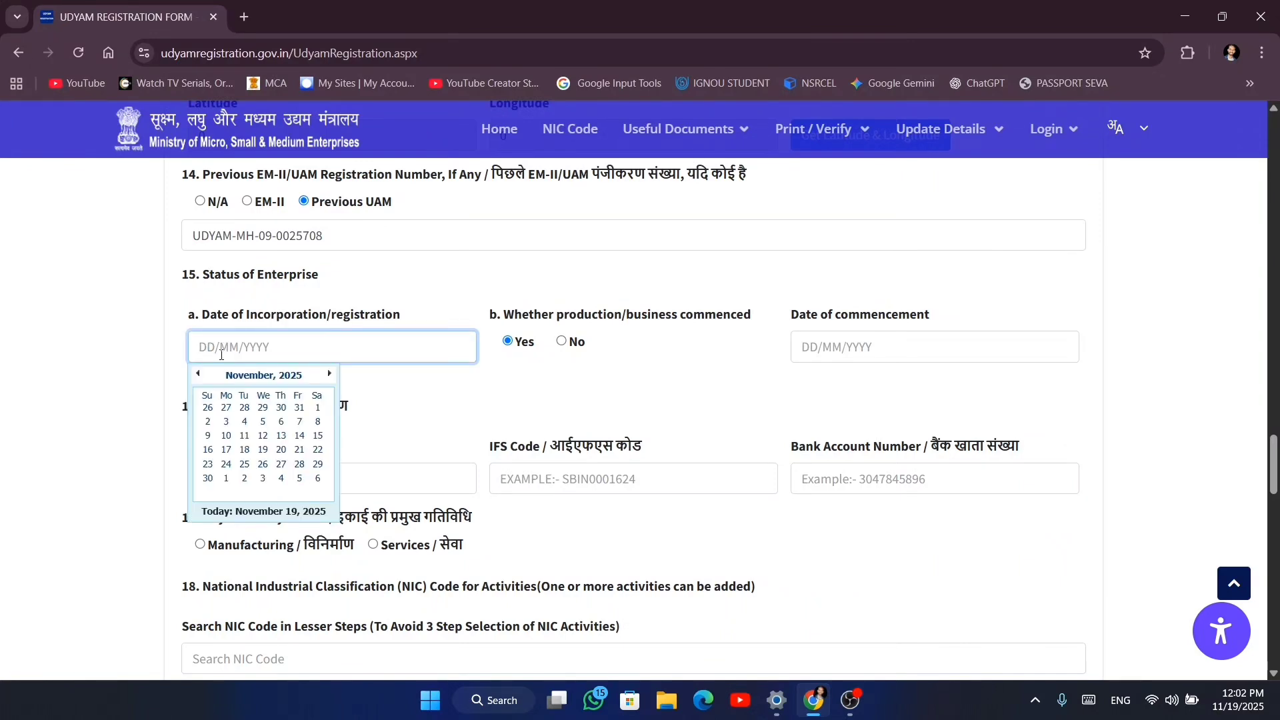
left_click(240, 375)
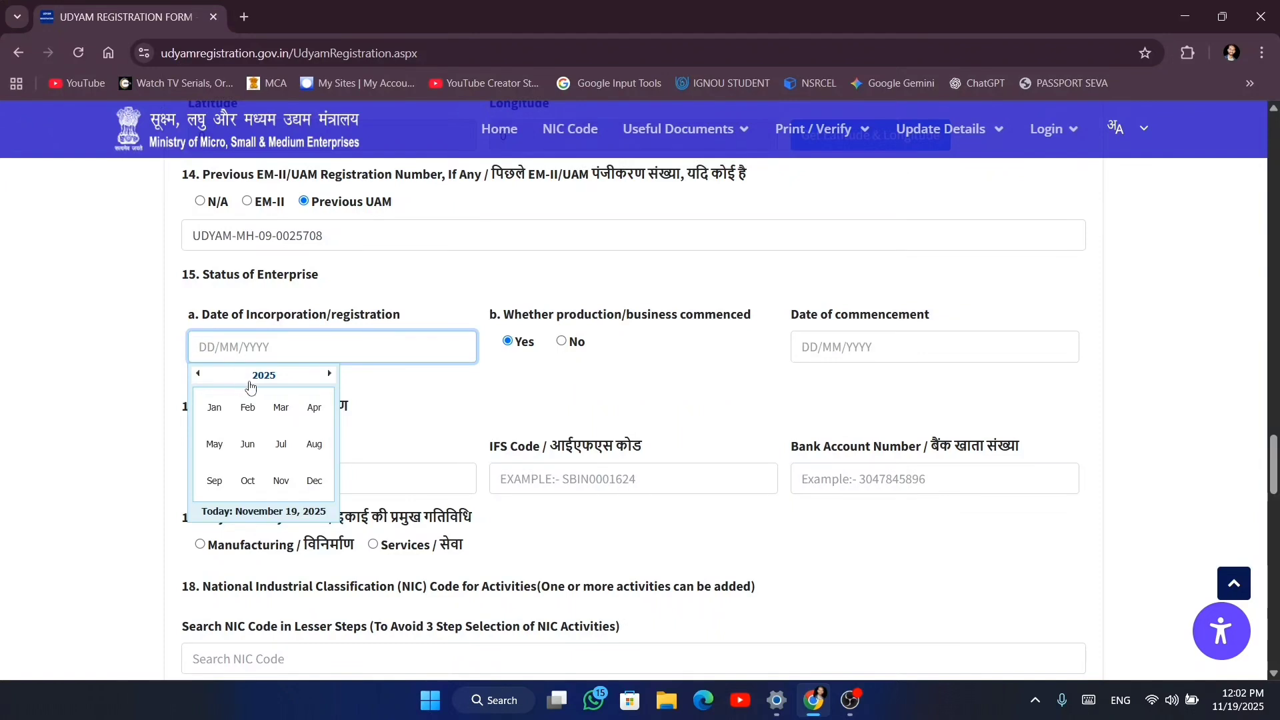
left_click(254, 381)
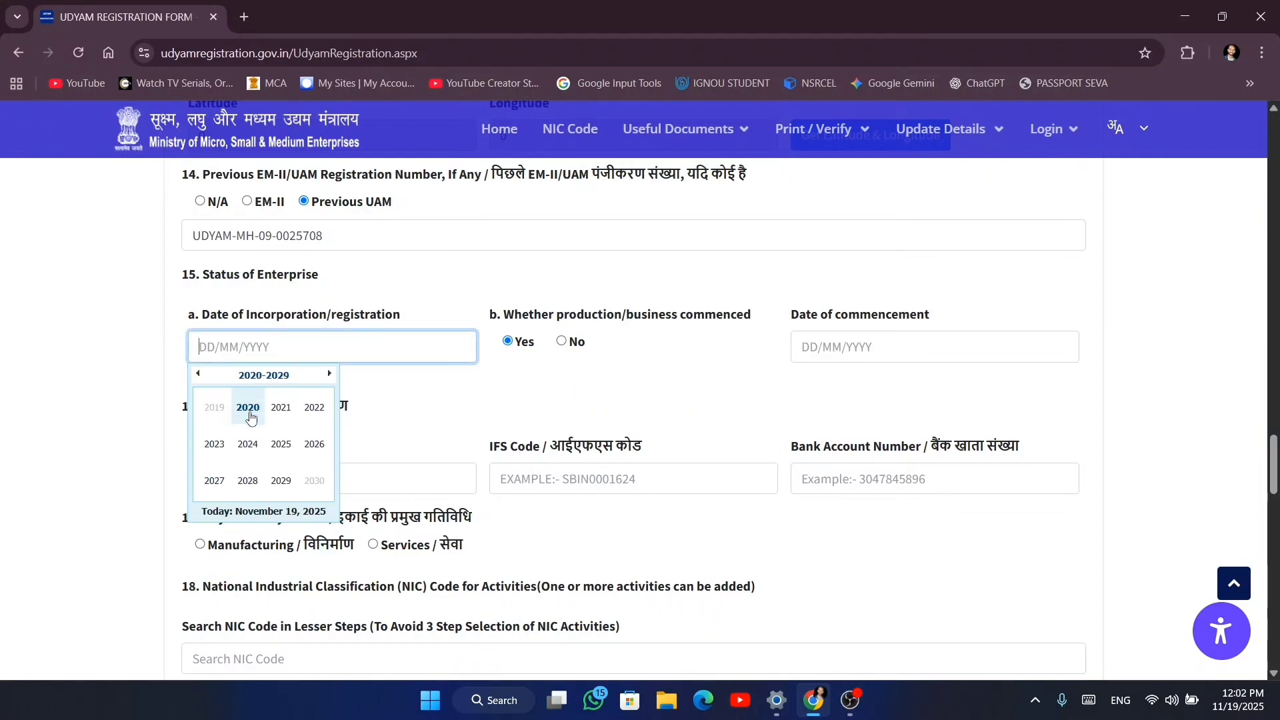
left_click(217, 443)
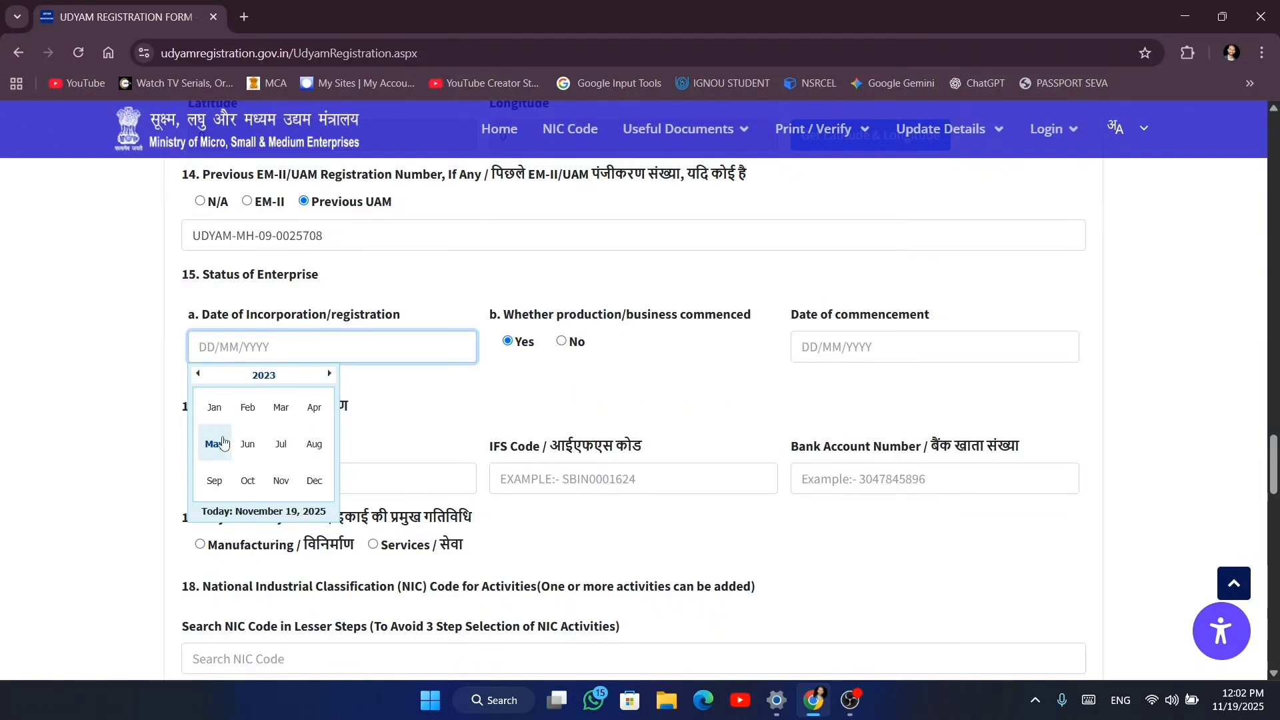
left_click(223, 444)
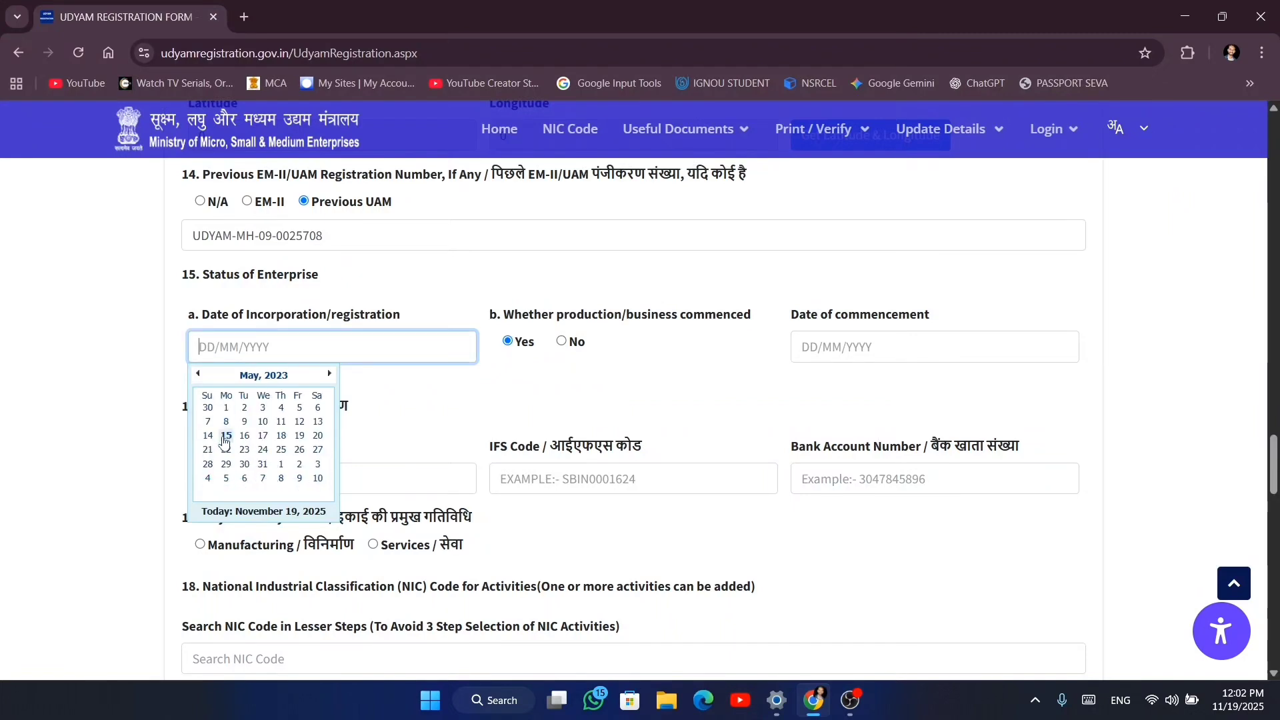
left_click(282, 422)
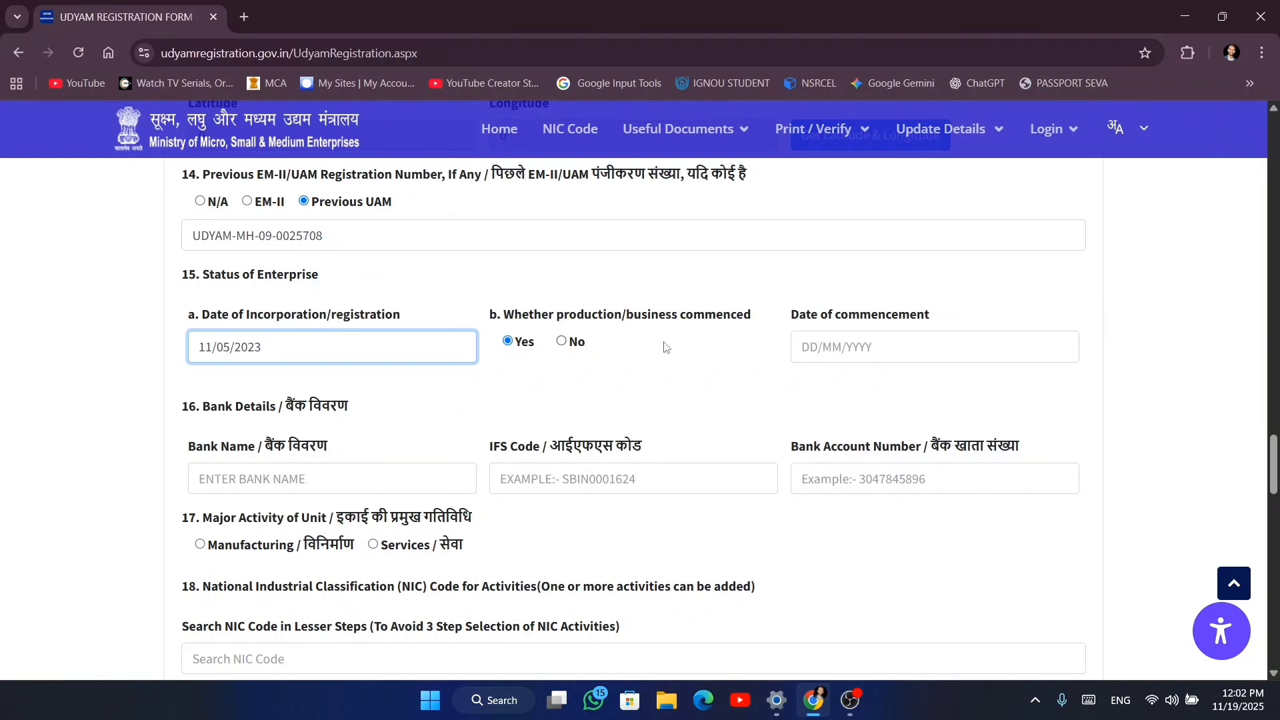
Step: Set the date of commencement to 11/05/2023 using the calendar
left_click(800, 354)
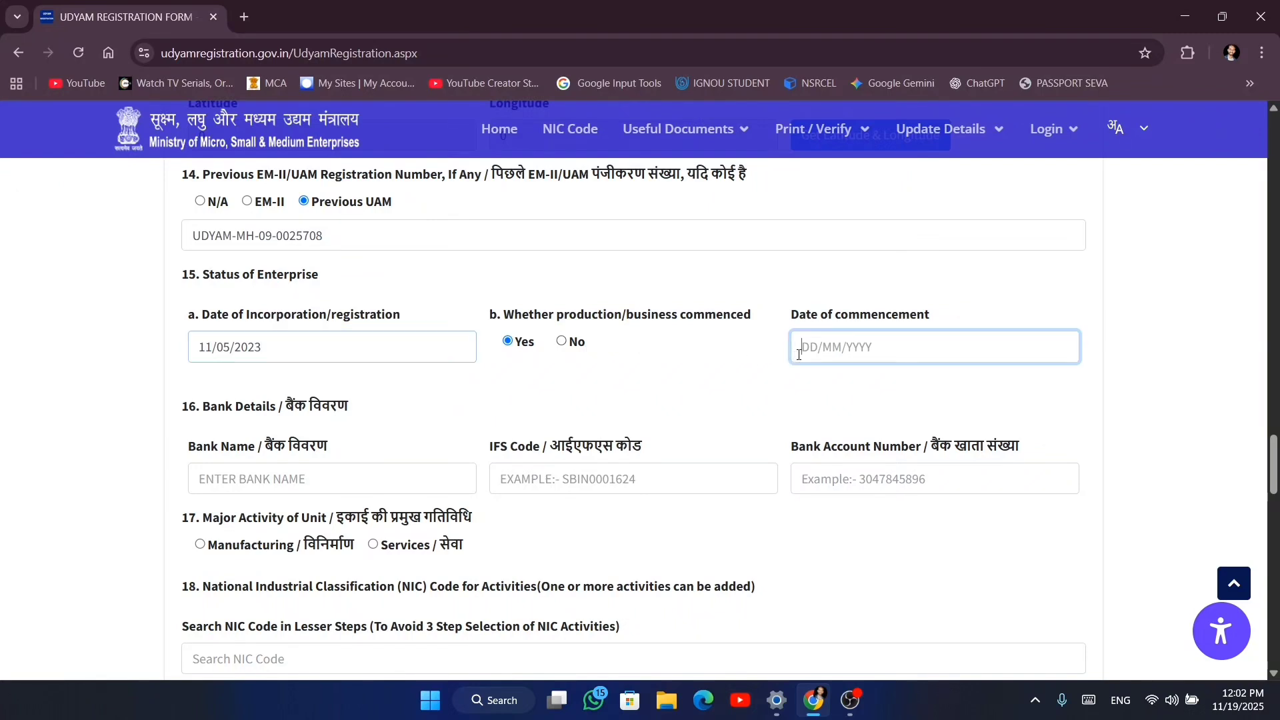
left_click(843, 375)
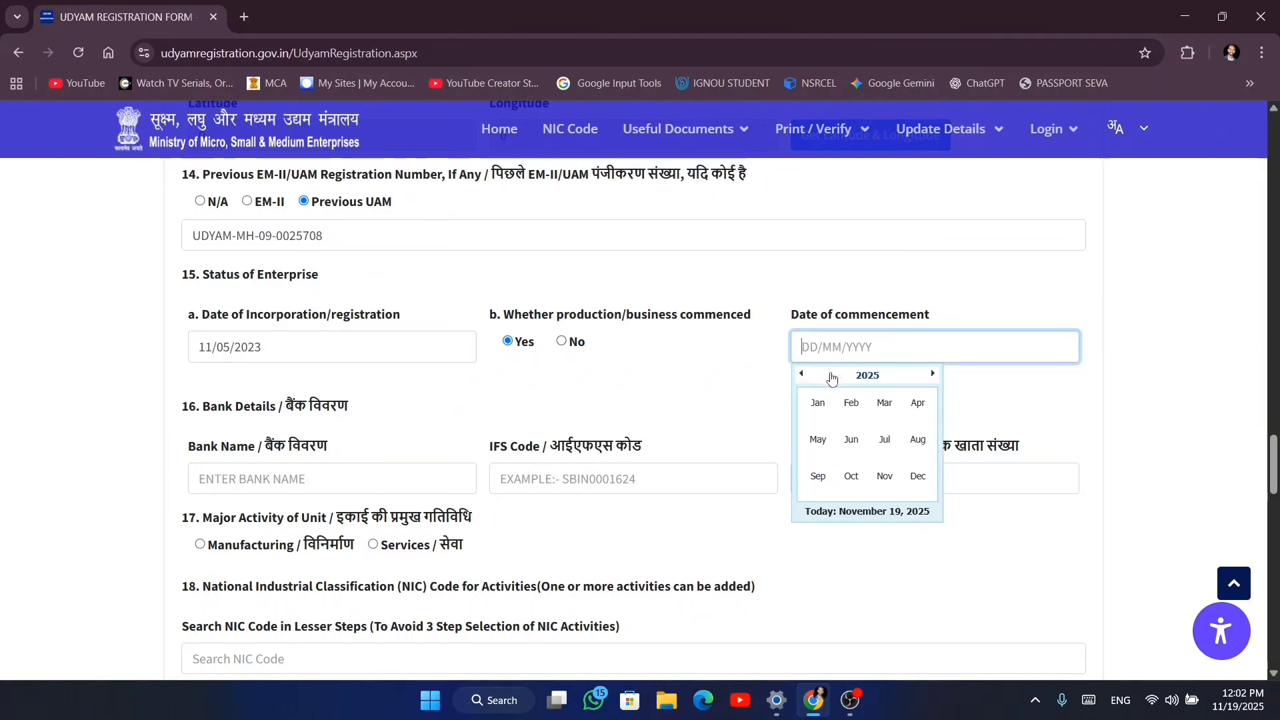
left_click(847, 381)
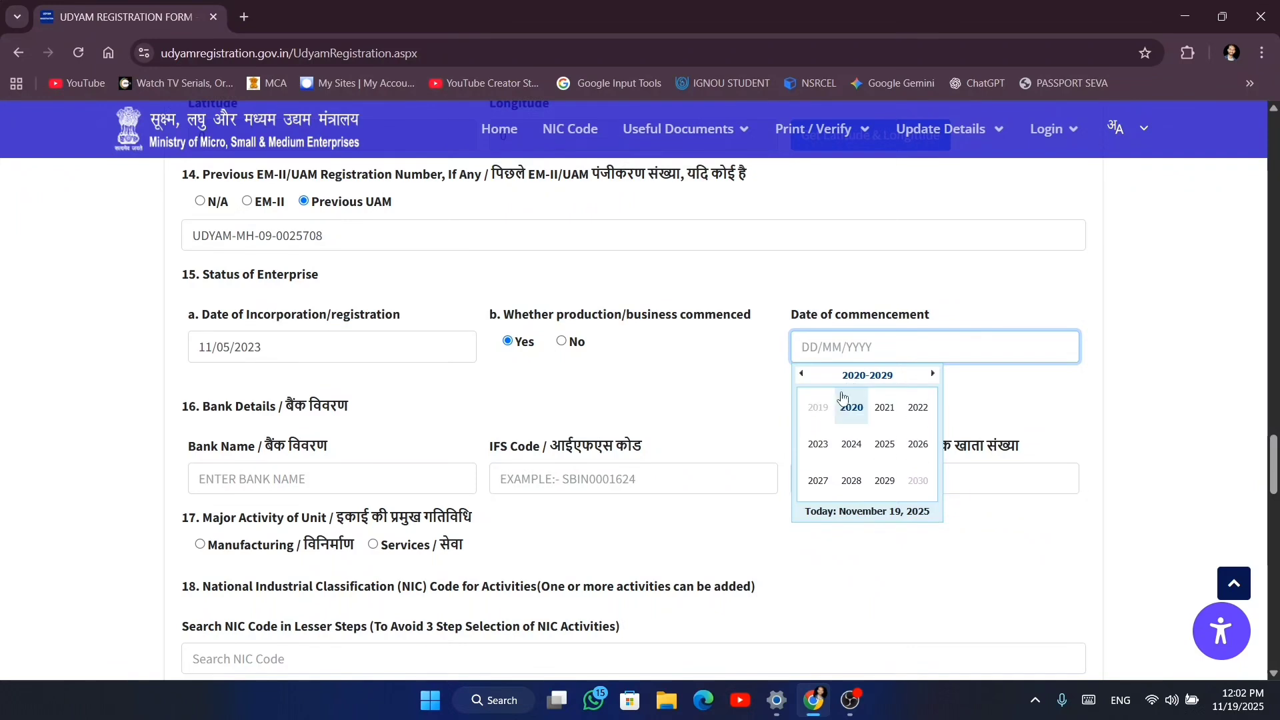
left_click(824, 445)
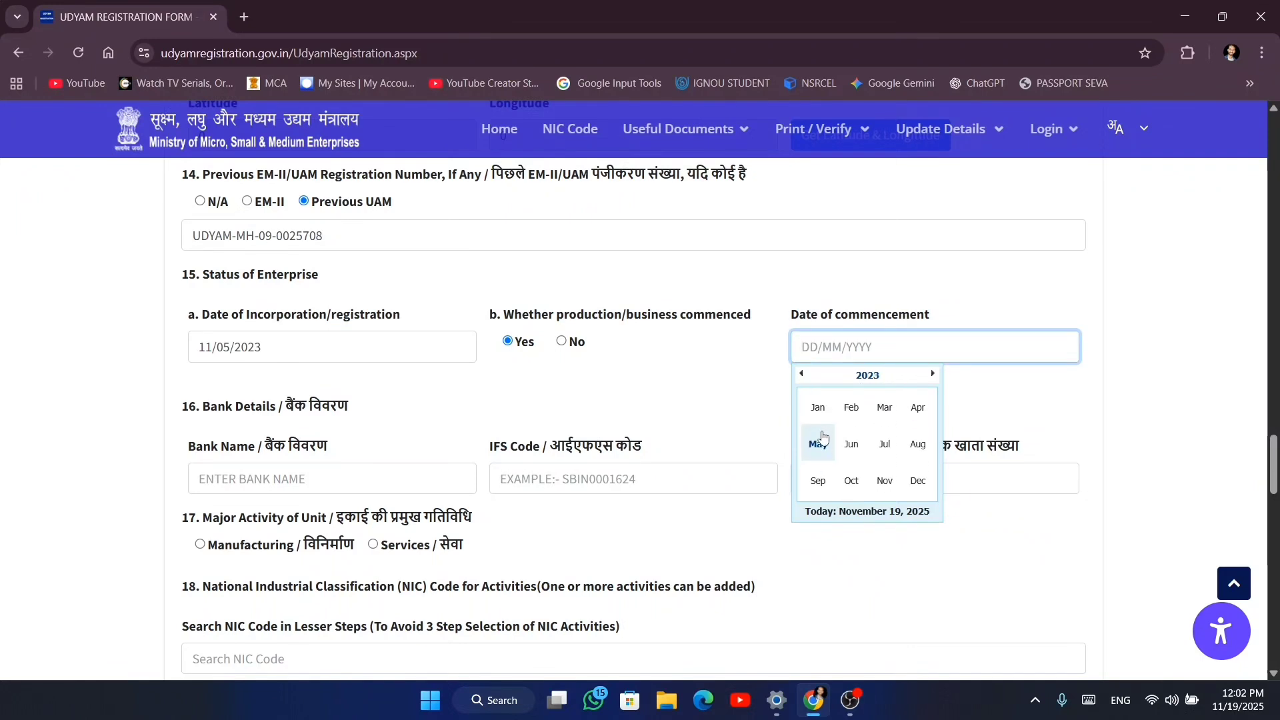
left_click(824, 437)
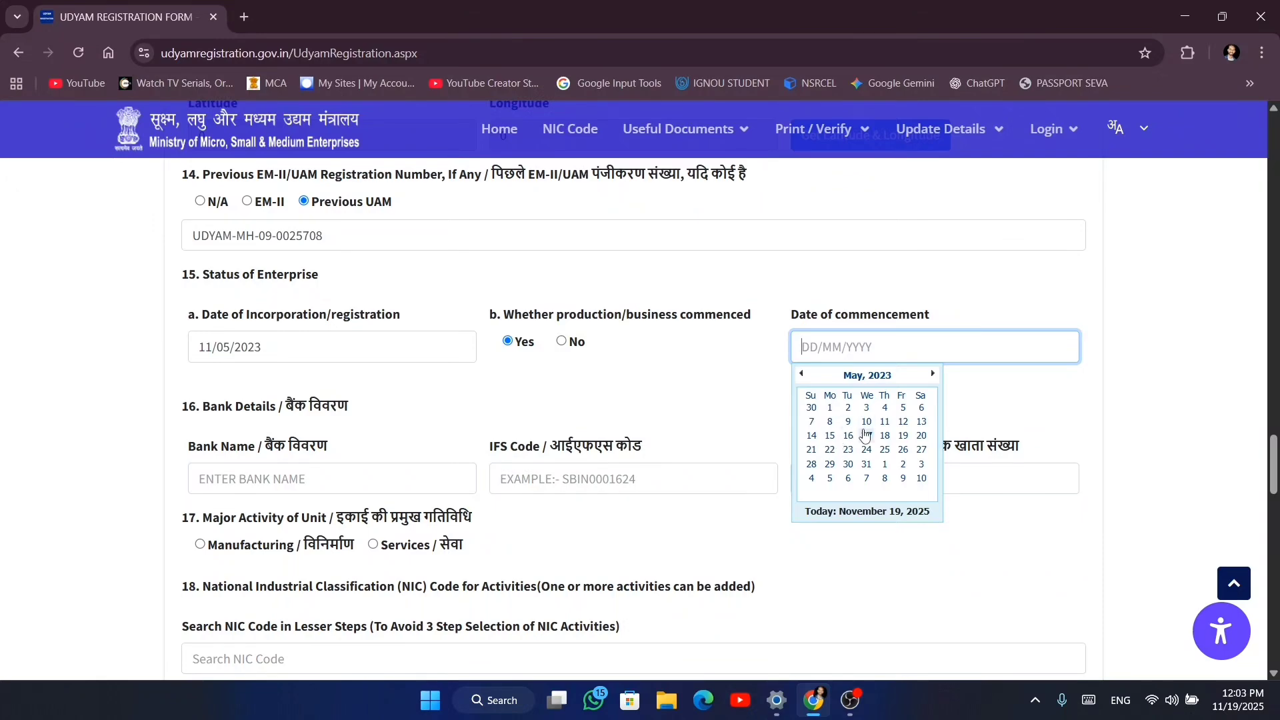
left_click(884, 422)
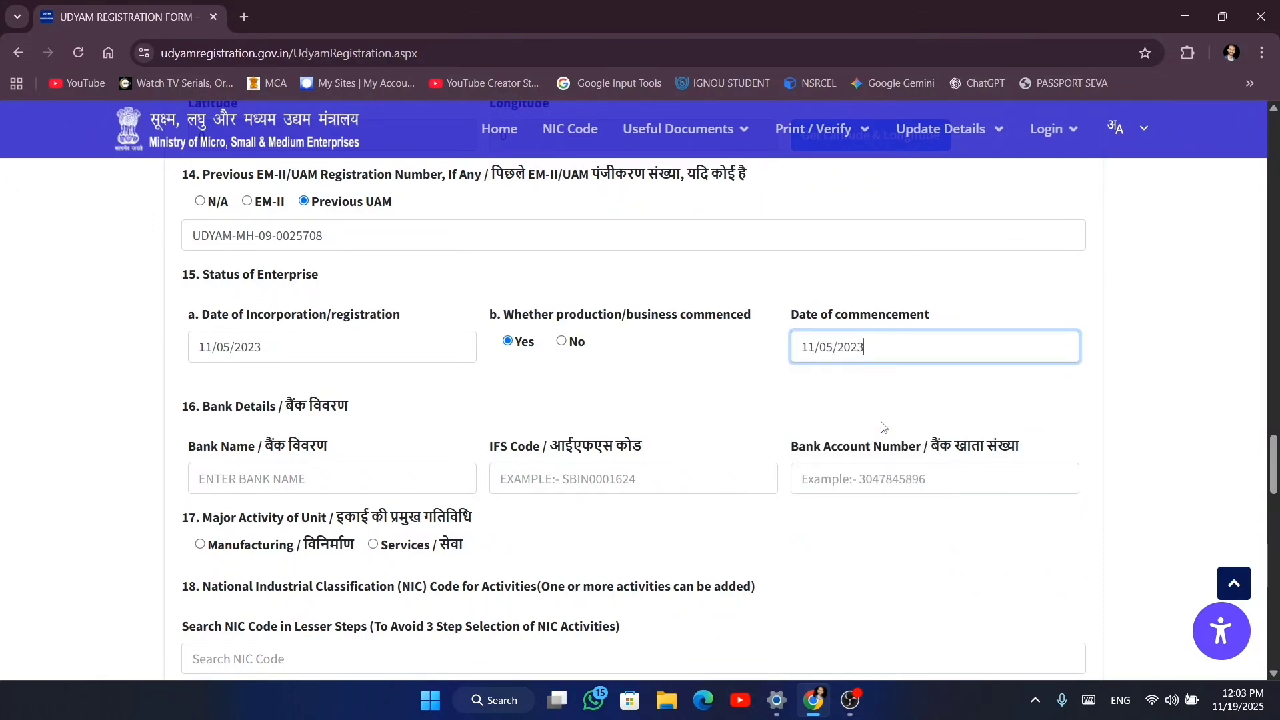
Step: Fill in bank name, IFS code and account number, and choose Manufacturing as major activity
scroll(706, 399, "down", 3)
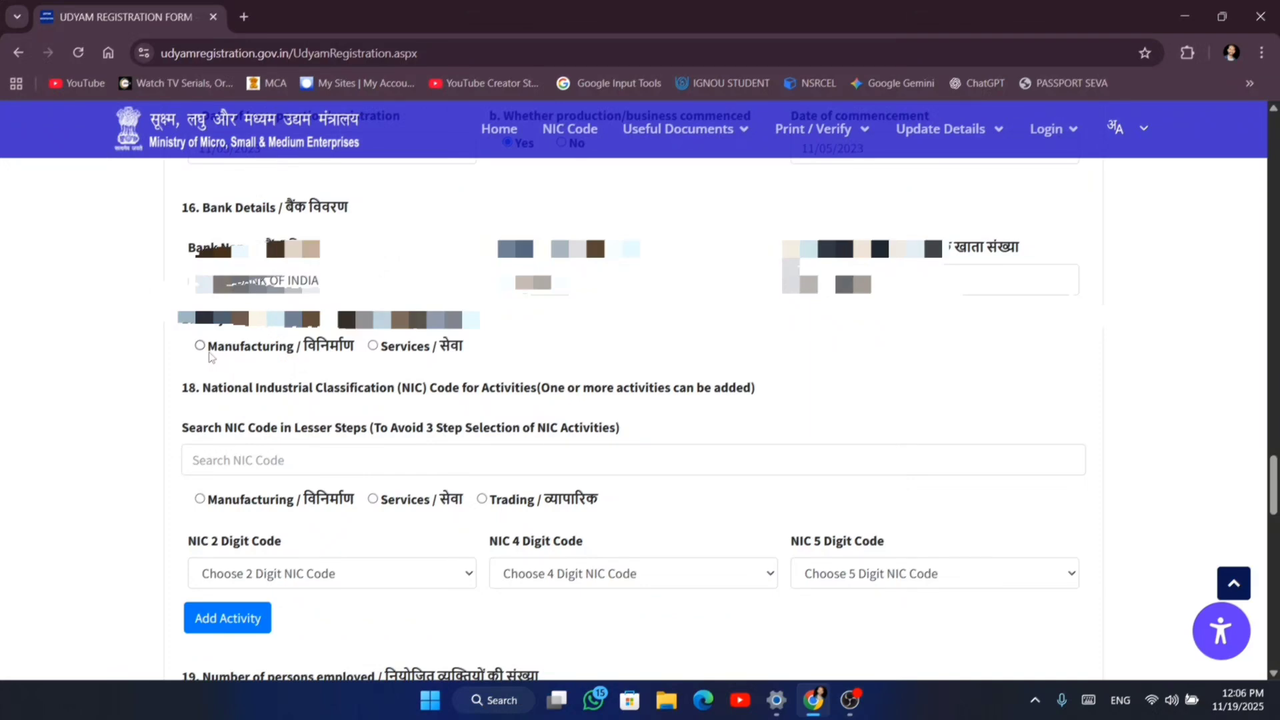
left_click(199, 346)
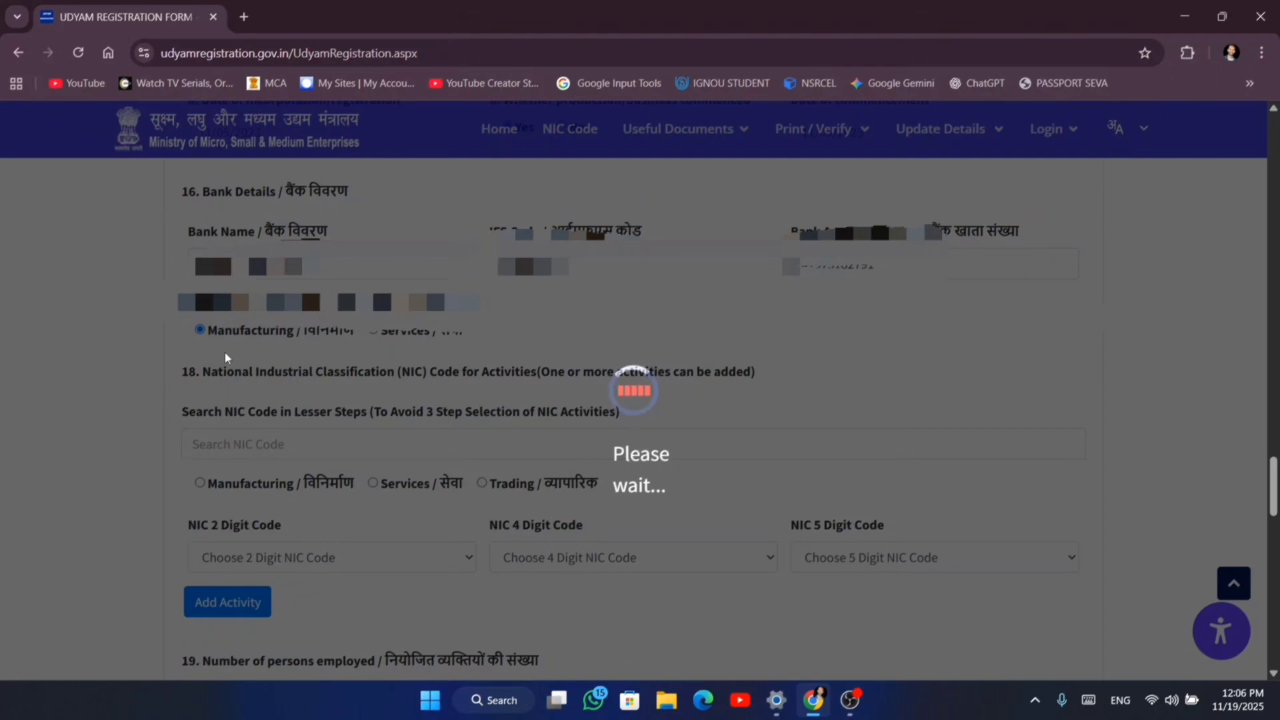
left_click(306, 447)
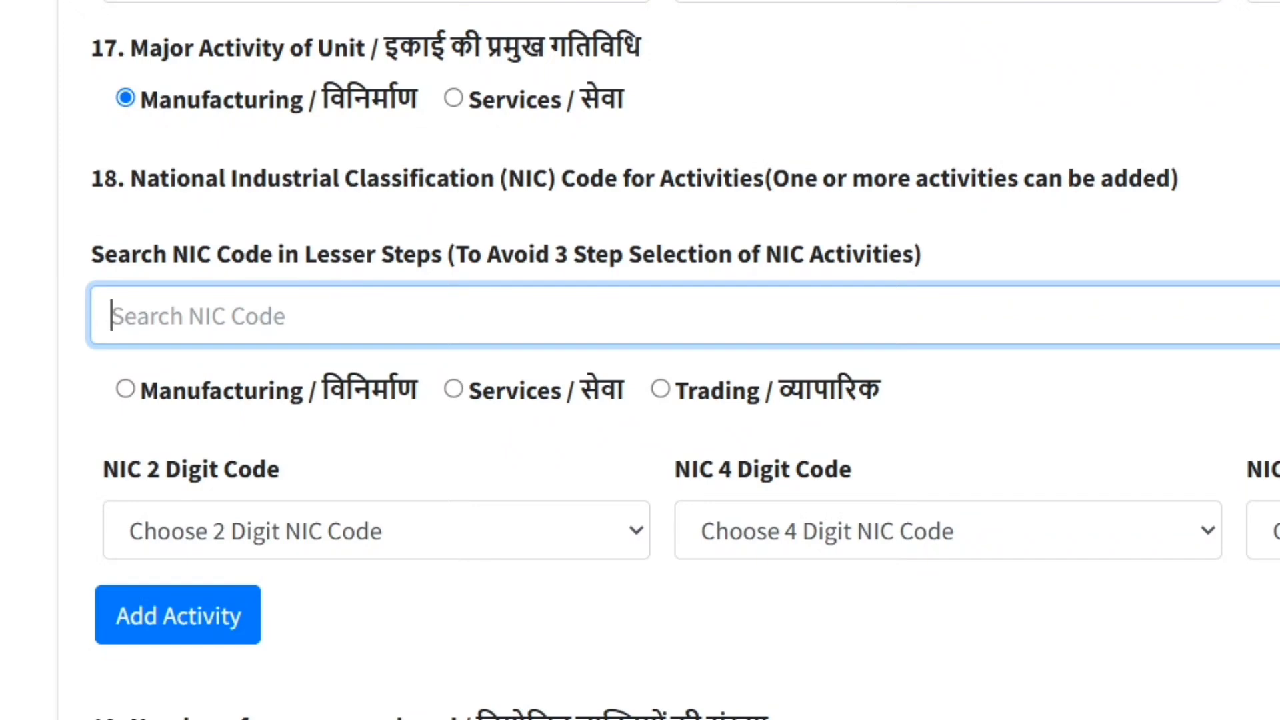
Step: In a new tab, search Google for 'nic code list' after typing NIC CODE
left_click(238, 18)
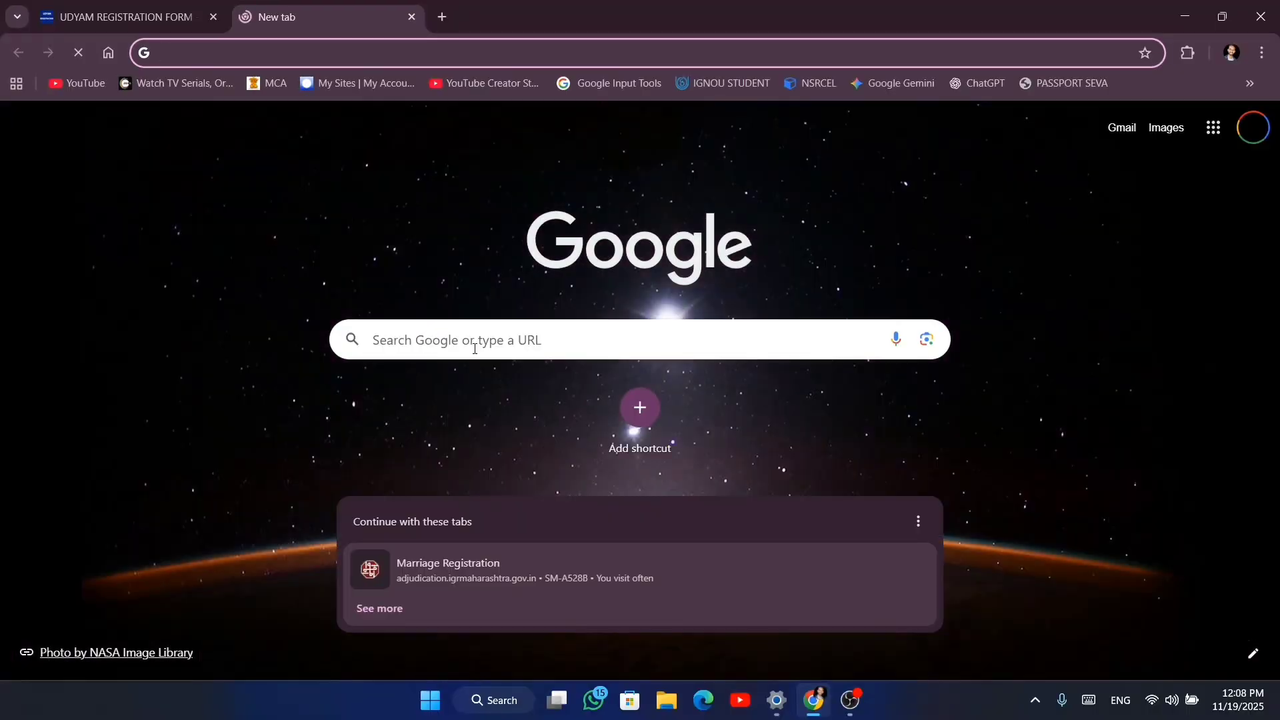
left_click(473, 348)
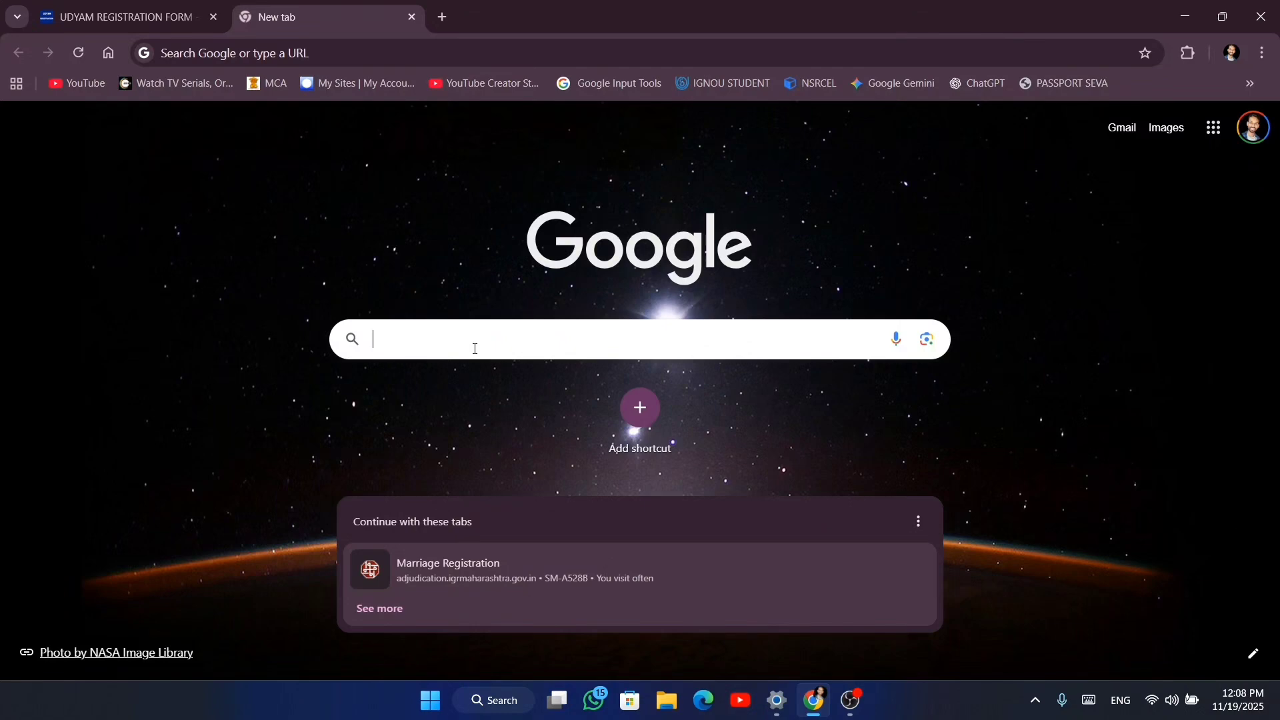
type("NIC CODE")
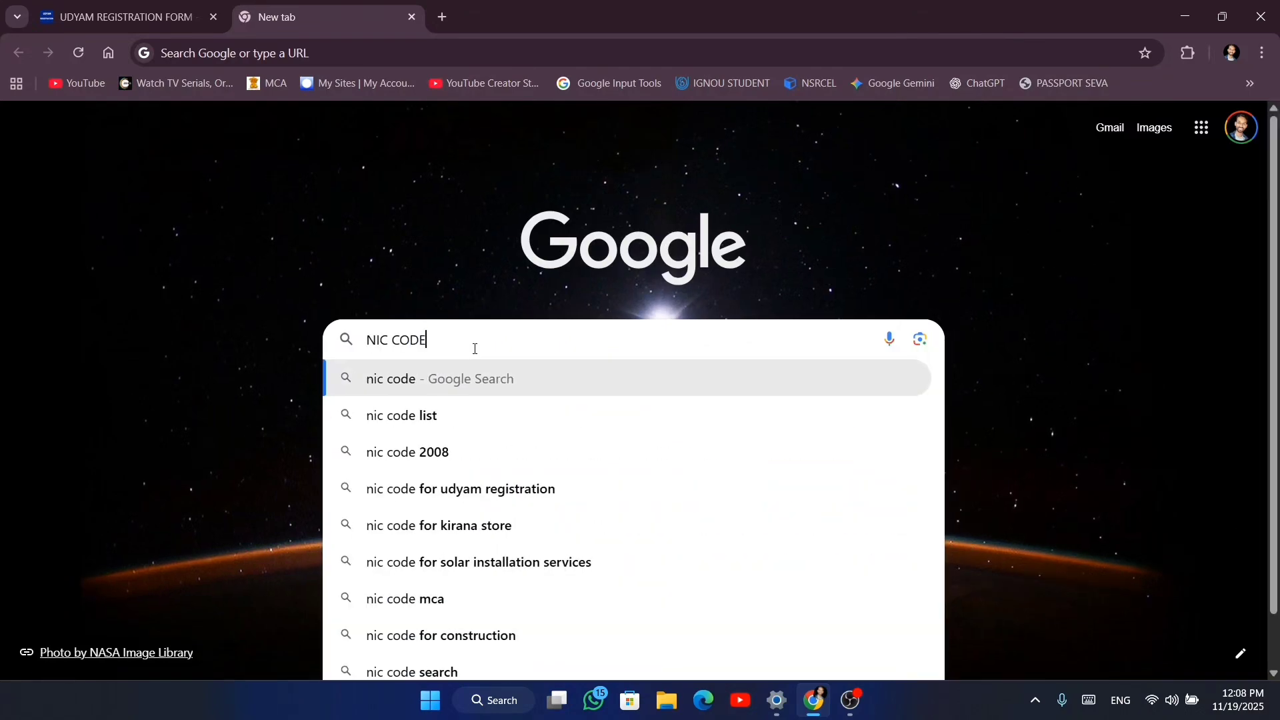
left_click(451, 407)
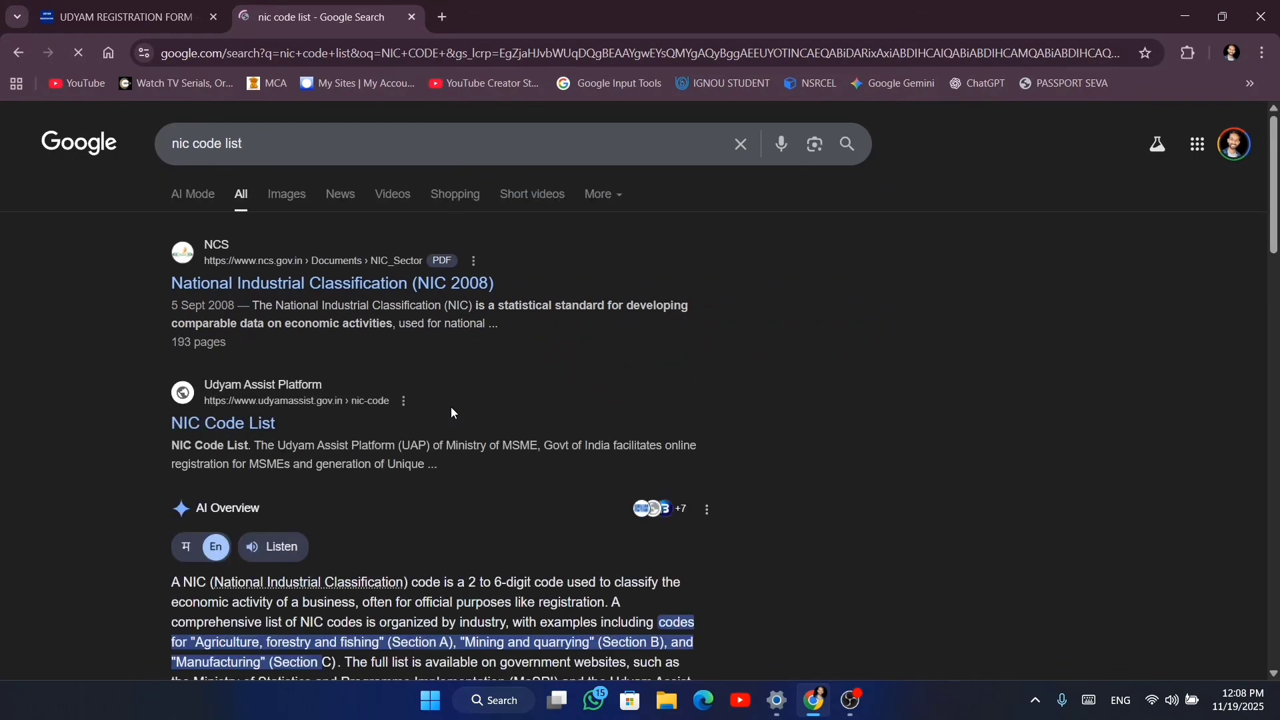
Step: Open the National Industrial Classification (NIC 2008) document, NIC_Sector.pdf, and start scrolling through it
left_click(282, 287)
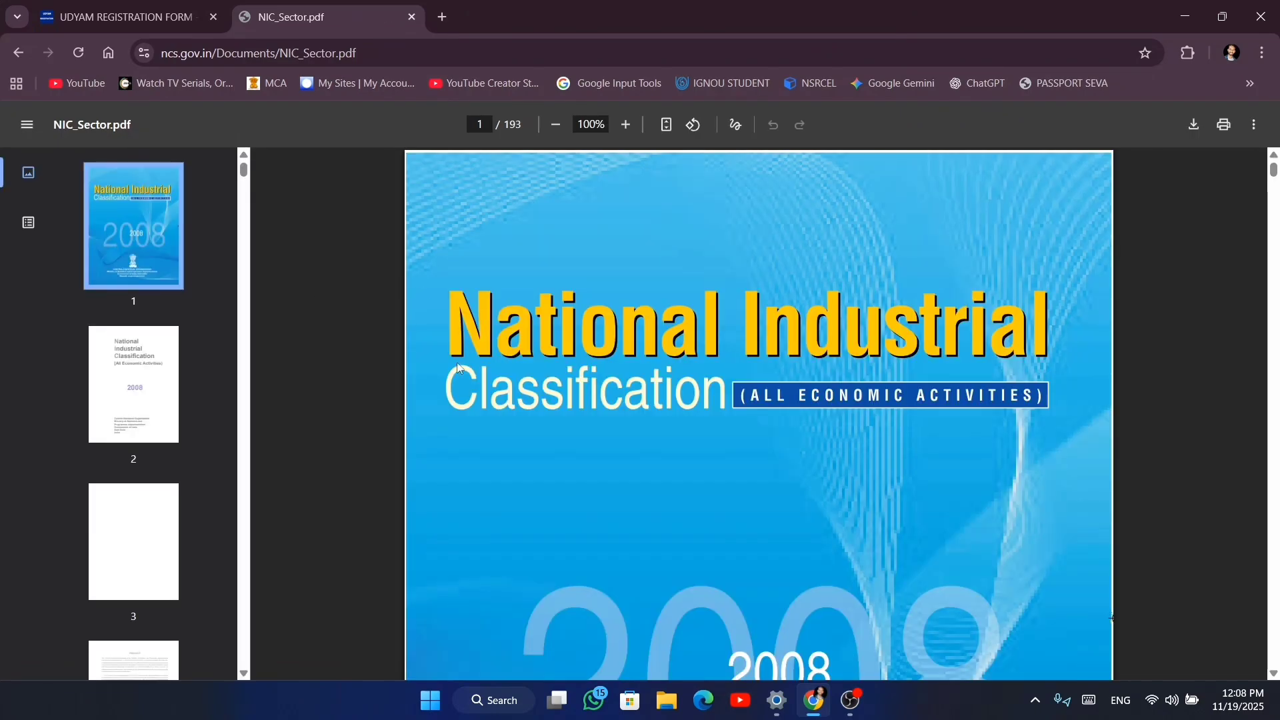
scroll(459, 368, "down", 1)
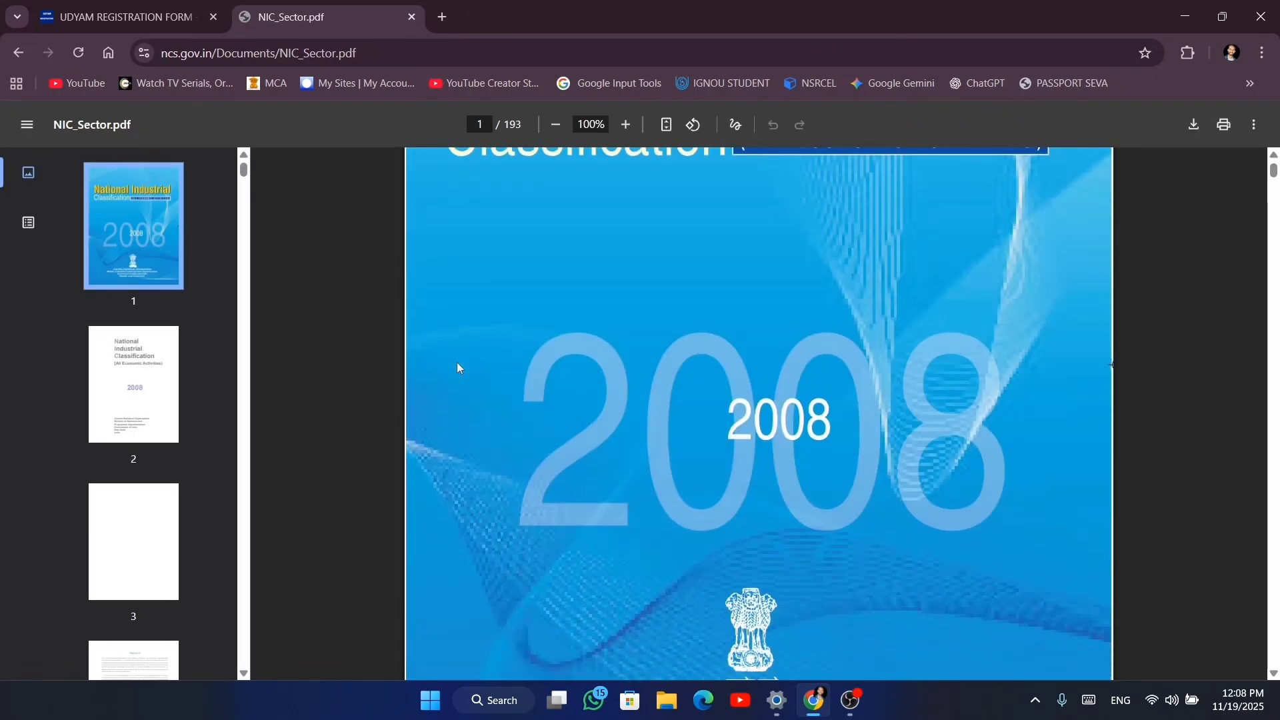
scroll(458, 362, "down", 6)
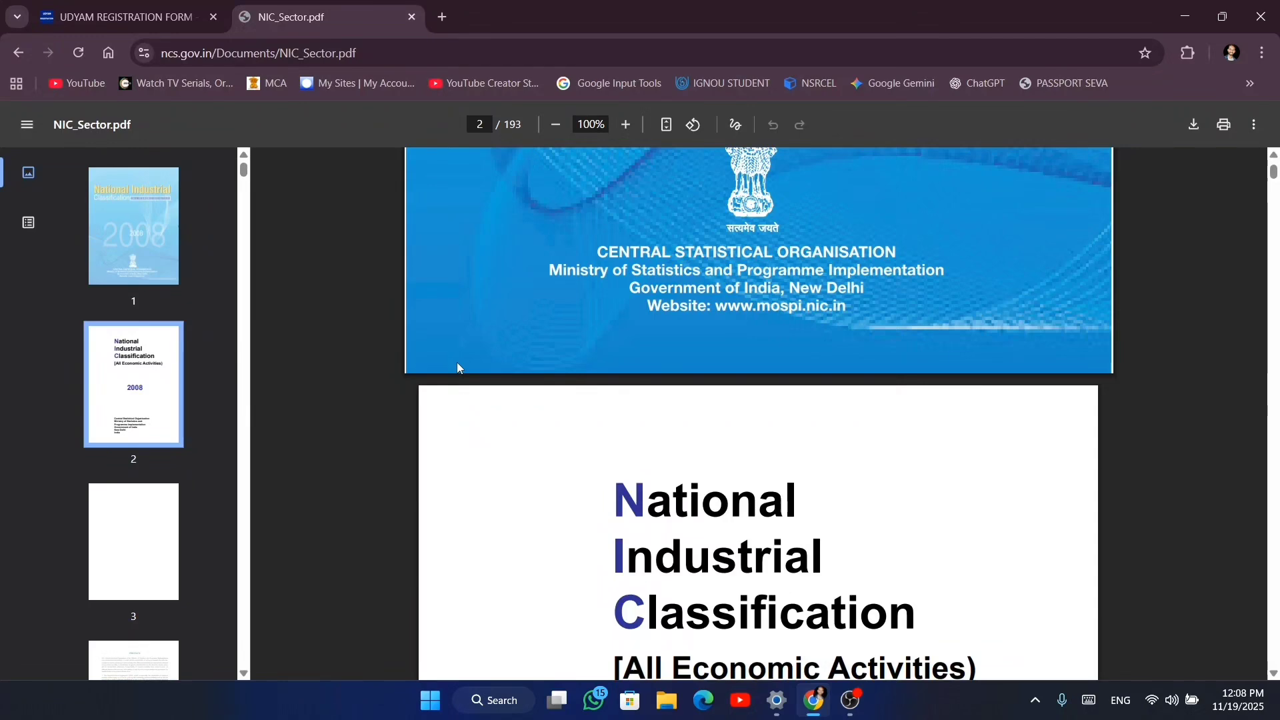
scroll(458, 367, "down", 10)
scroll(457, 368, "down", 3)
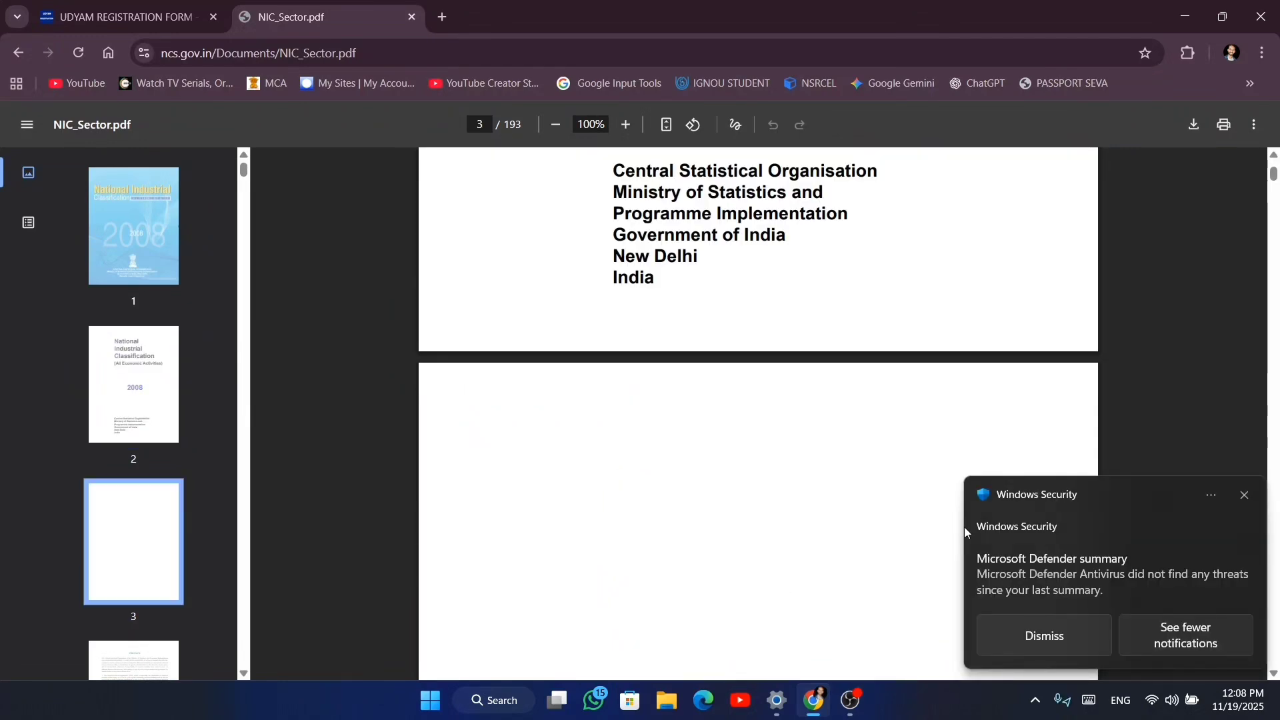
Step: Dismiss the antivirus notification and scroll to page 24's Divisions 19–24 listing
left_click(996, 642)
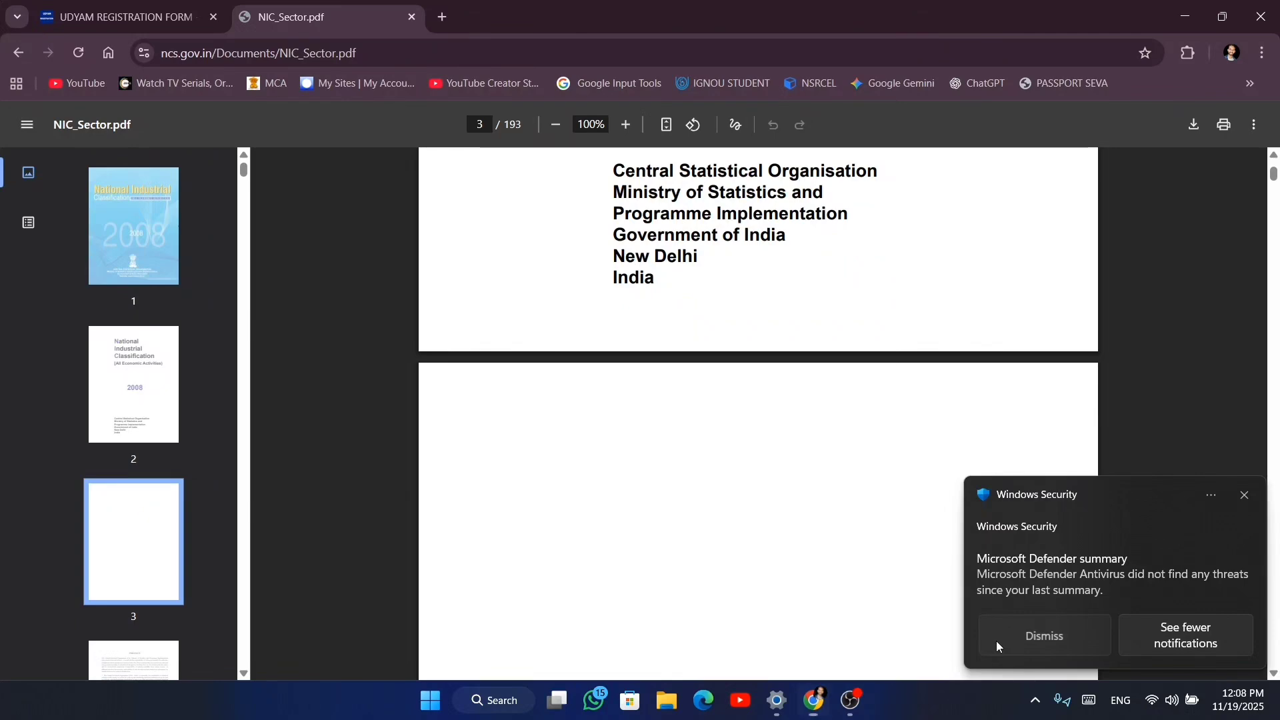
scroll(772, 598, "down", 4)
scroll(771, 598, "down", 10)
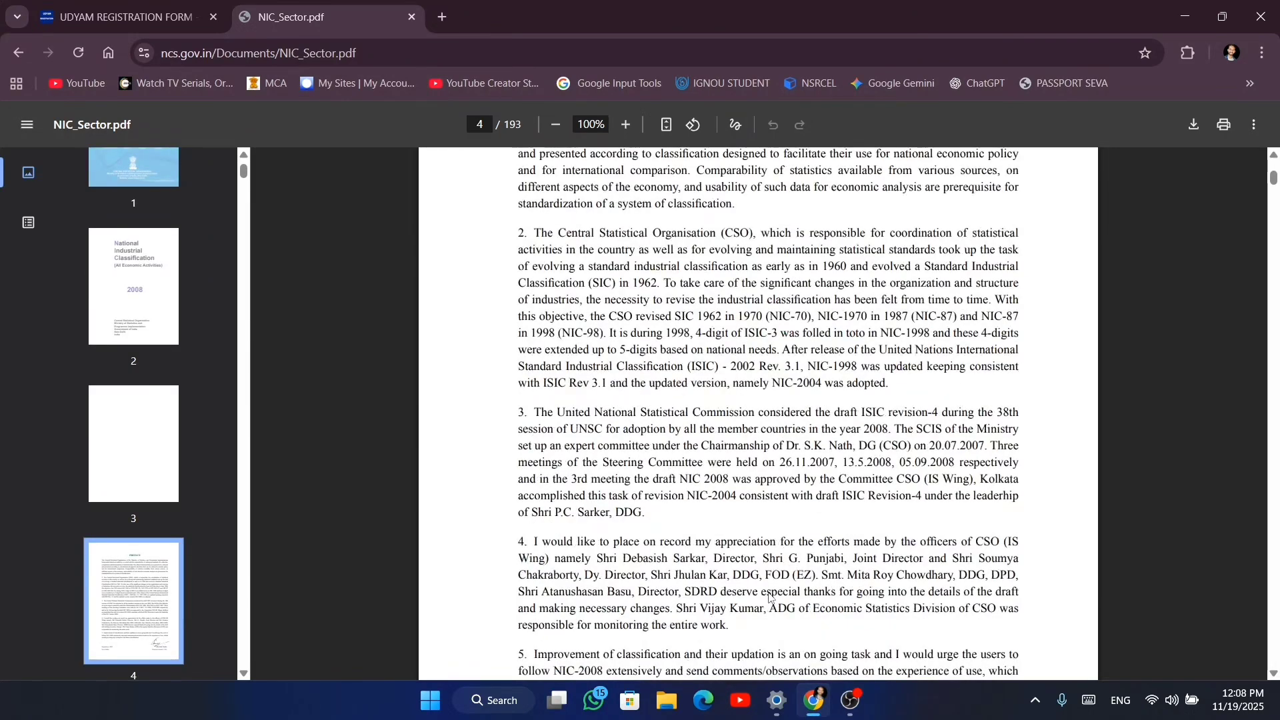
scroll(771, 598, "down", 10)
scroll(772, 598, "down", 10)
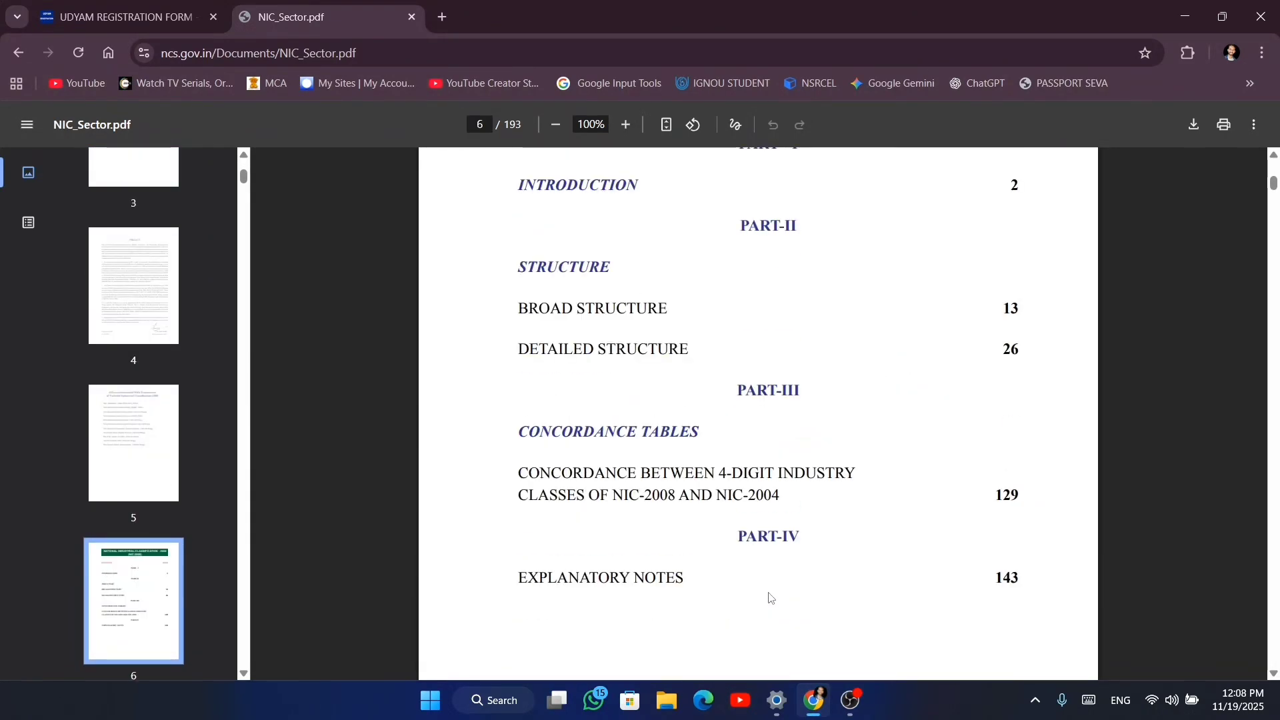
scroll(771, 598, "down", 10)
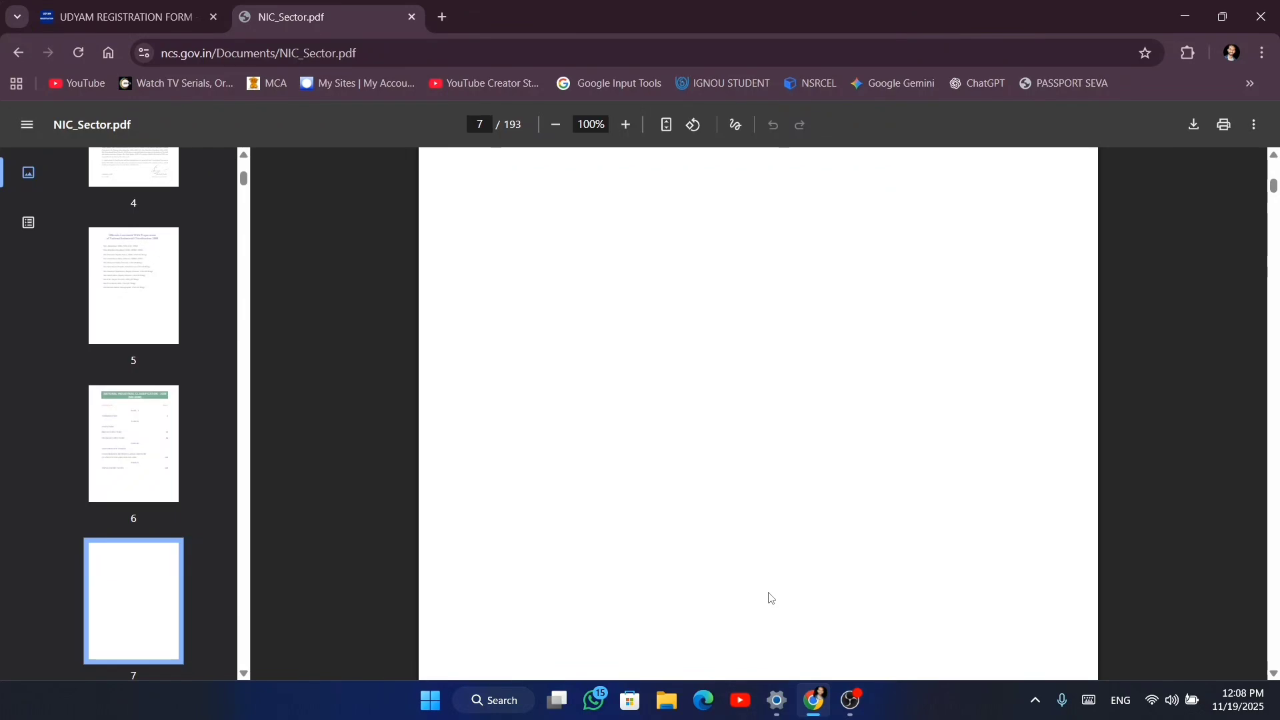
scroll(771, 599, "down", 20)
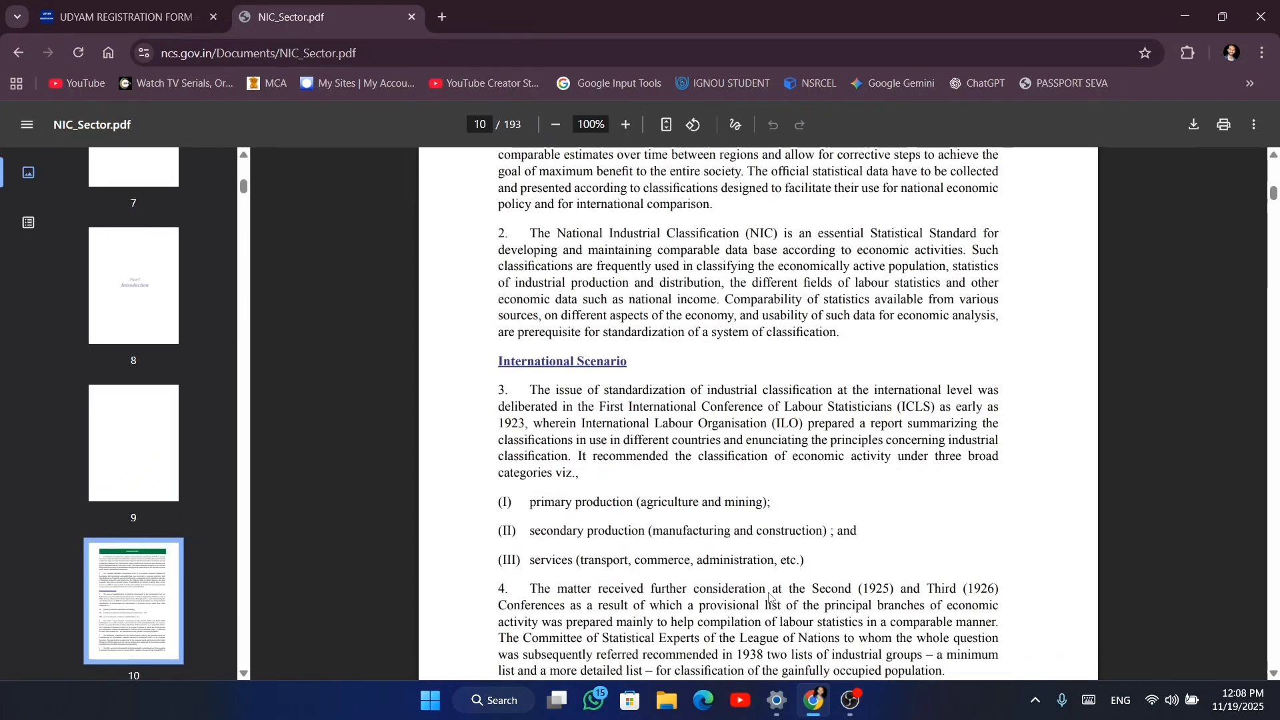
scroll(772, 598, "down", 15)
scroll(770, 598, "down", 20)
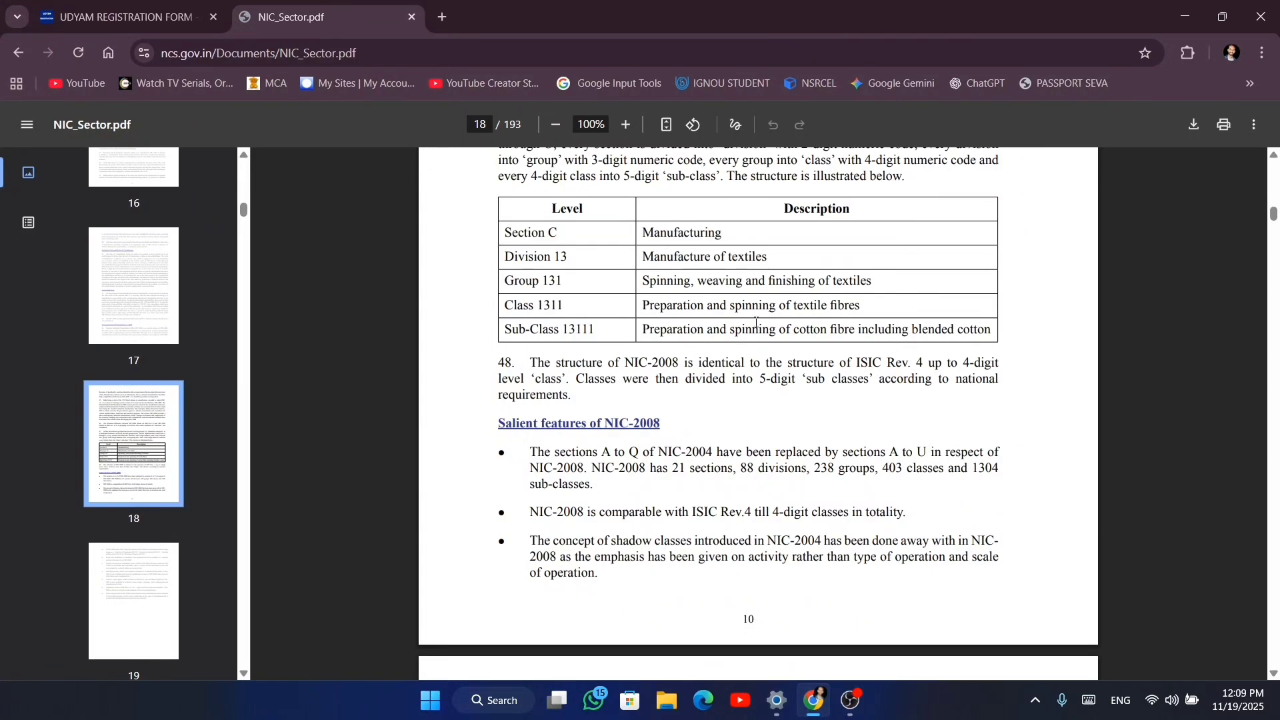
scroll(757, 323, "down", 20)
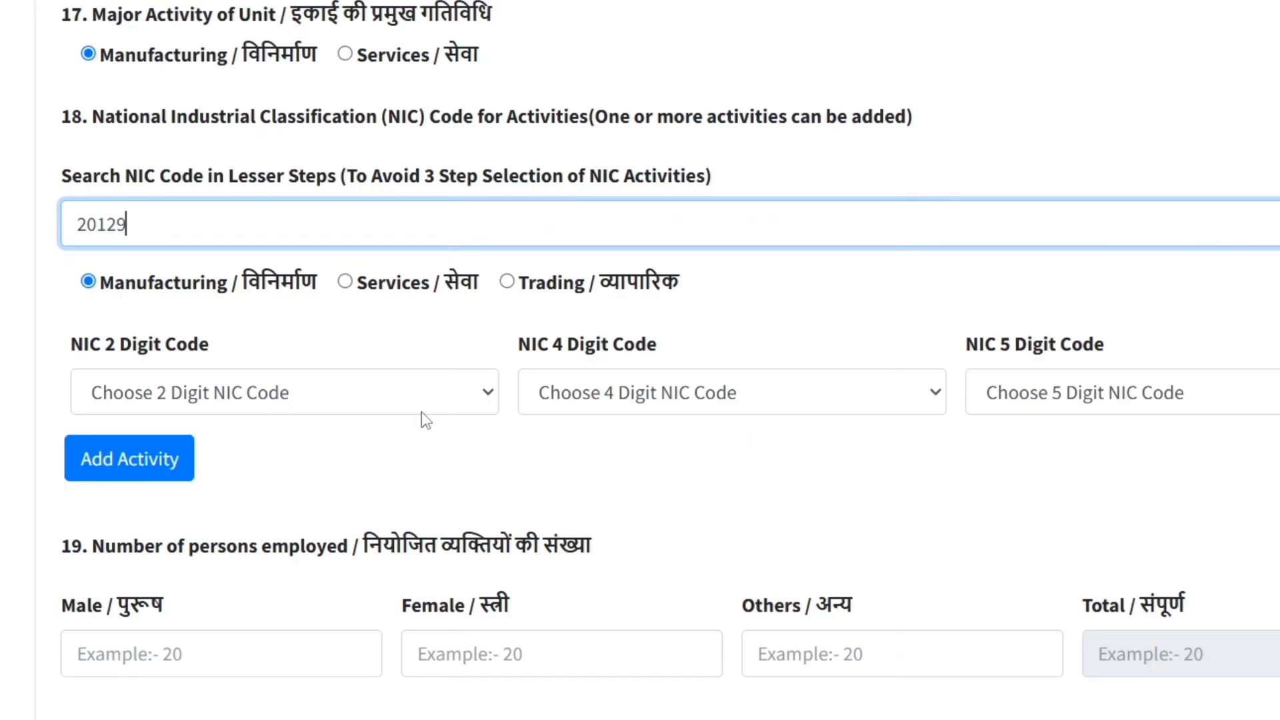
Step: Add NIC activity 20129 (other fertilizers n.e.c.) via division 20 and class 2012
left_click(413, 400)
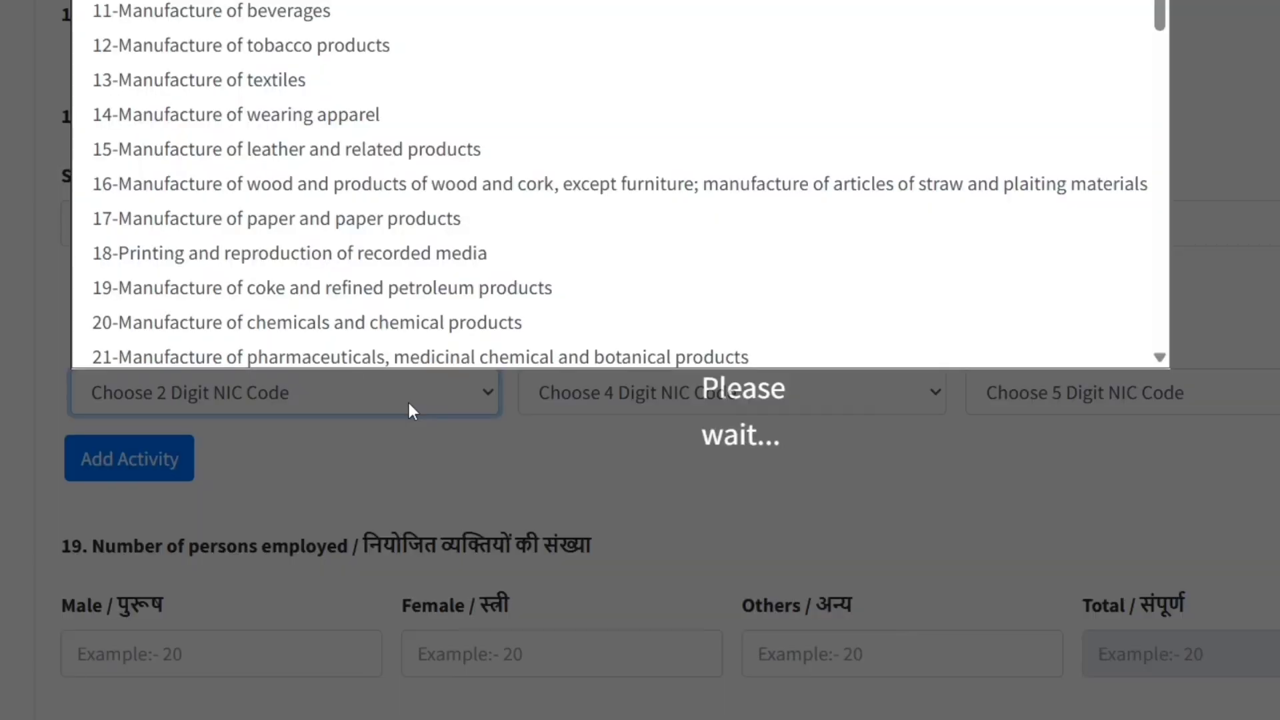
left_click(332, 323)
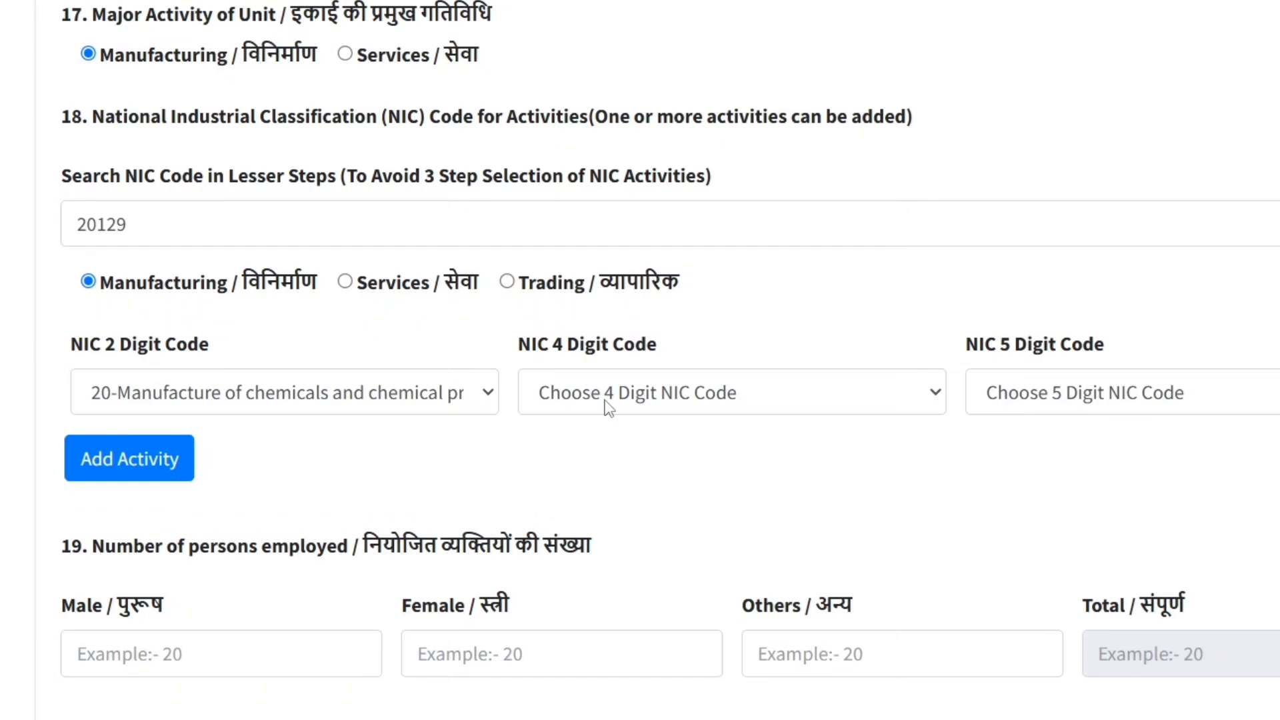
left_click(637, 399)
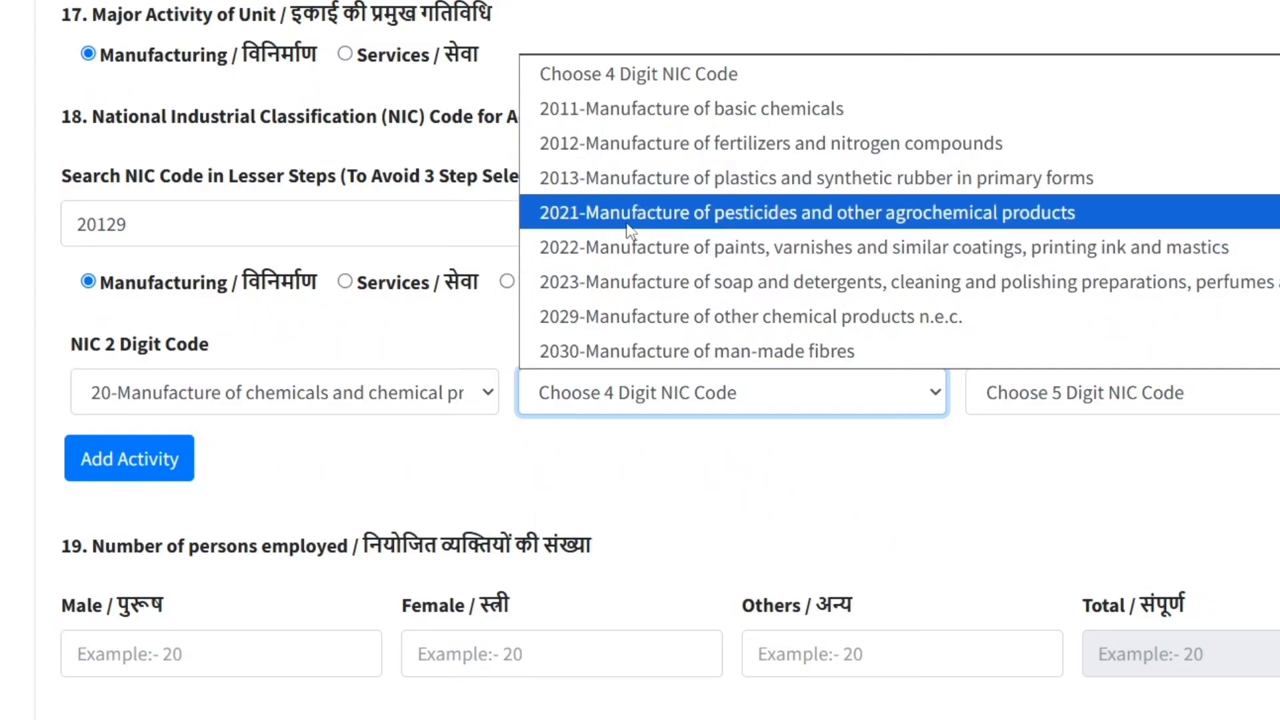
left_click(623, 142)
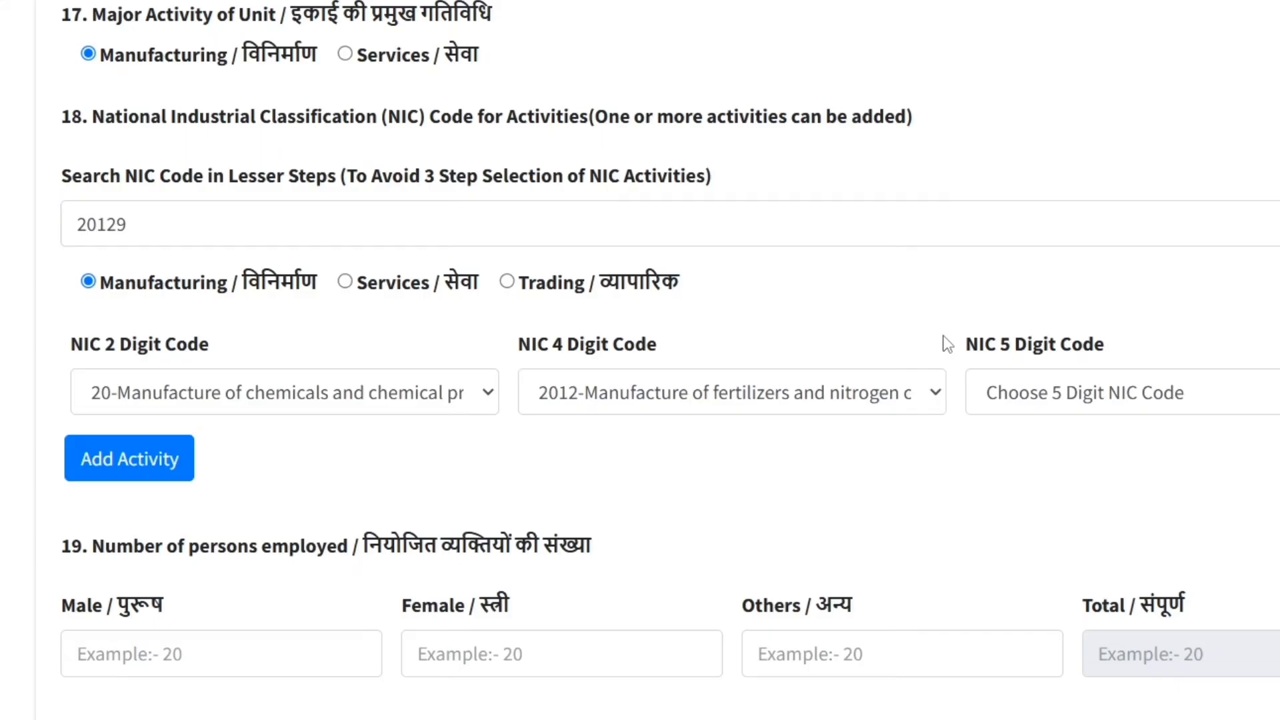
left_click(1175, 397)
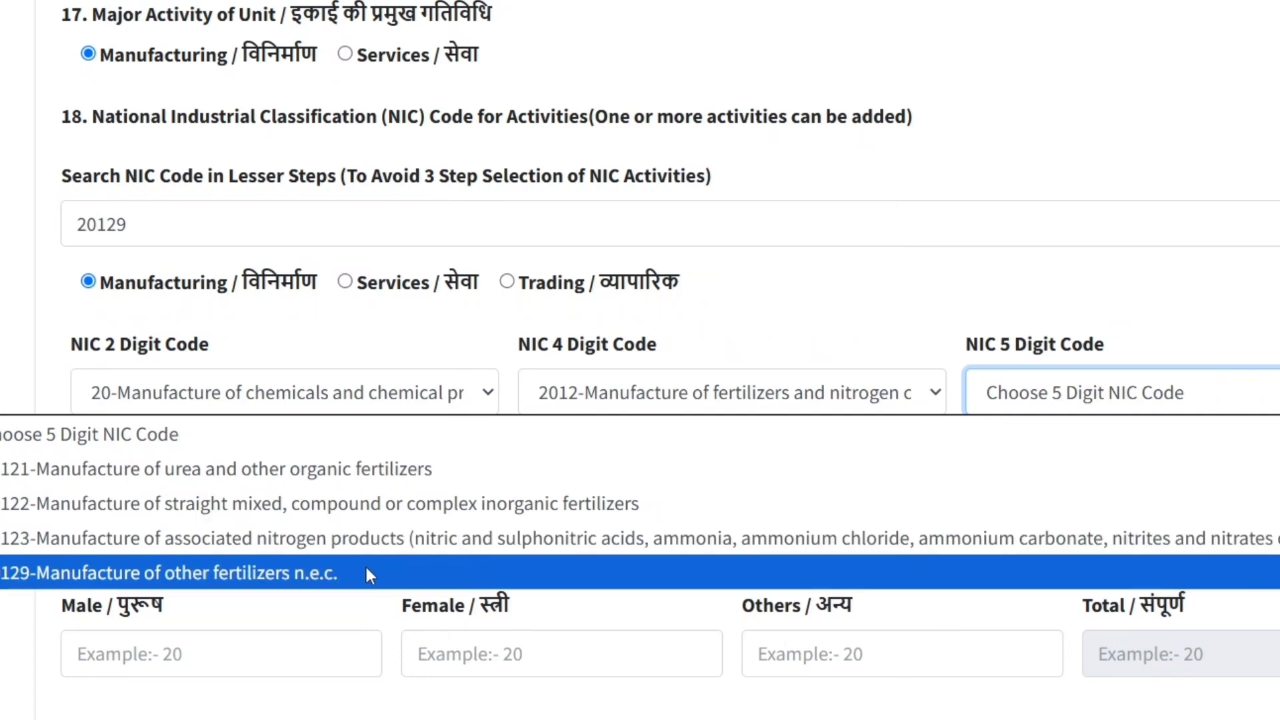
left_click(366, 574)
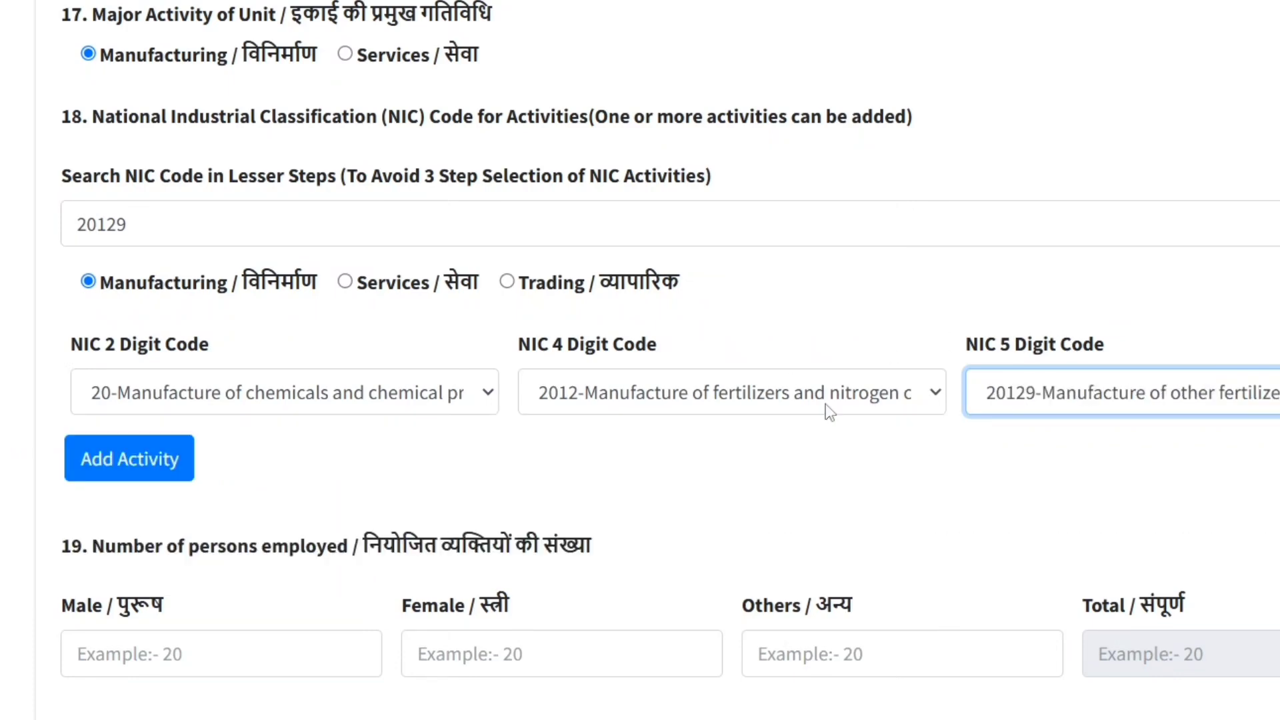
left_click(97, 472)
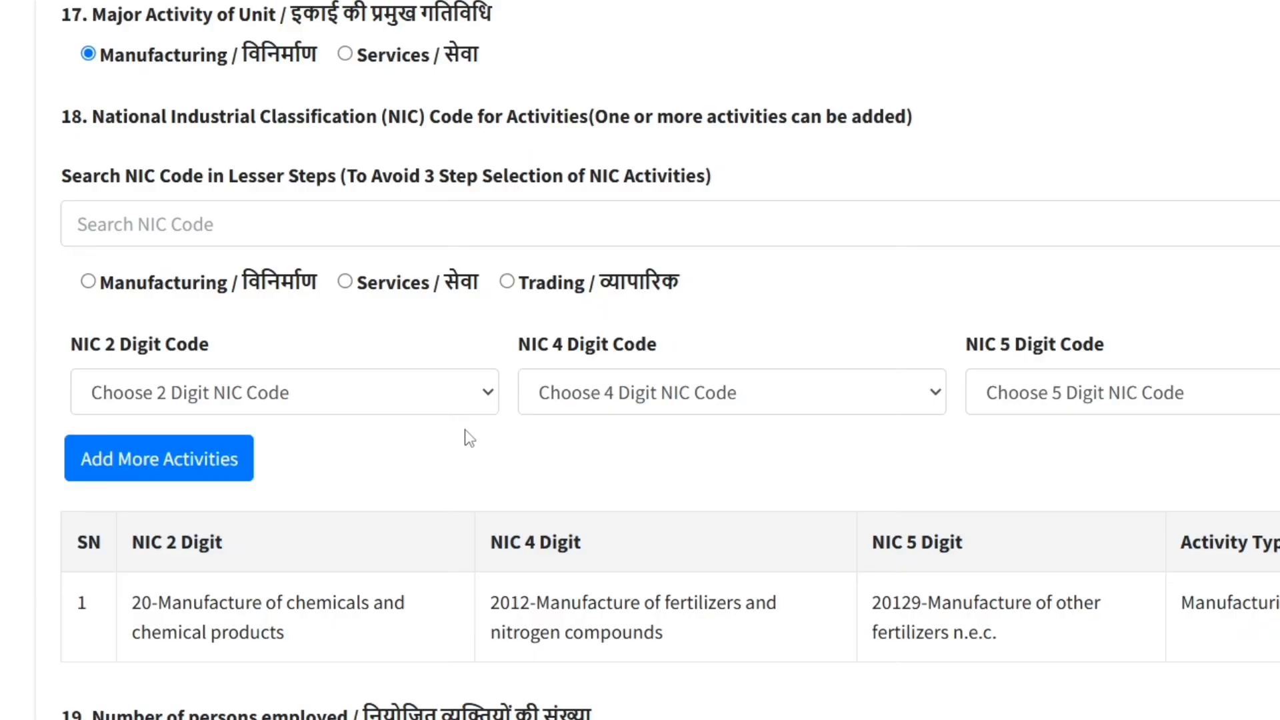
Step: In section 19, enter 5 male employees, giving 20 in total with the 15 female employees
scroll(466, 429, "down", 1)
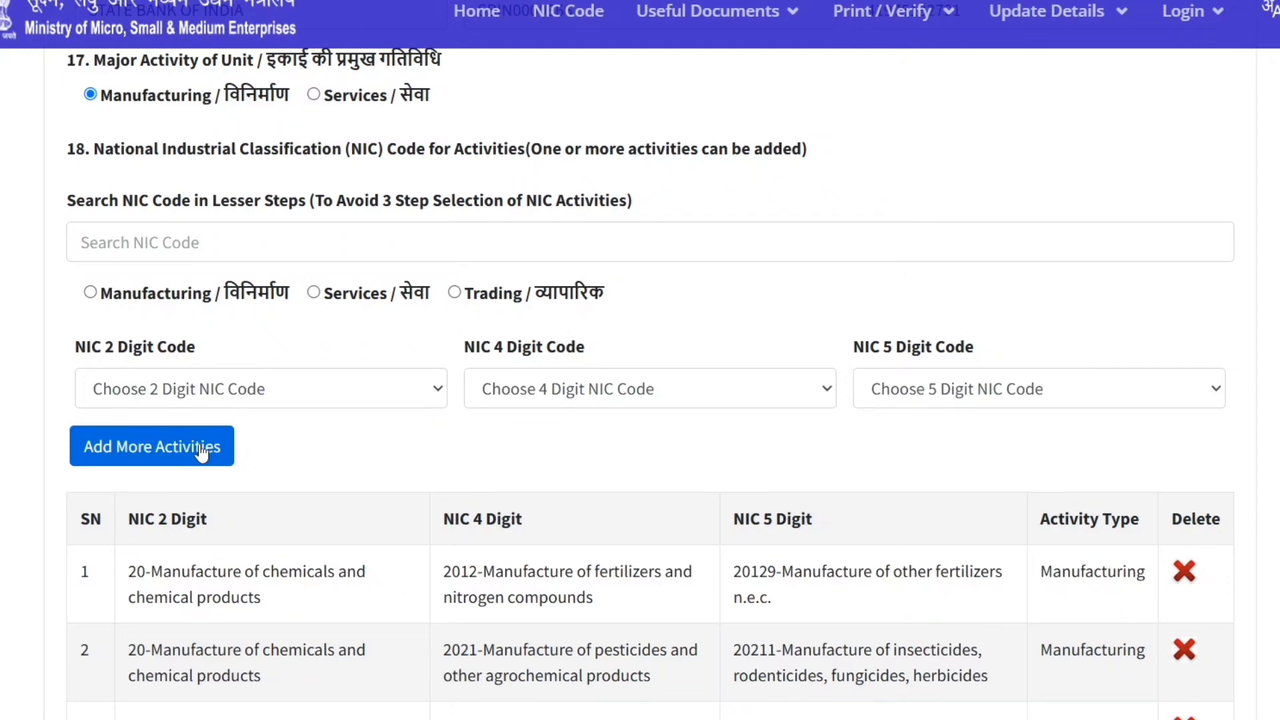
scroll(202, 452, "down", 7)
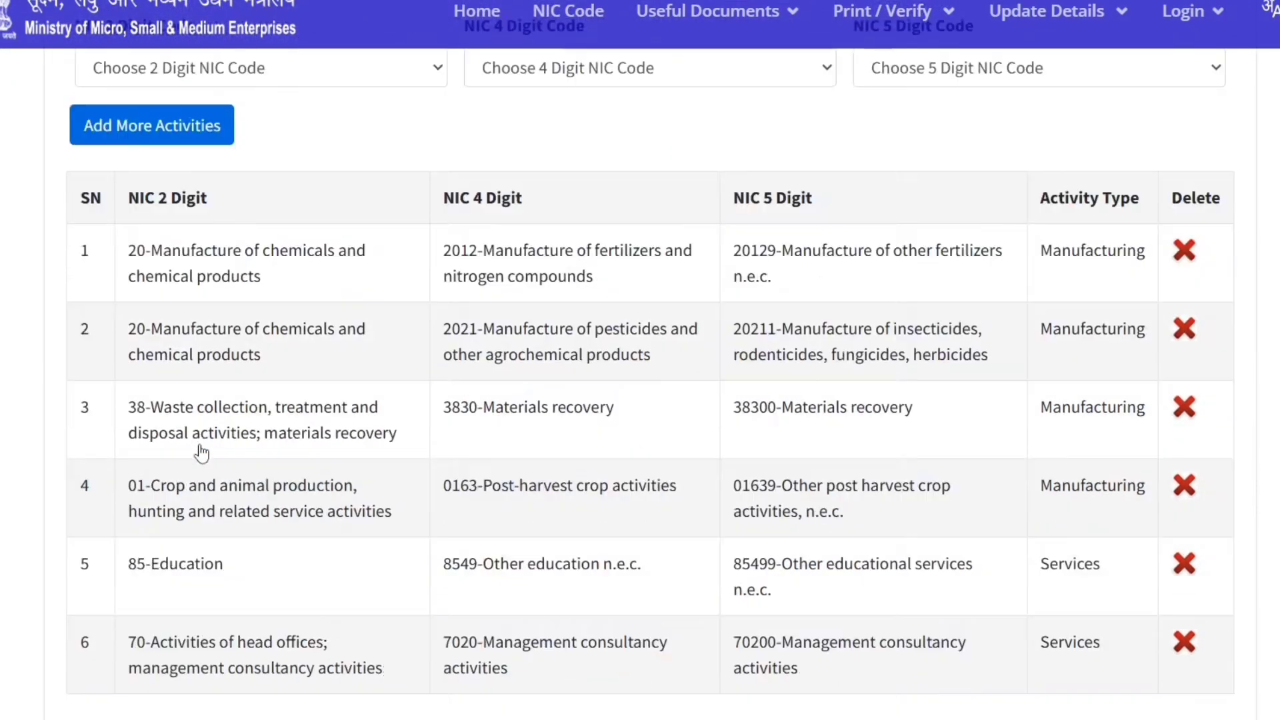
scroll(202, 452, "down", 4)
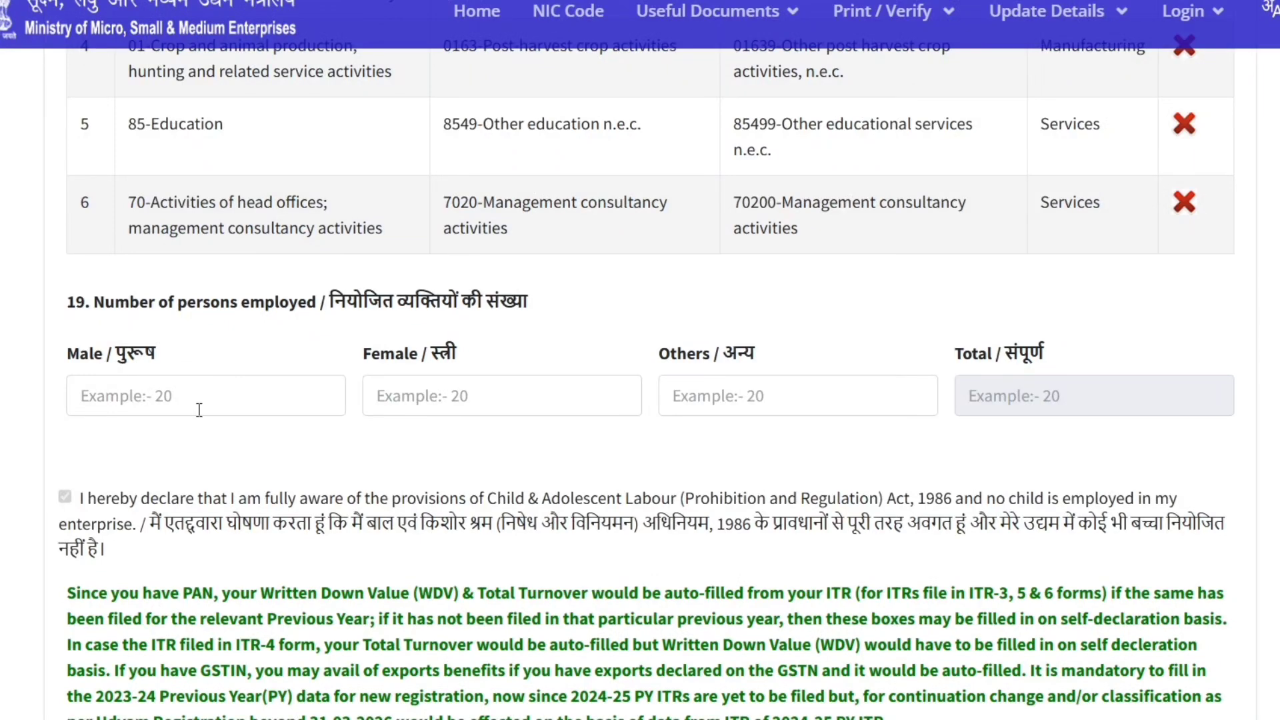
left_click(200, 403)
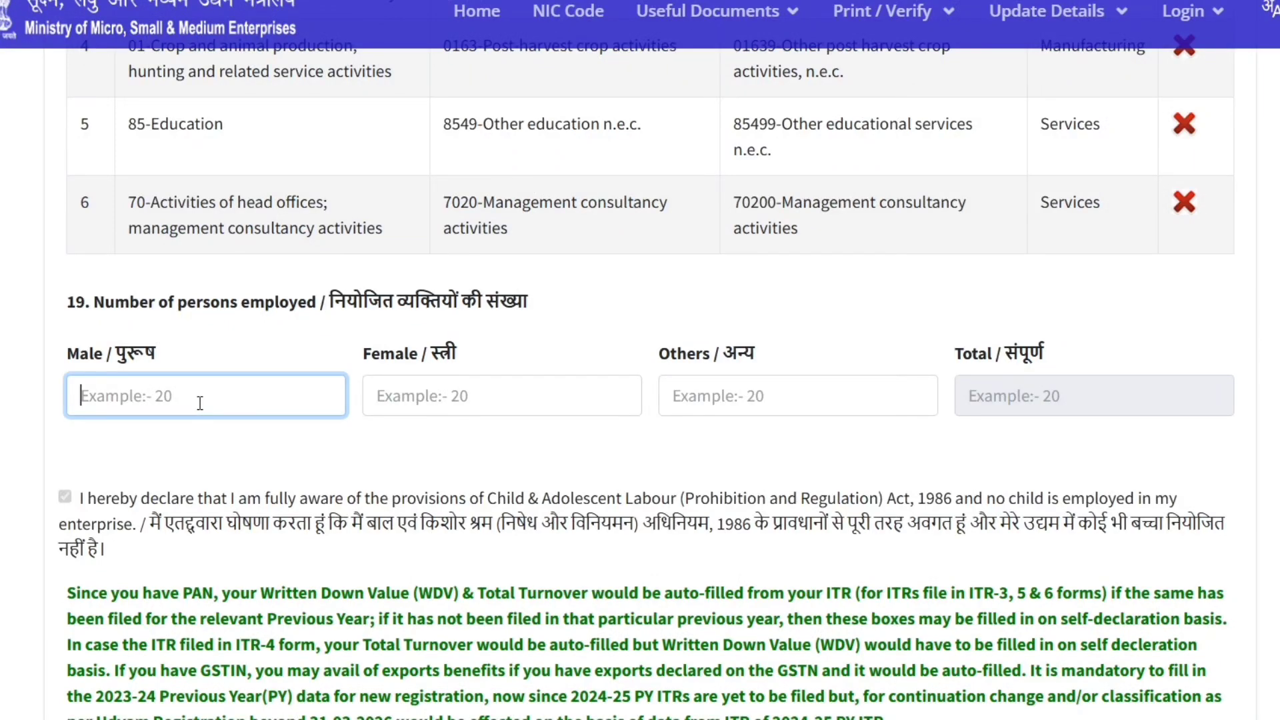
type("5")
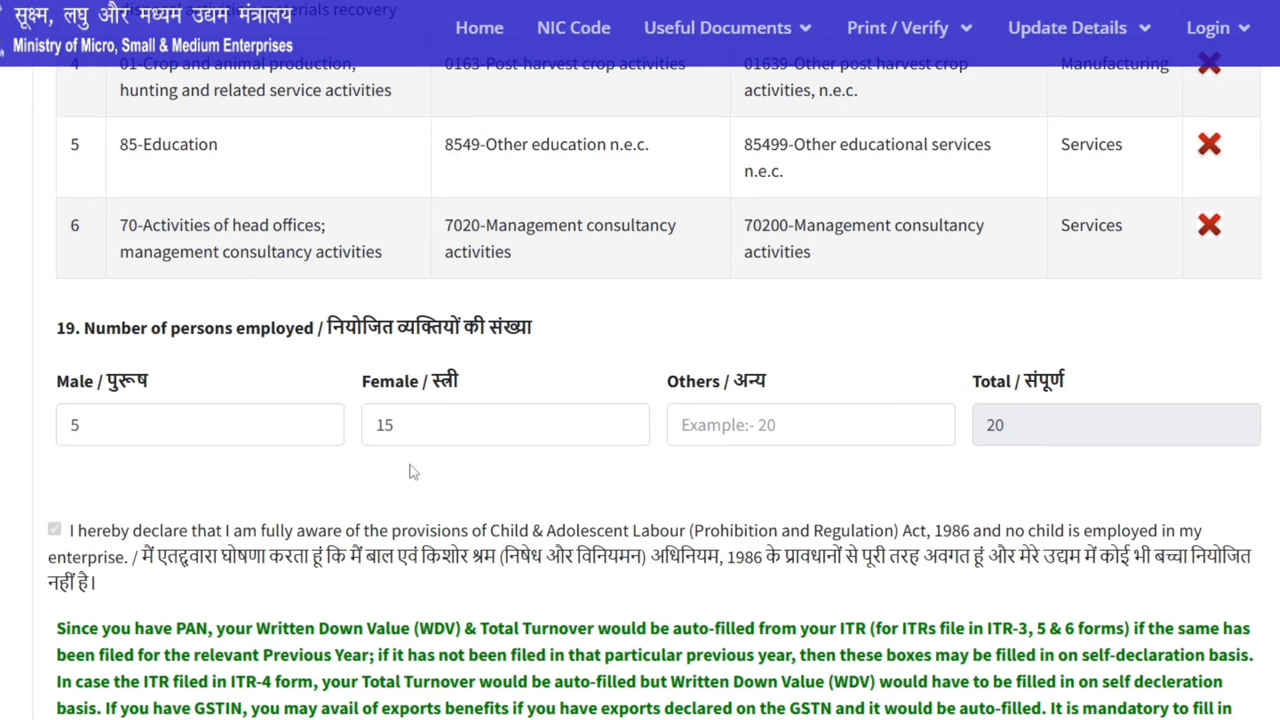
scroll(413, 472, "down", 3)
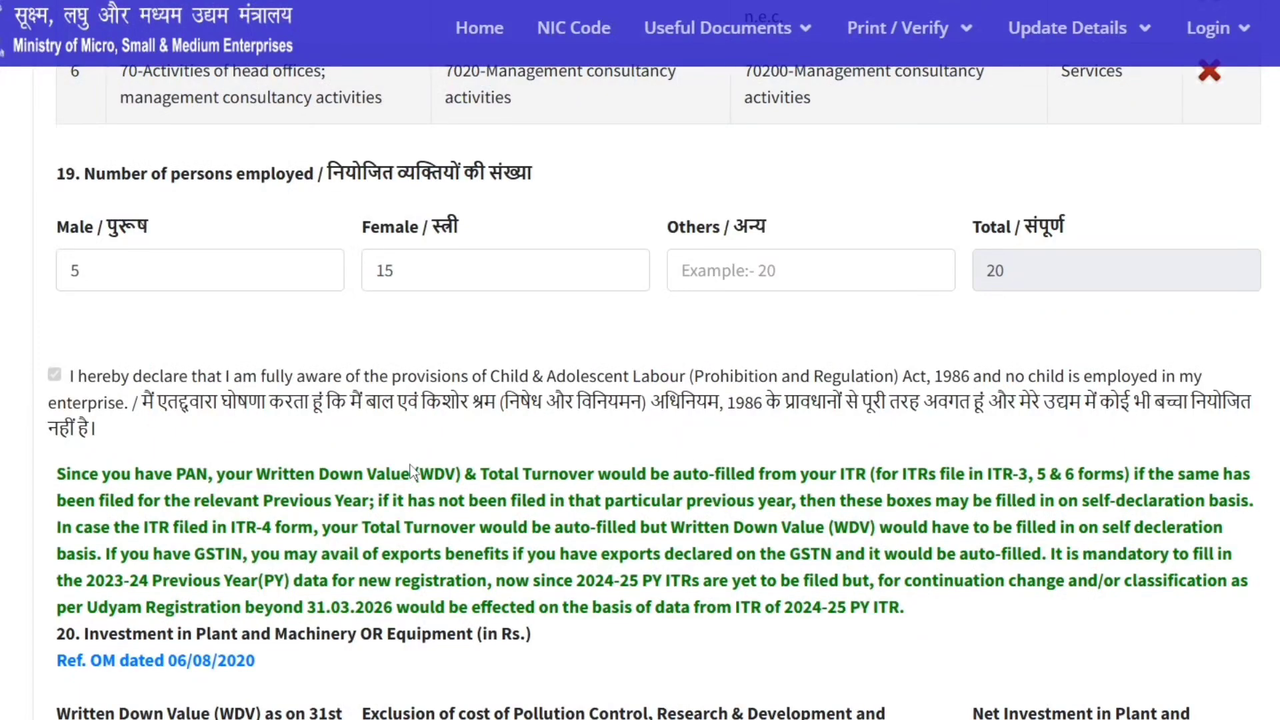
scroll(411, 470, "down", 3)
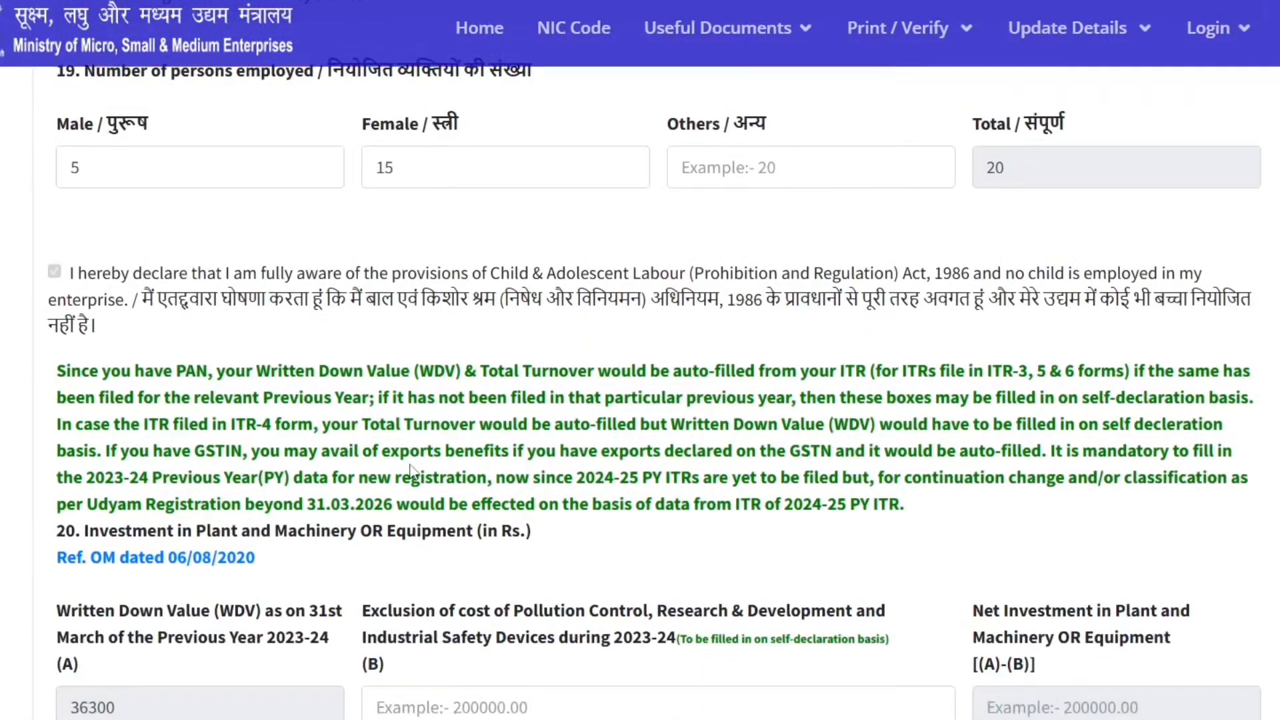
scroll(413, 471, "down", 1)
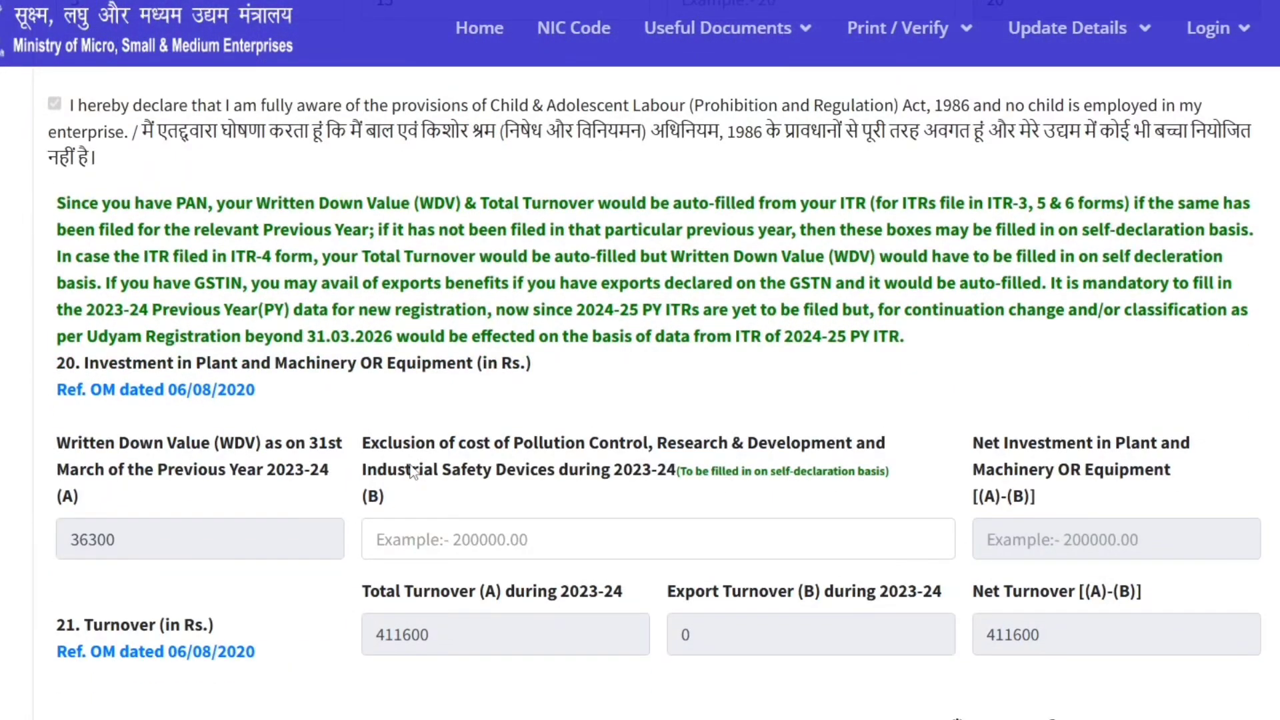
Step: Answer No to questions 22–23 (GeM, TReDS) and Yes to 24 and 26 (NCS, Skill India Digital)
scroll(413, 471, "down", 5)
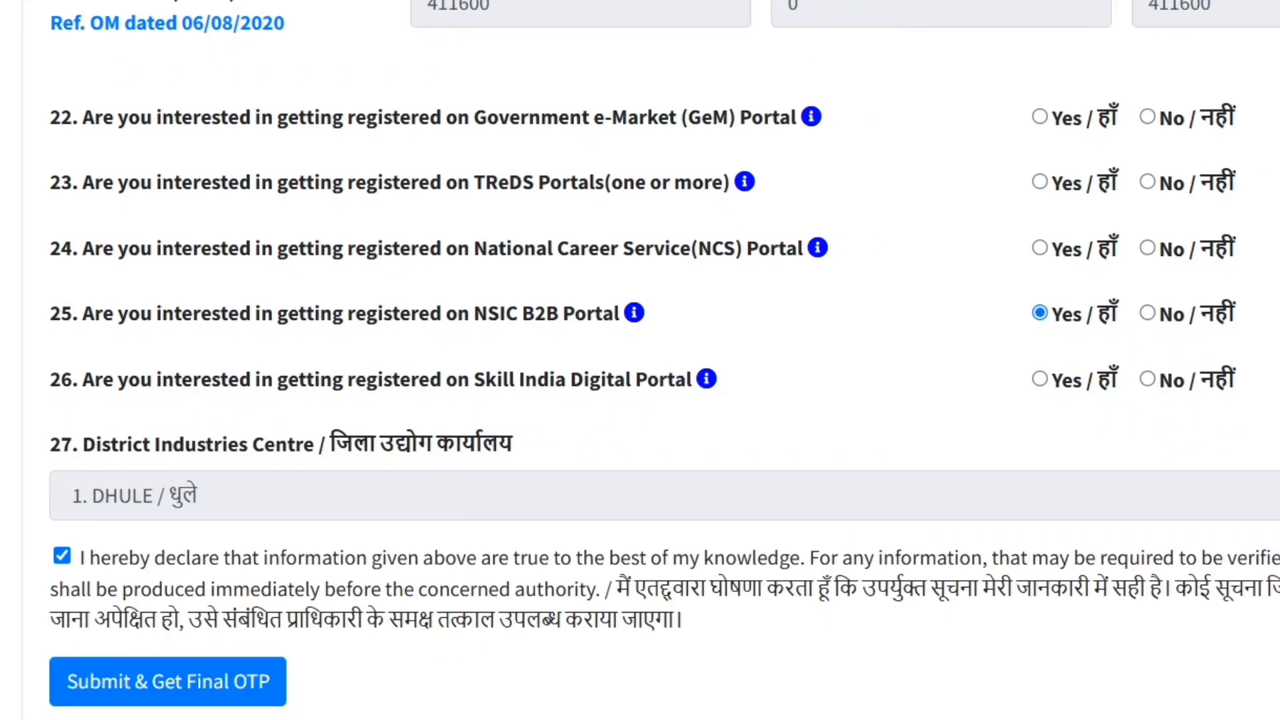
left_click(1148, 119)
left_click(1153, 183)
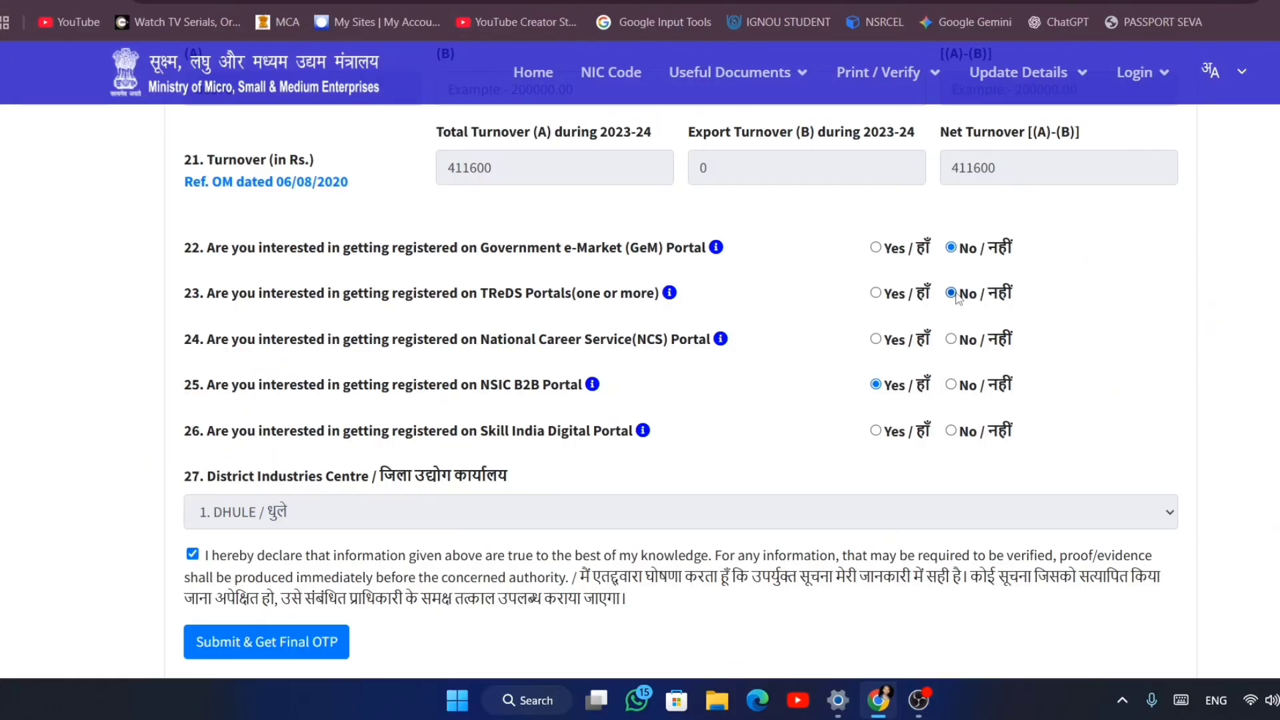
left_click(875, 339)
scroll(893, 353, "down", 1)
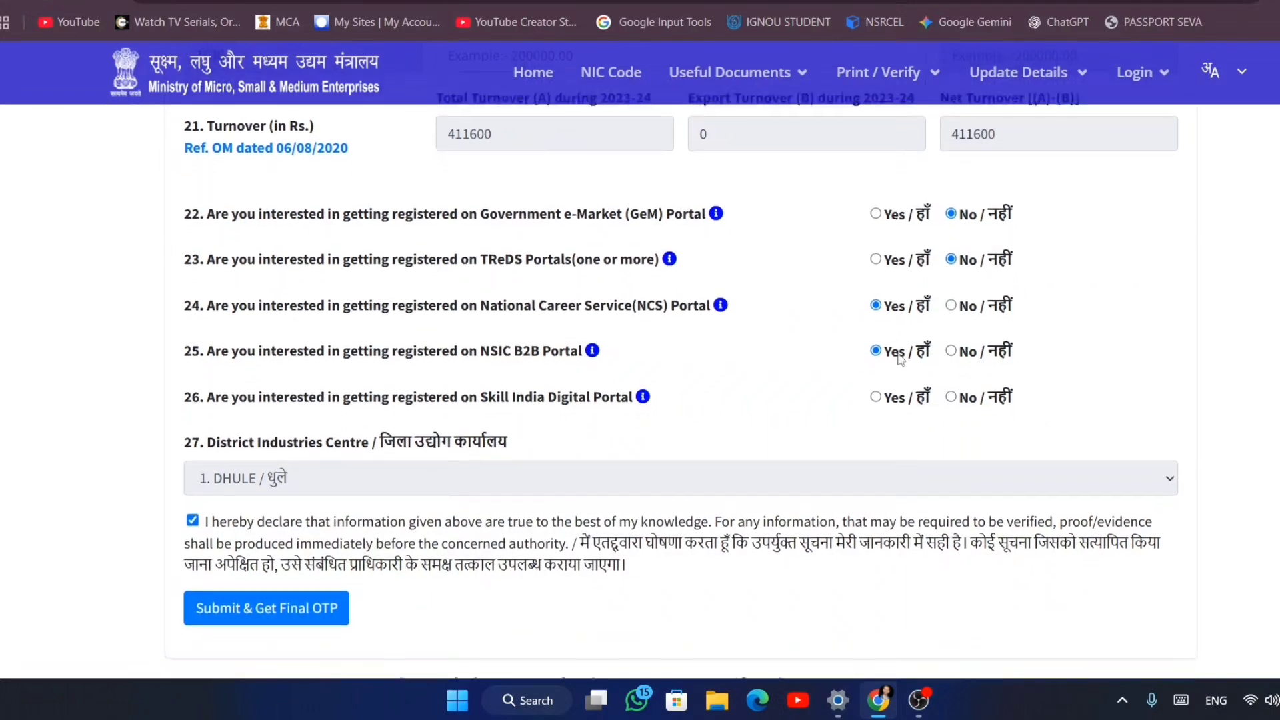
scroll(901, 359, "down", 1)
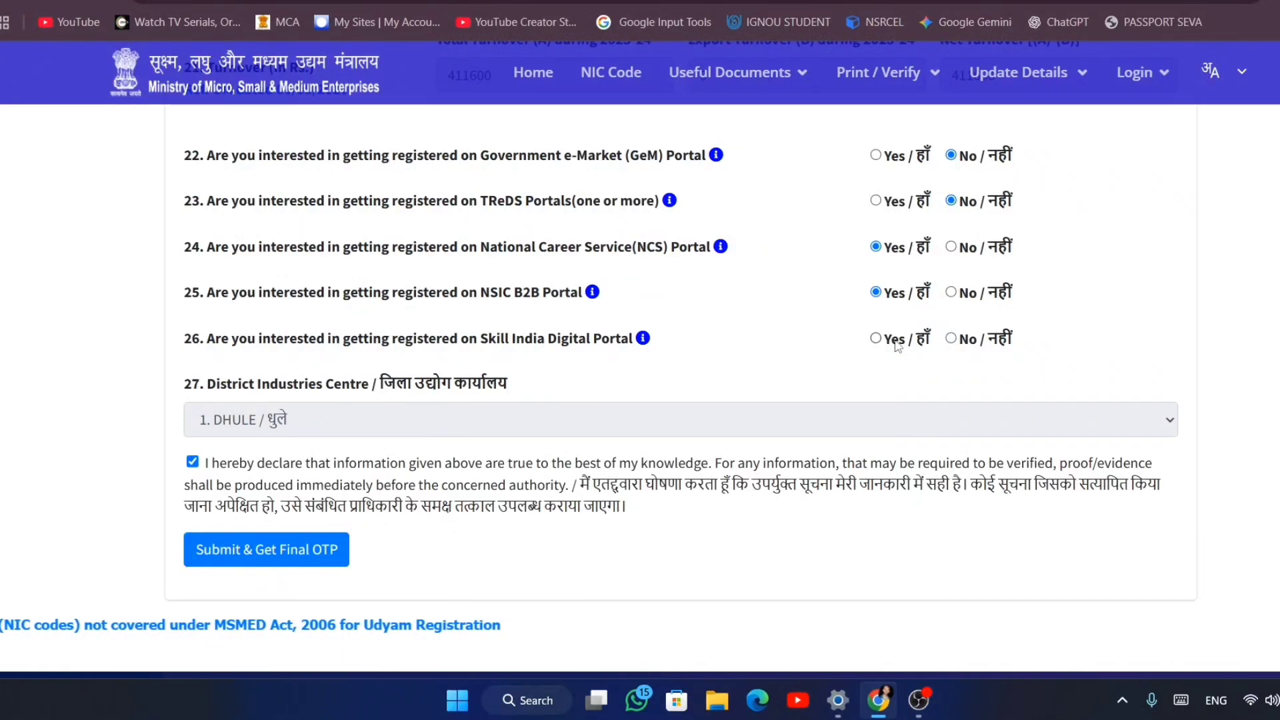
left_click(890, 342)
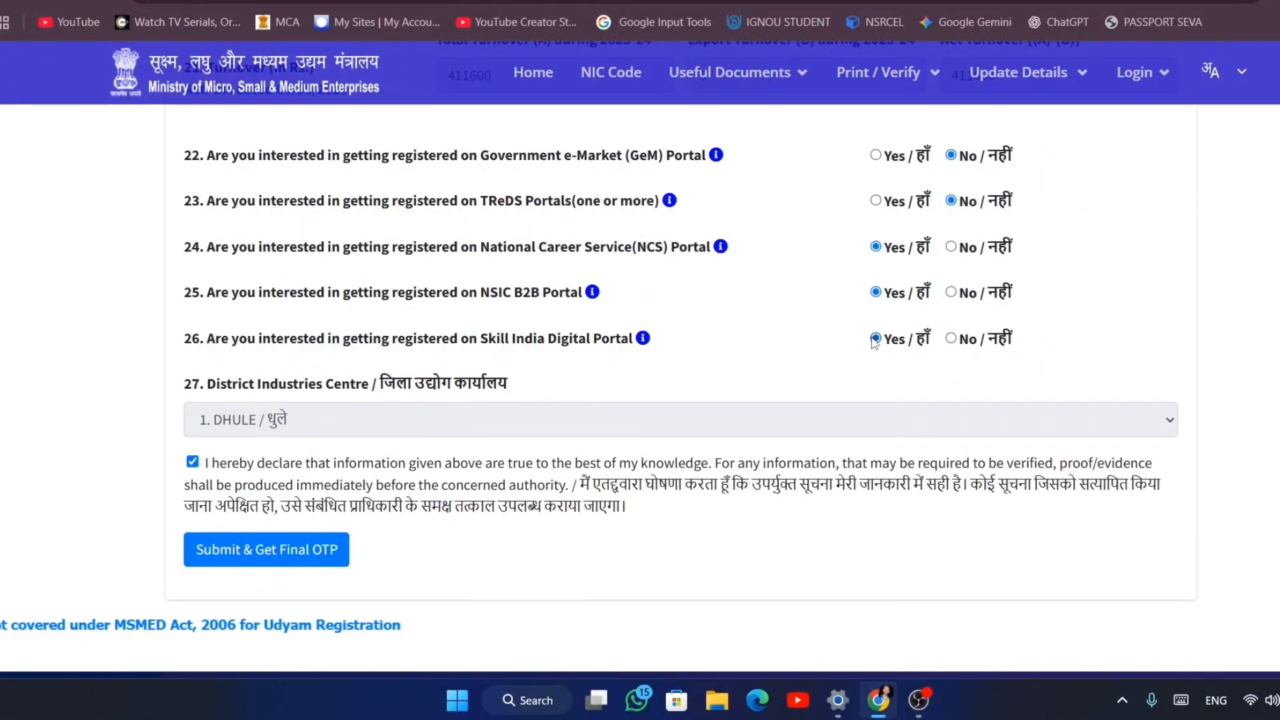
scroll(721, 391, "down", 1)
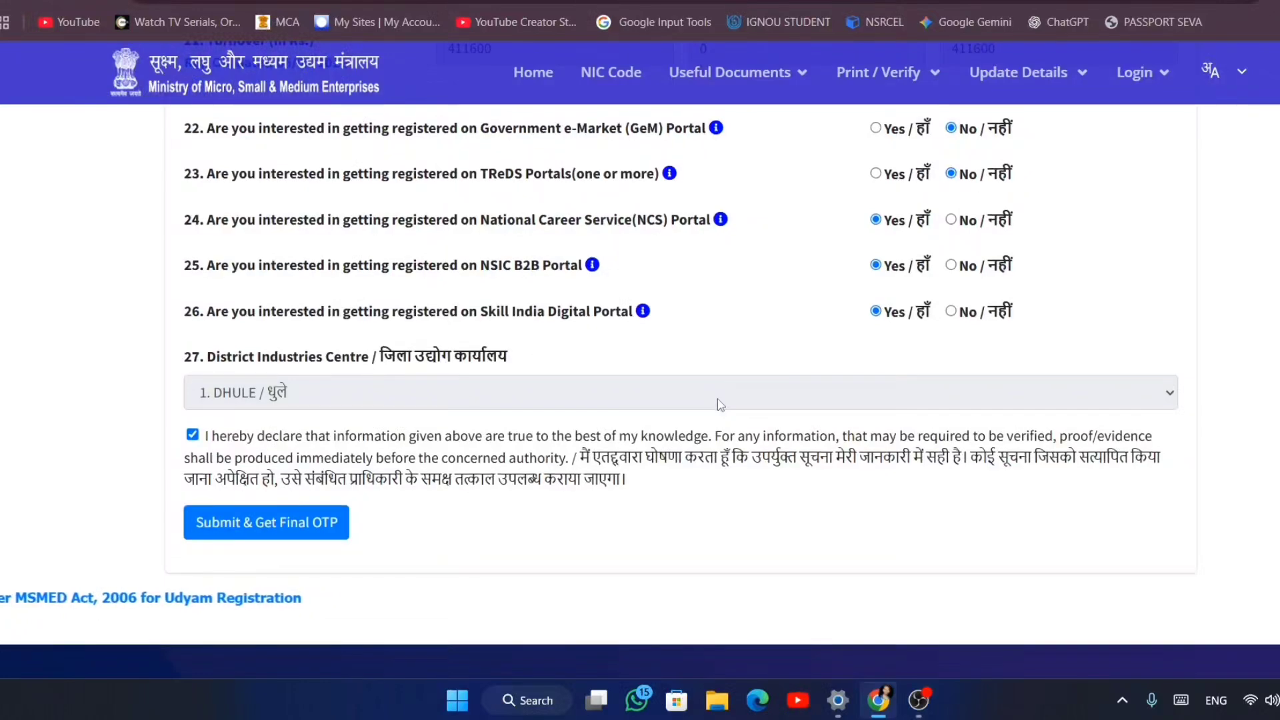
scroll(720, 400, "up", 2)
scroll(721, 405, "down", 1)
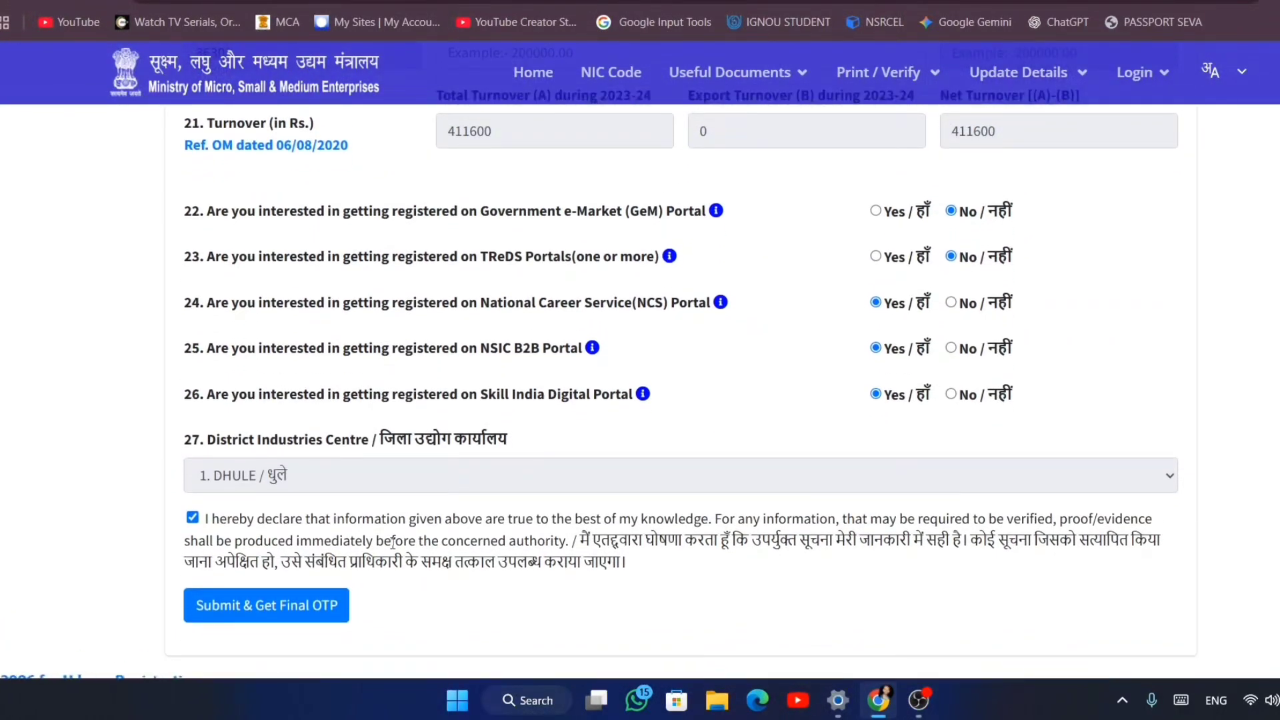
Step: After a submit attempt flags a missing value, enter 0 as the Others employee count
left_click(302, 620)
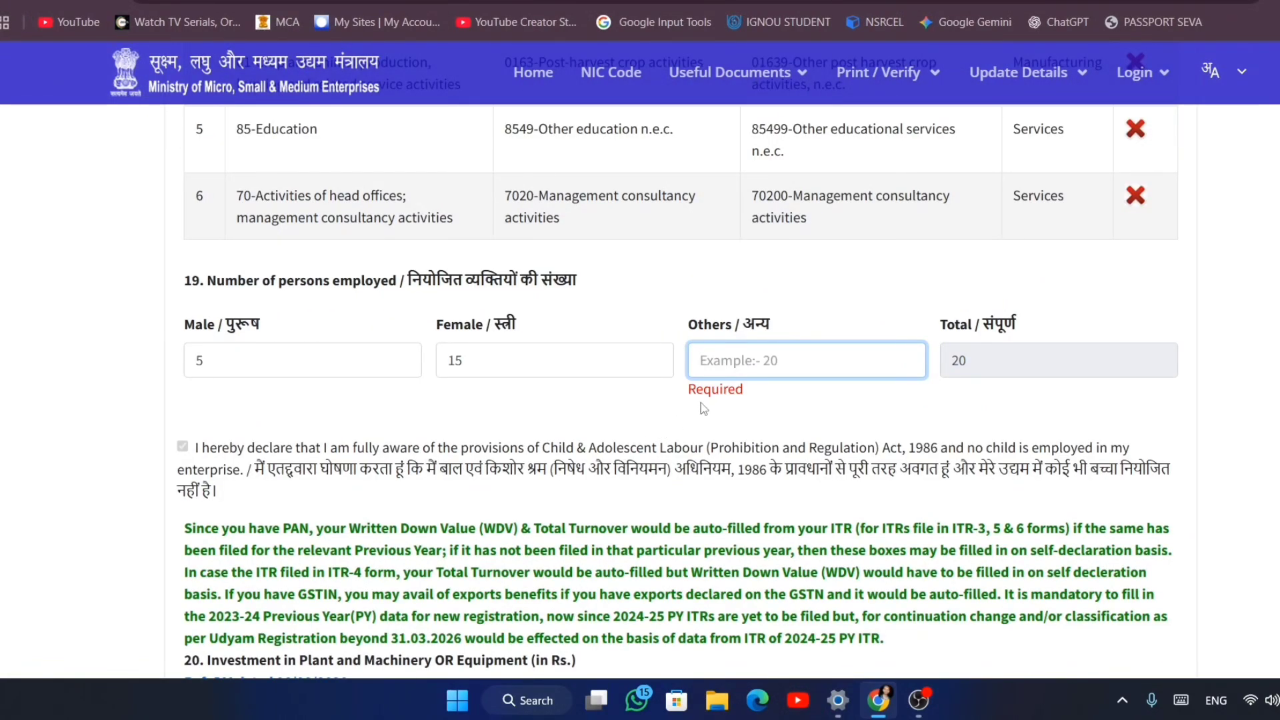
type("0")
left_click(788, 395)
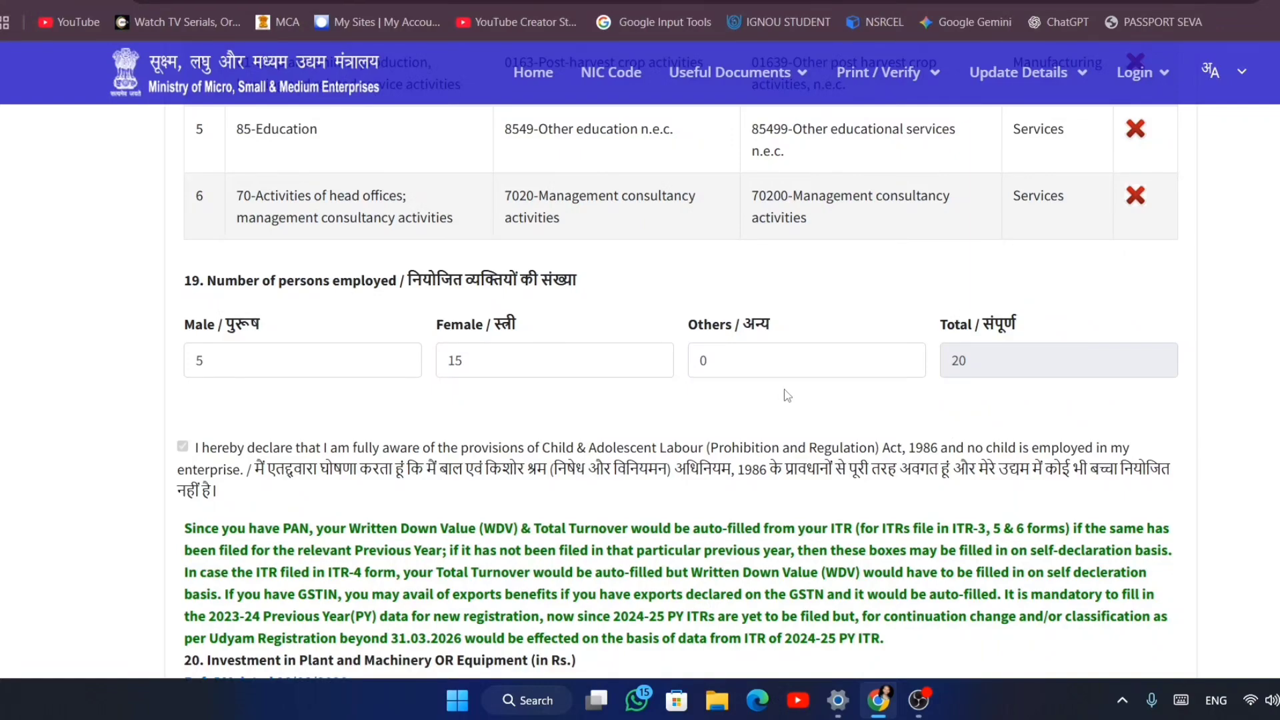
scroll(788, 396, "down", 10)
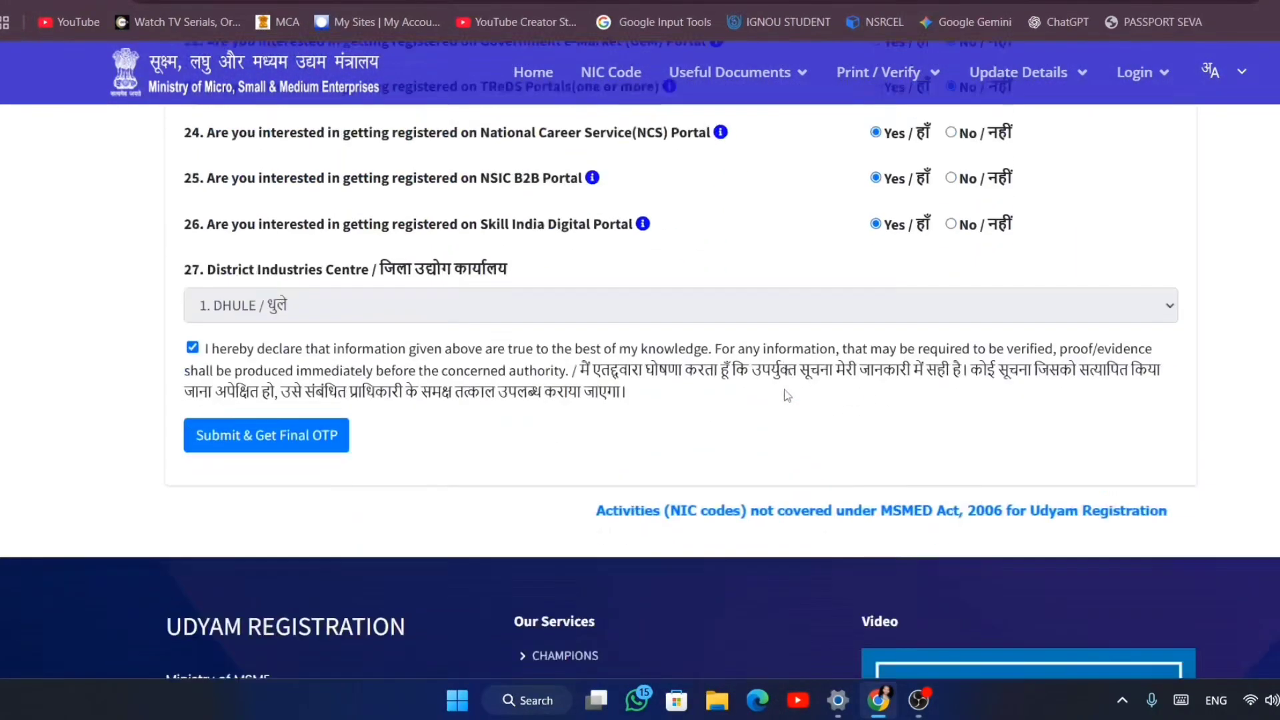
Step: Enter 15000 as the pollution-control Exclusion (B), making net plant and machinery investment 21300
left_click(250, 445)
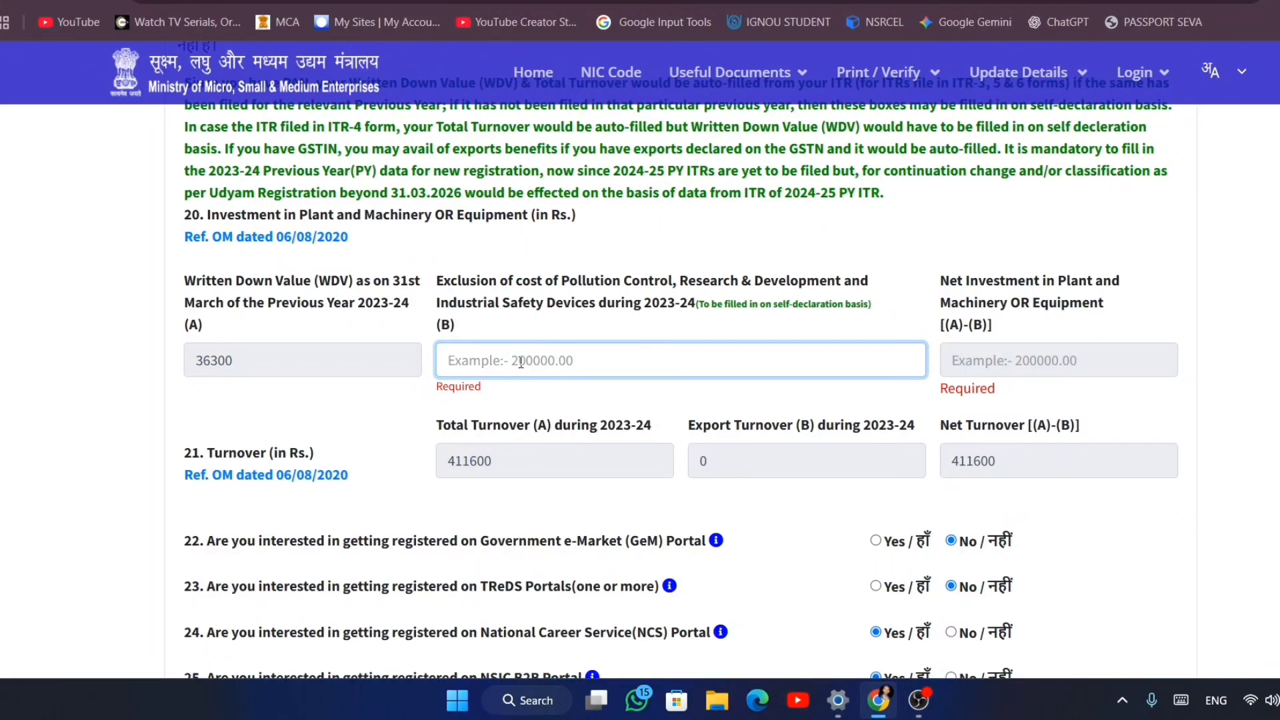
type("1")
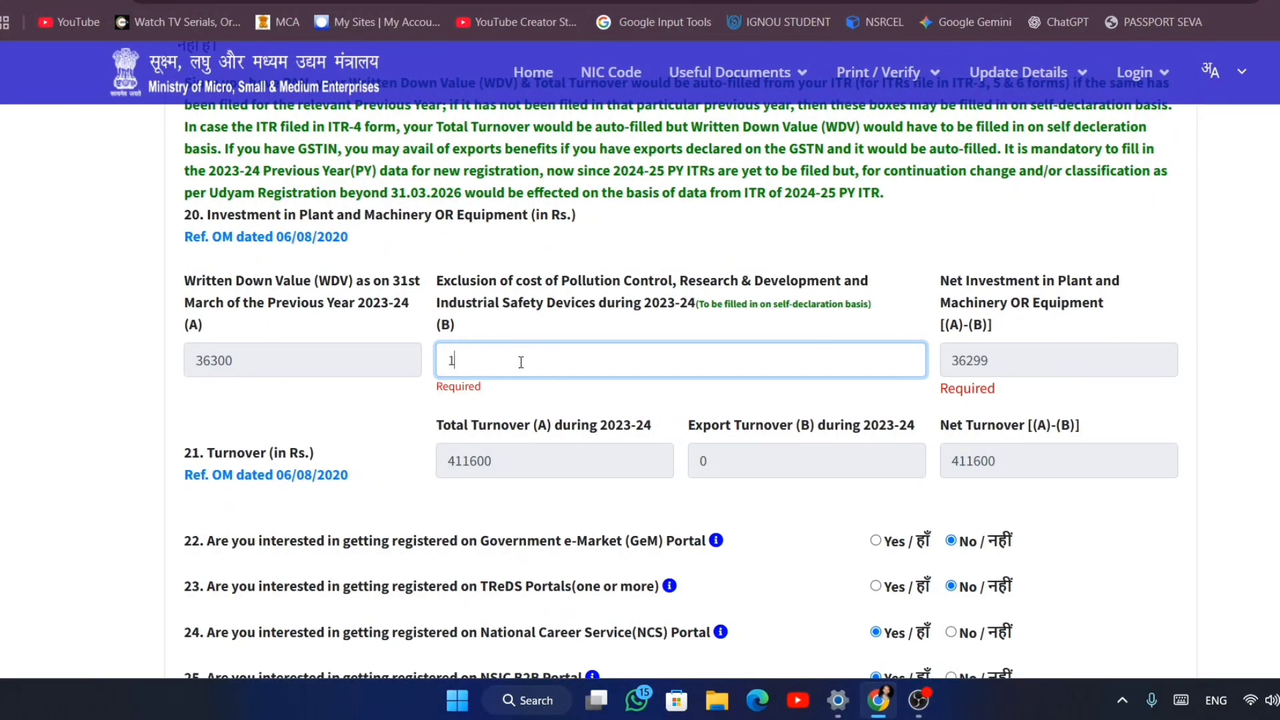
type("5000")
left_click(1090, 393)
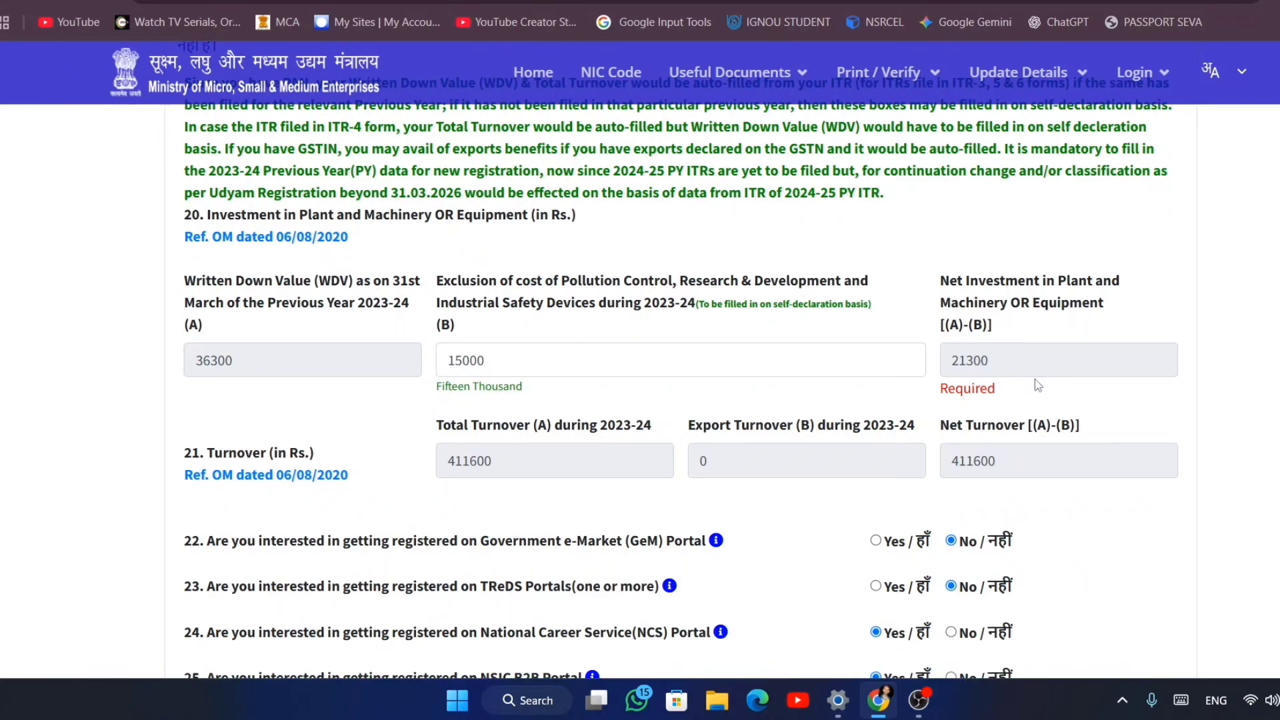
scroll(1035, 379, "up", 1)
scroll(1035, 379, "down", 12)
scroll(1035, 378, "up", 5)
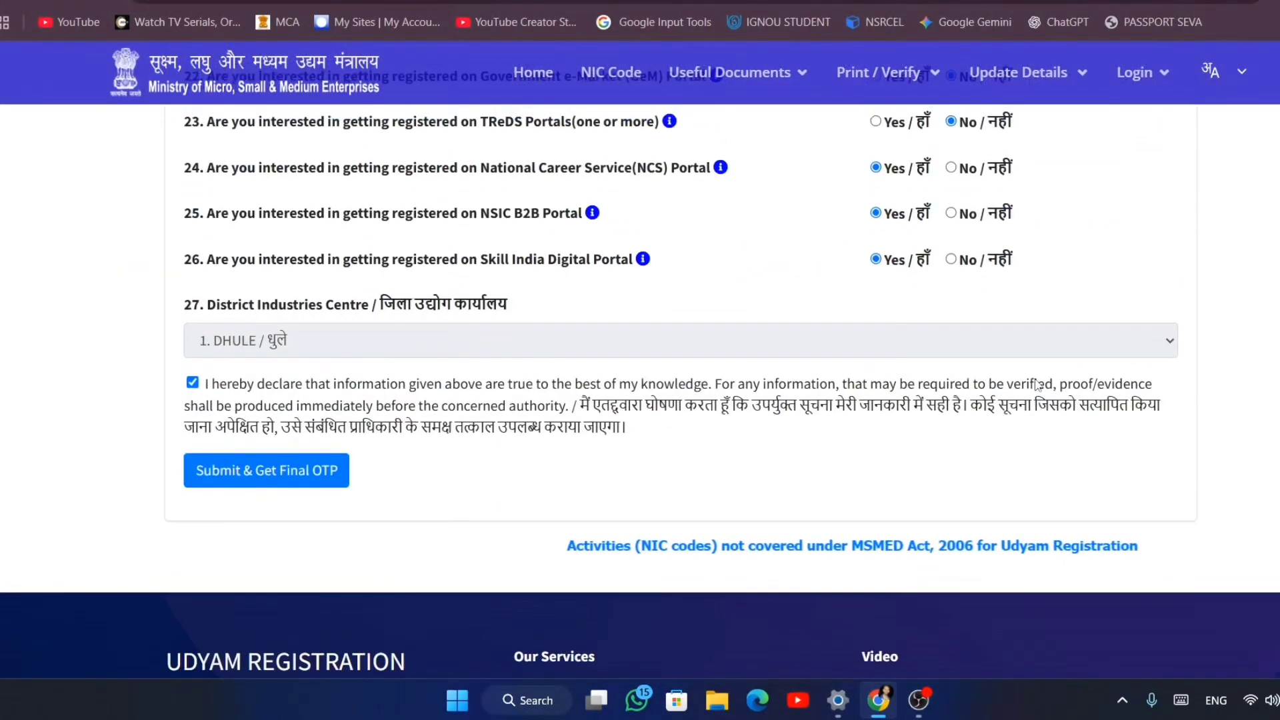
Step: Request the final OTP and confirm the entered data and mobile number
left_click(262, 476)
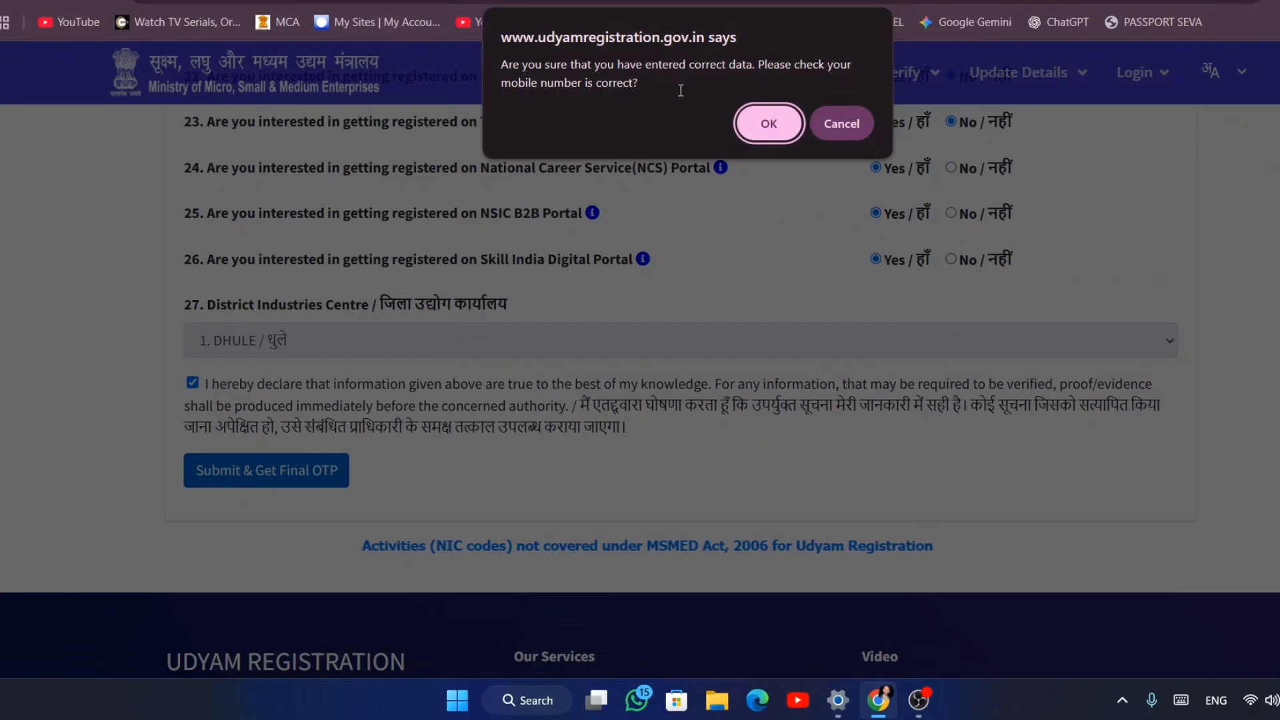
left_click(768, 127)
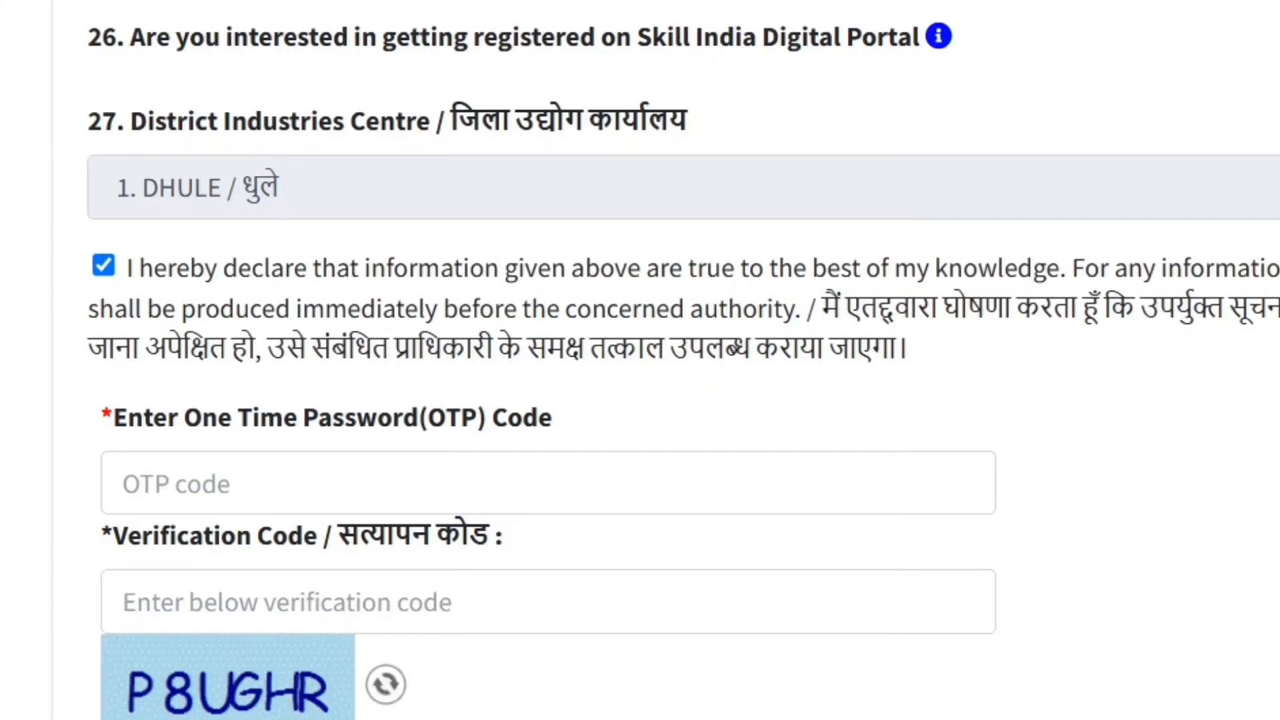
scroll(641, 361, "down", 2)
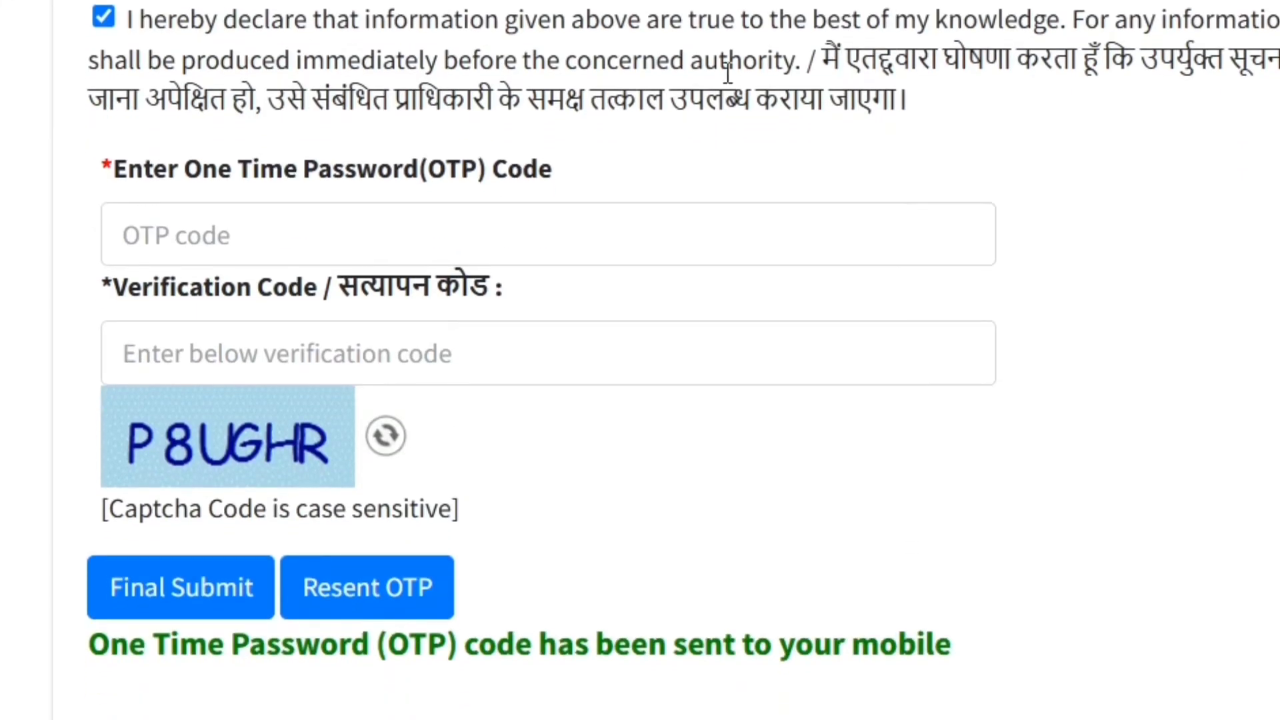
Step: Fill in the received OTP and the captcha verification code, then choose Final Submit
left_click(698, 222)
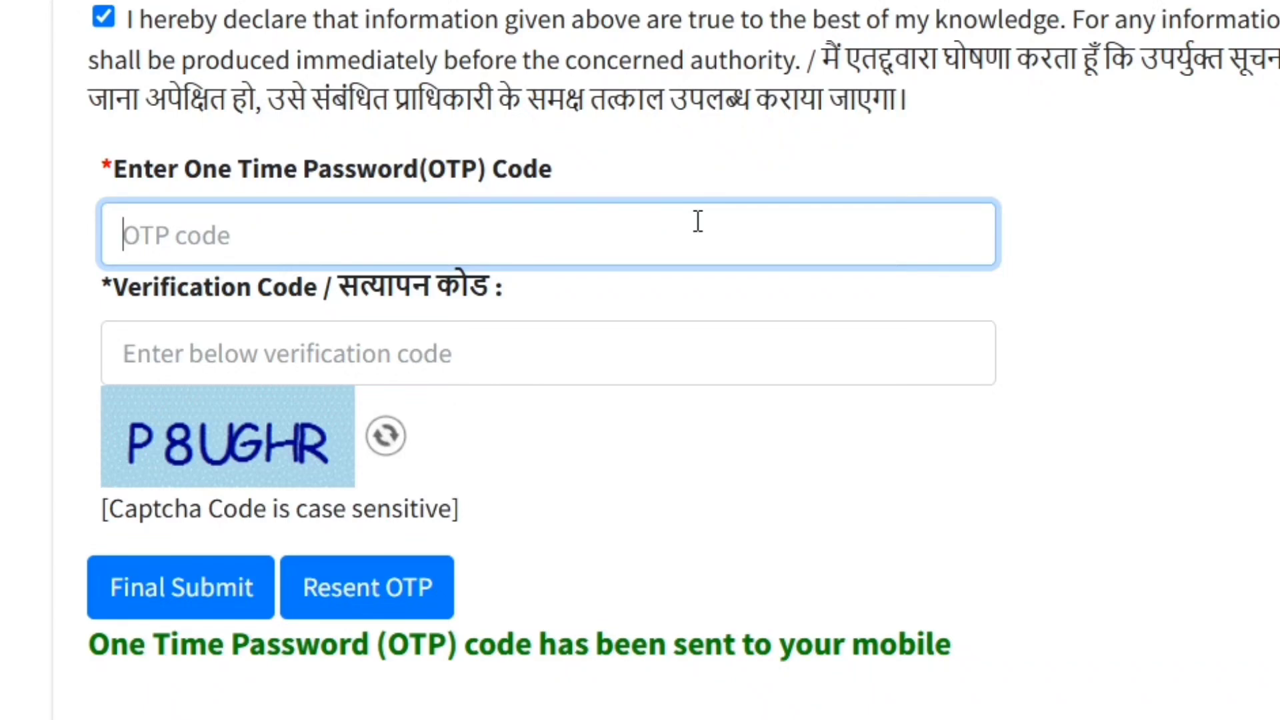
left_click(572, 364)
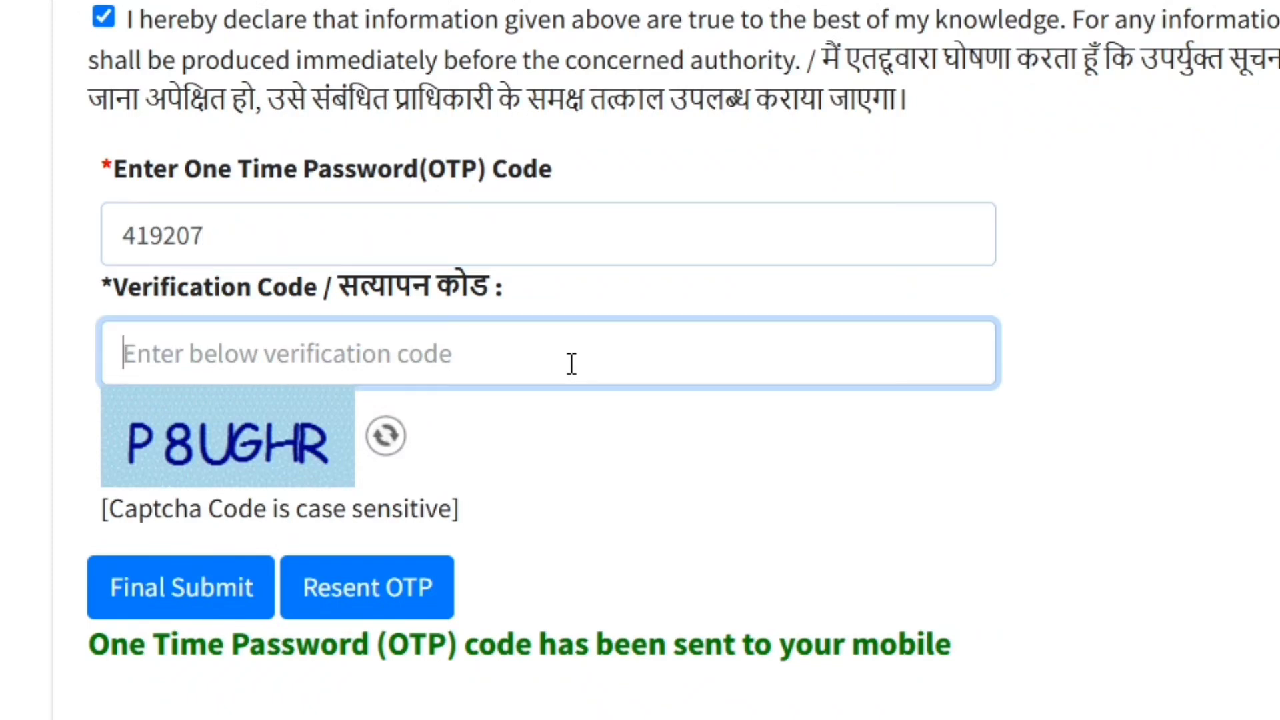
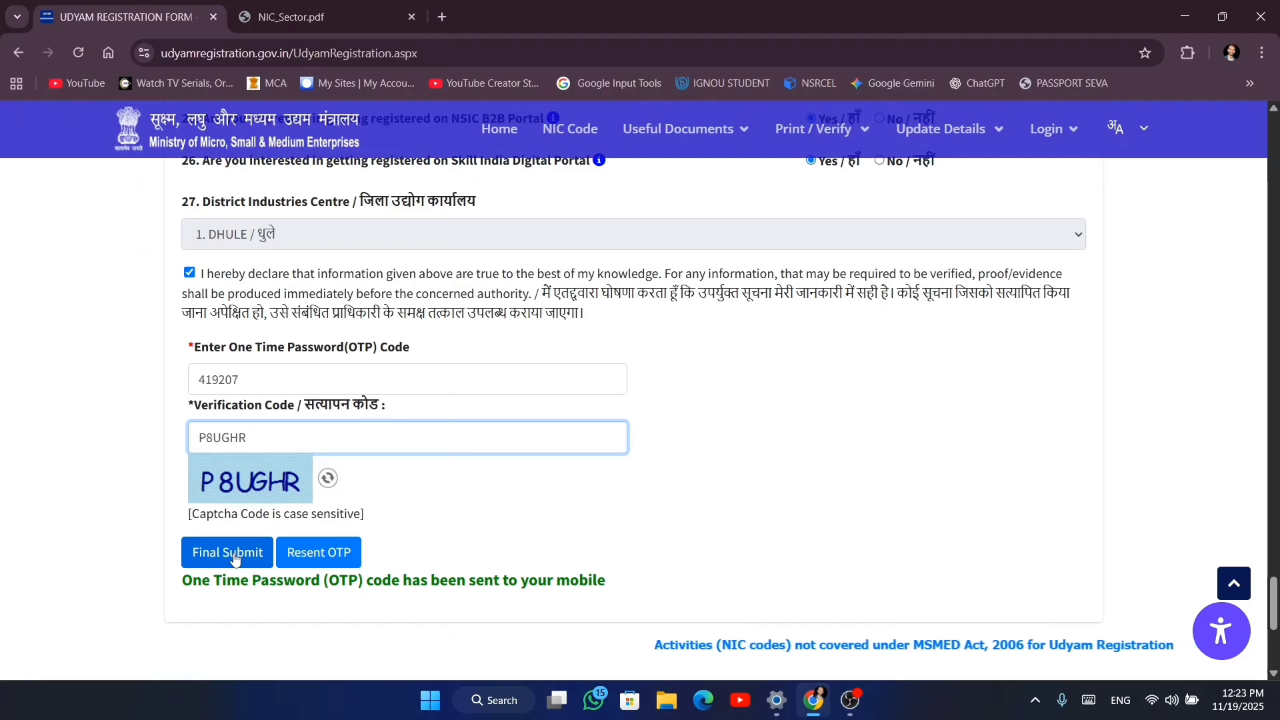
left_click(233, 553)
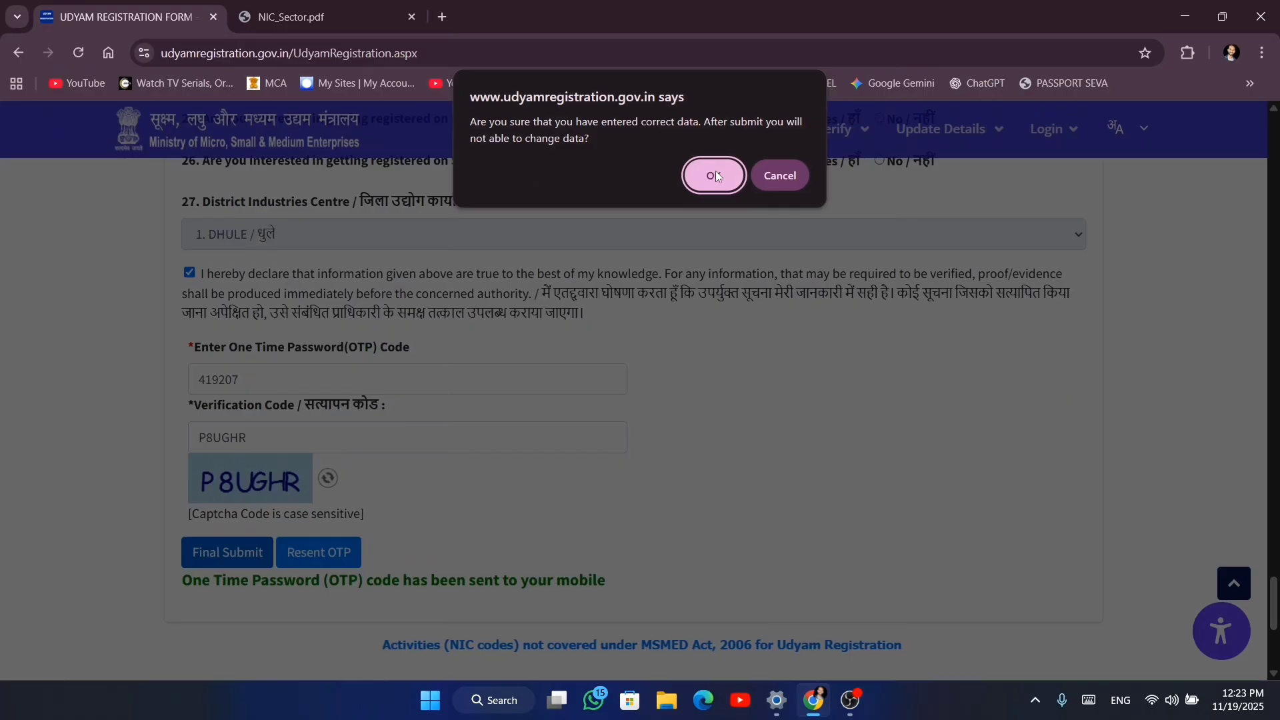
Step: Confirm the final submission, select the success message with the registration number, and dismiss it
left_click(843, 404)
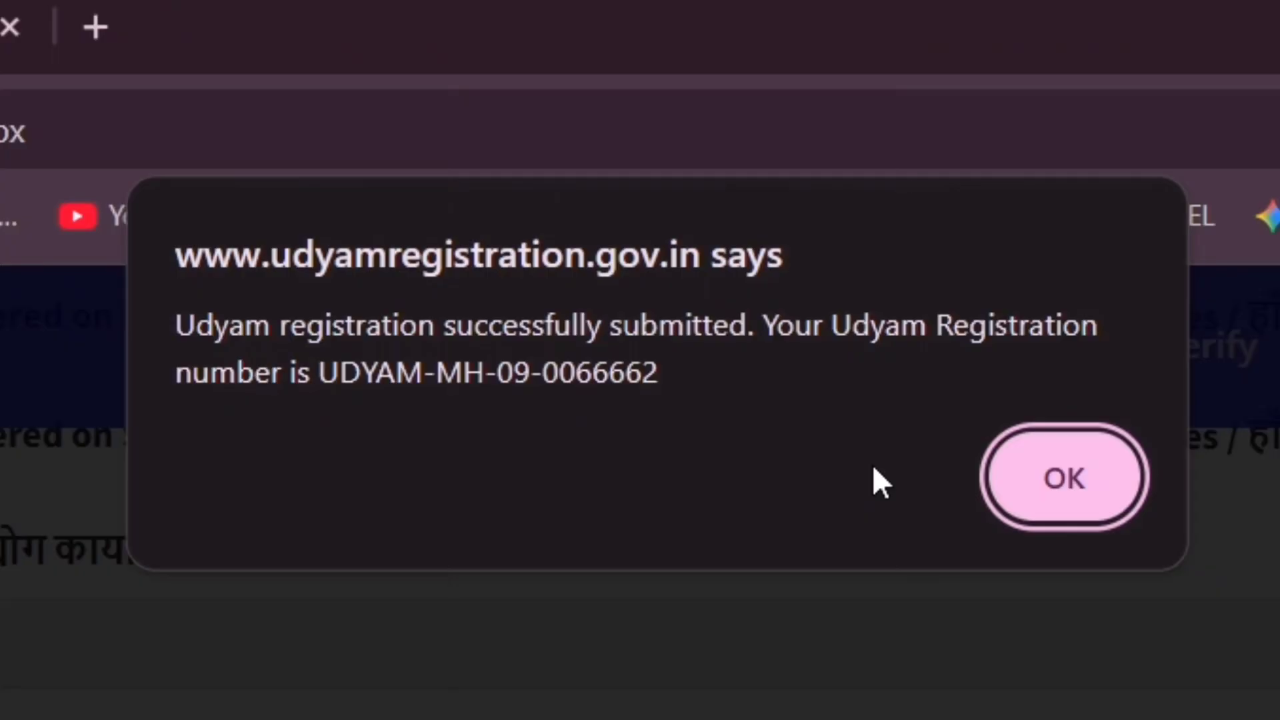
left_click(669, 373)
left_click_drag(668, 373, 172, 335)
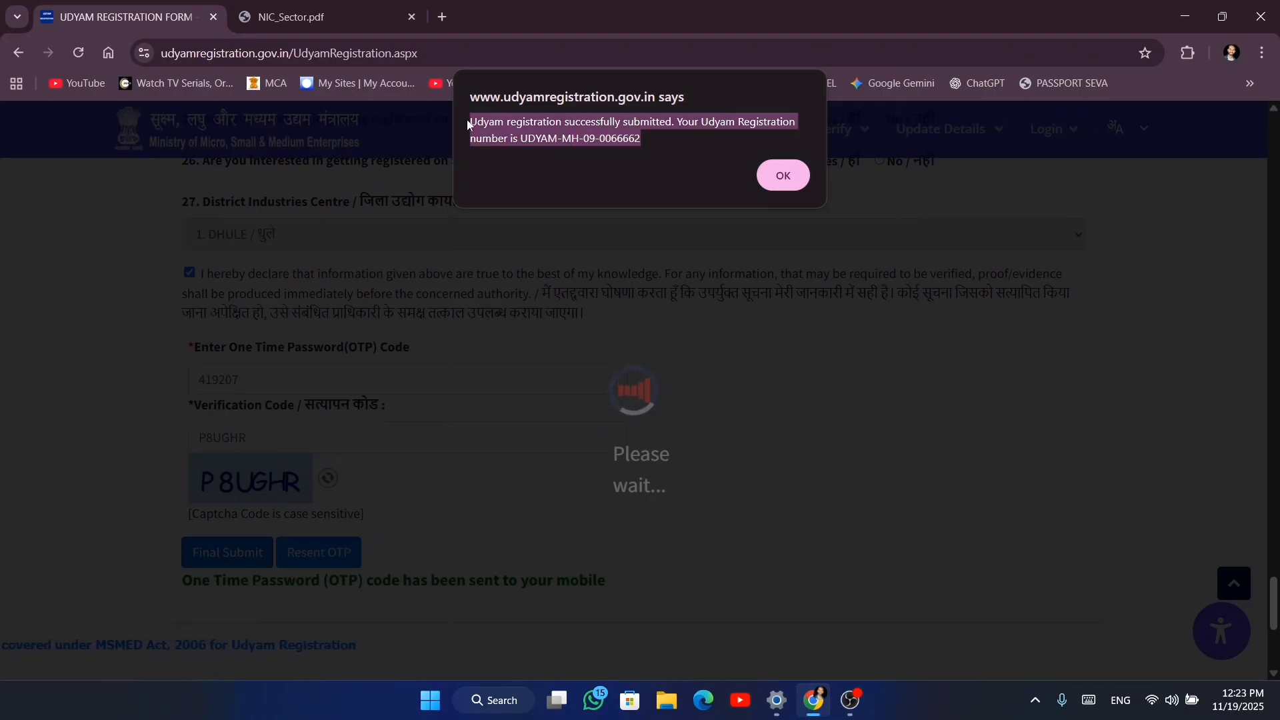
left_click(784, 177)
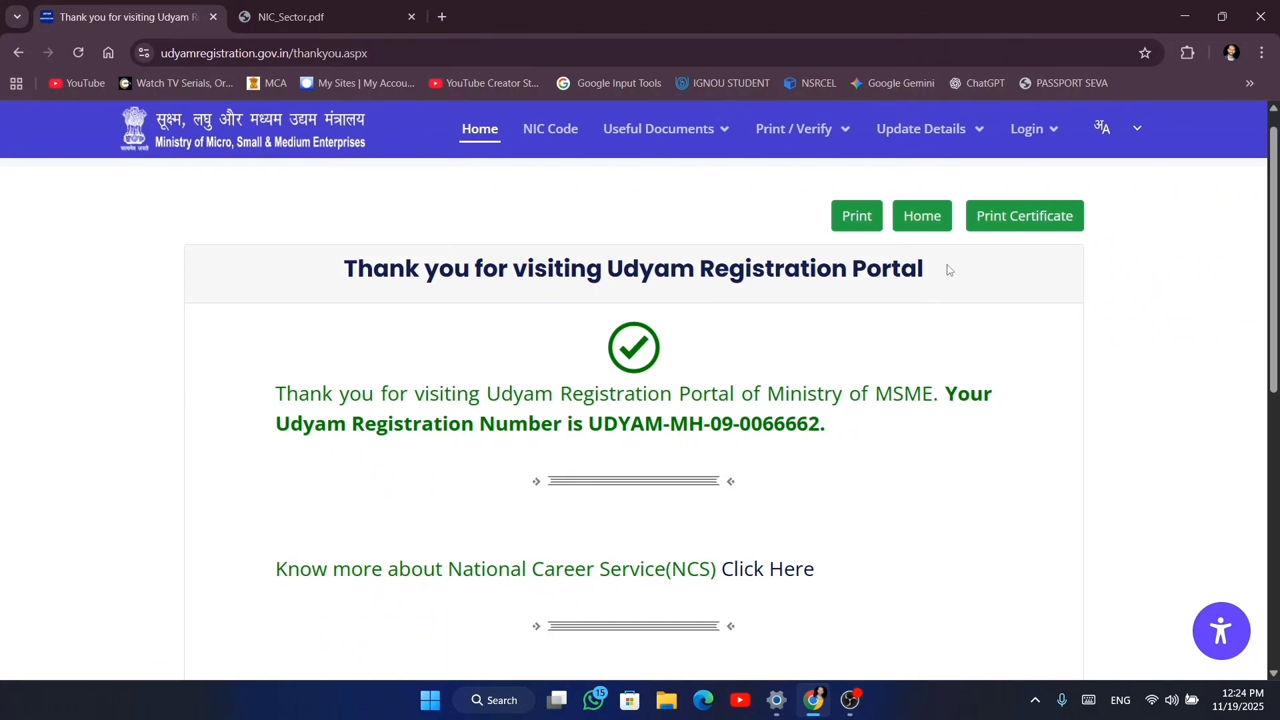
Step: On the Print Certificate login, enter the Udyam number and mobile number, choosing OTP on Mobile Number
left_click(1036, 220)
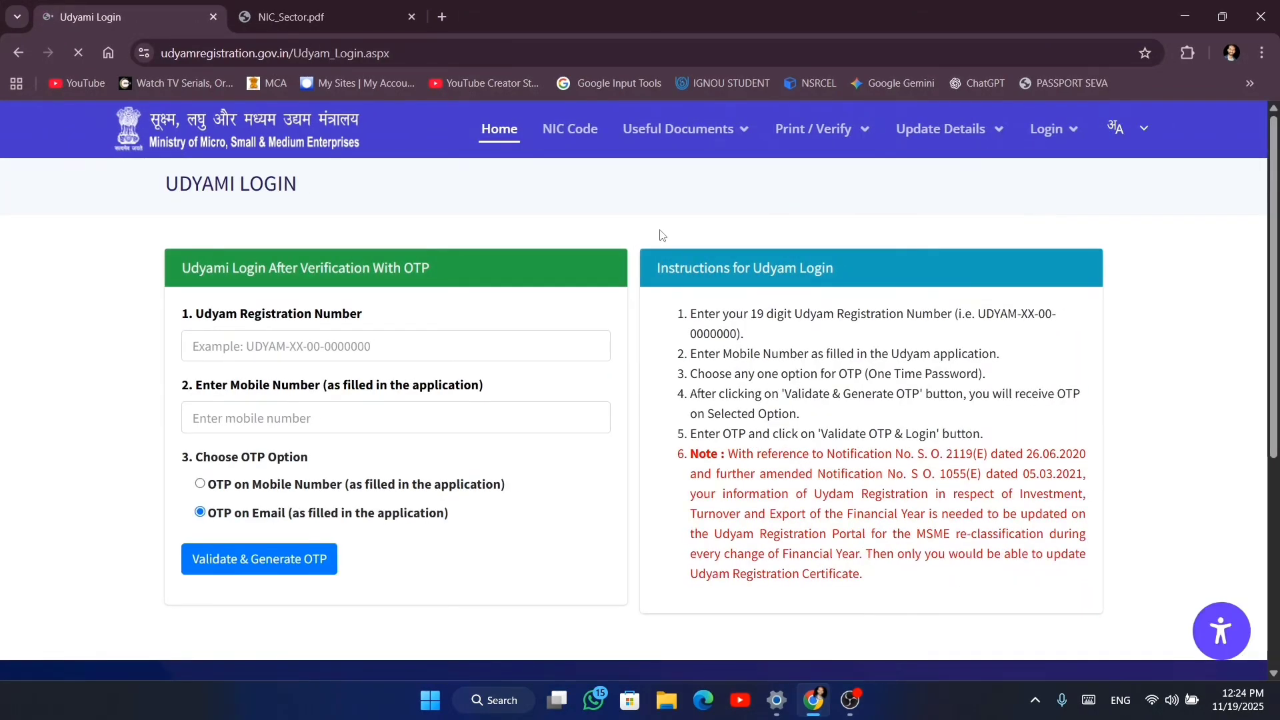
left_click(421, 338)
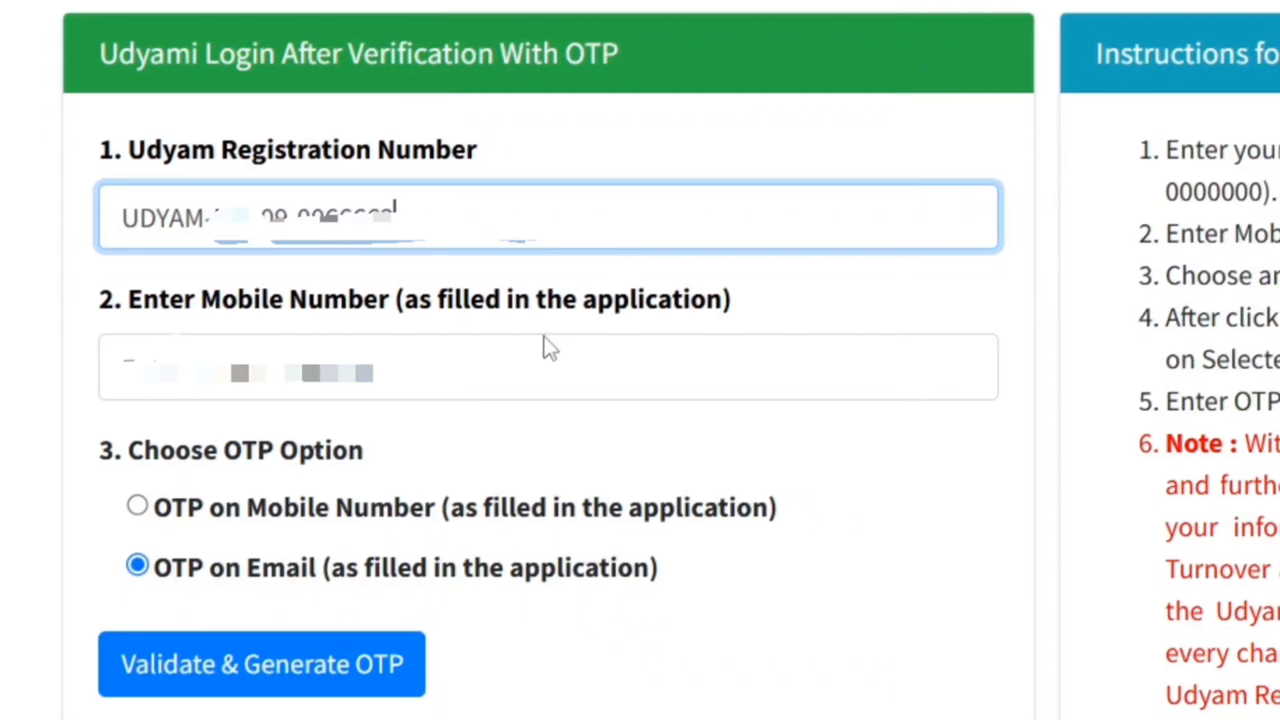
left_click(524, 364)
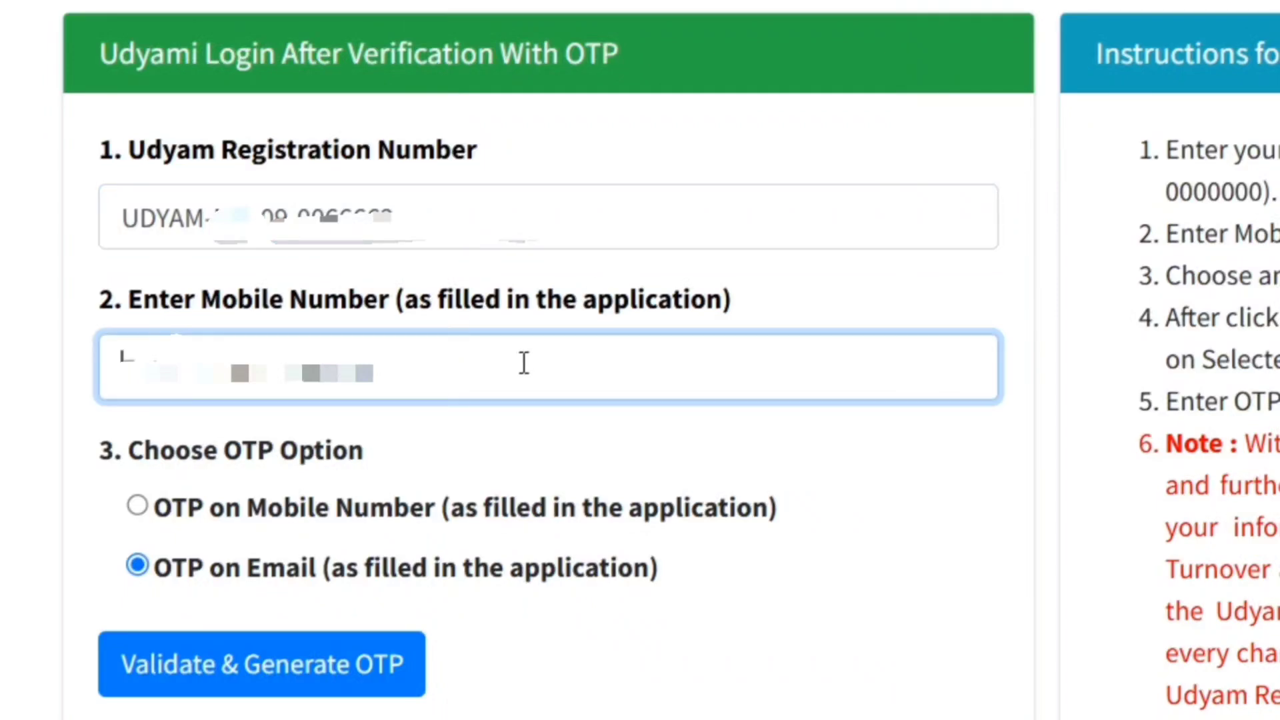
type("750*******")
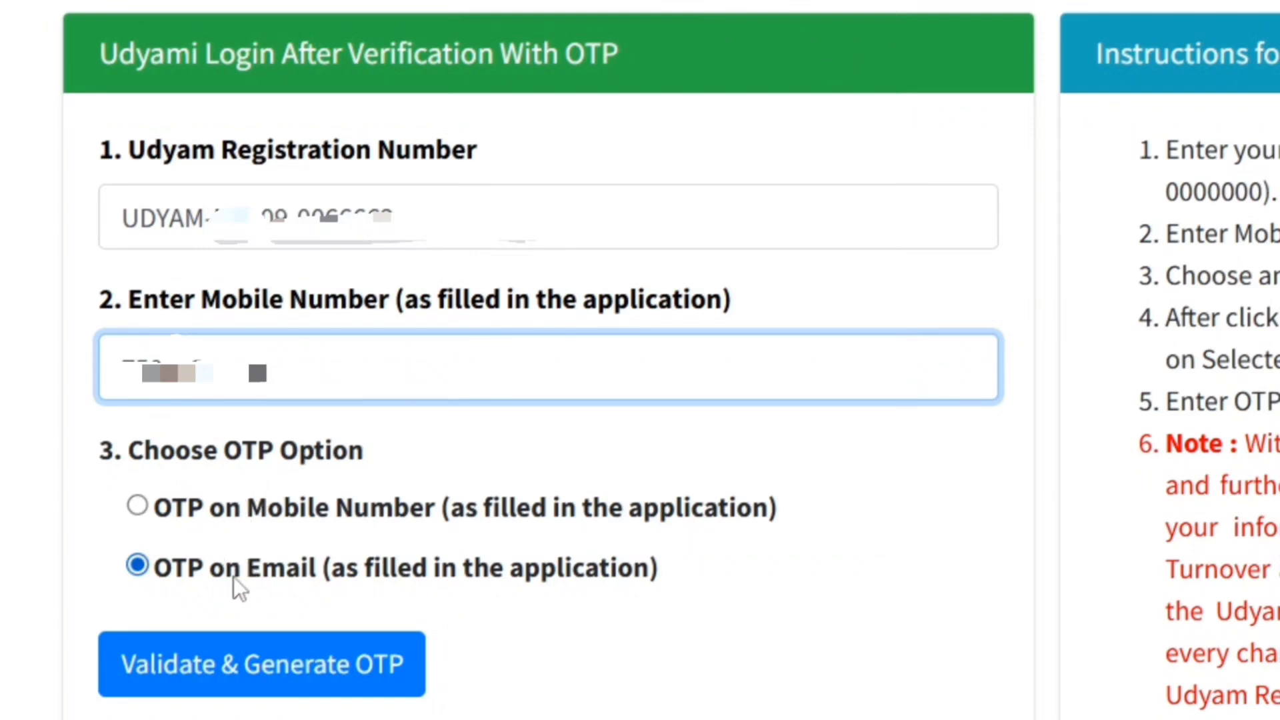
left_click(125, 507)
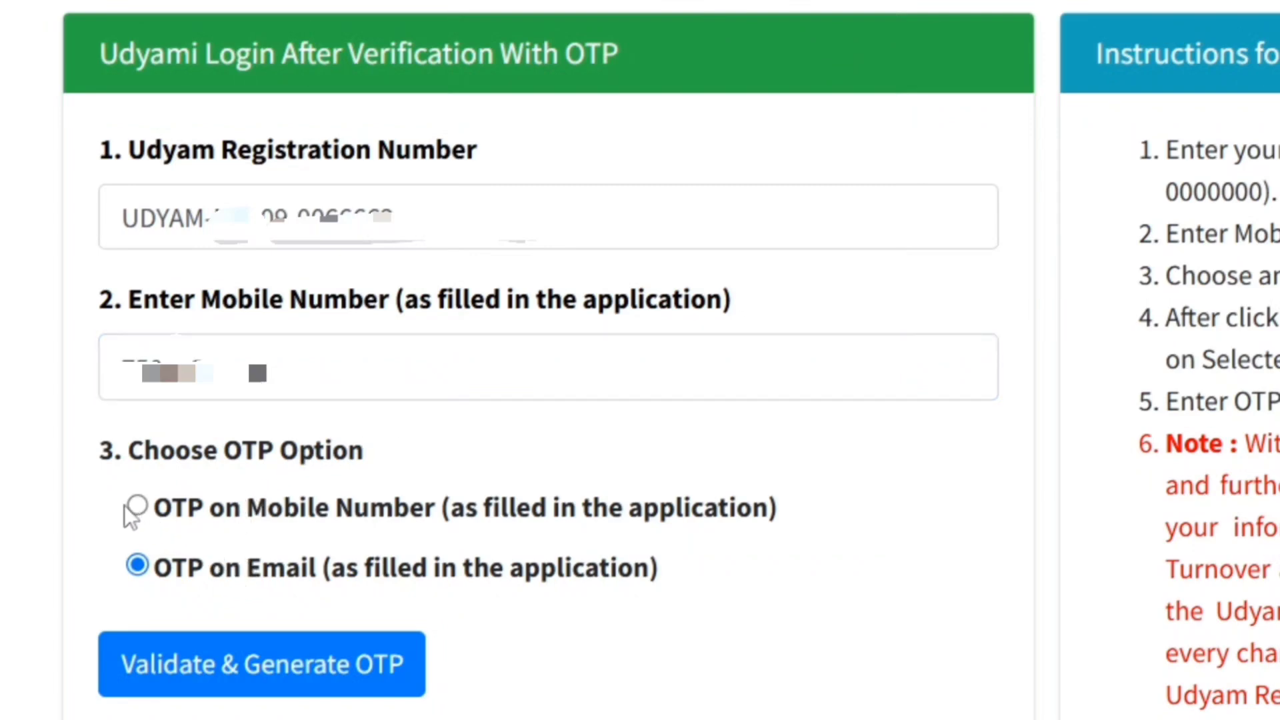
left_click(147, 510)
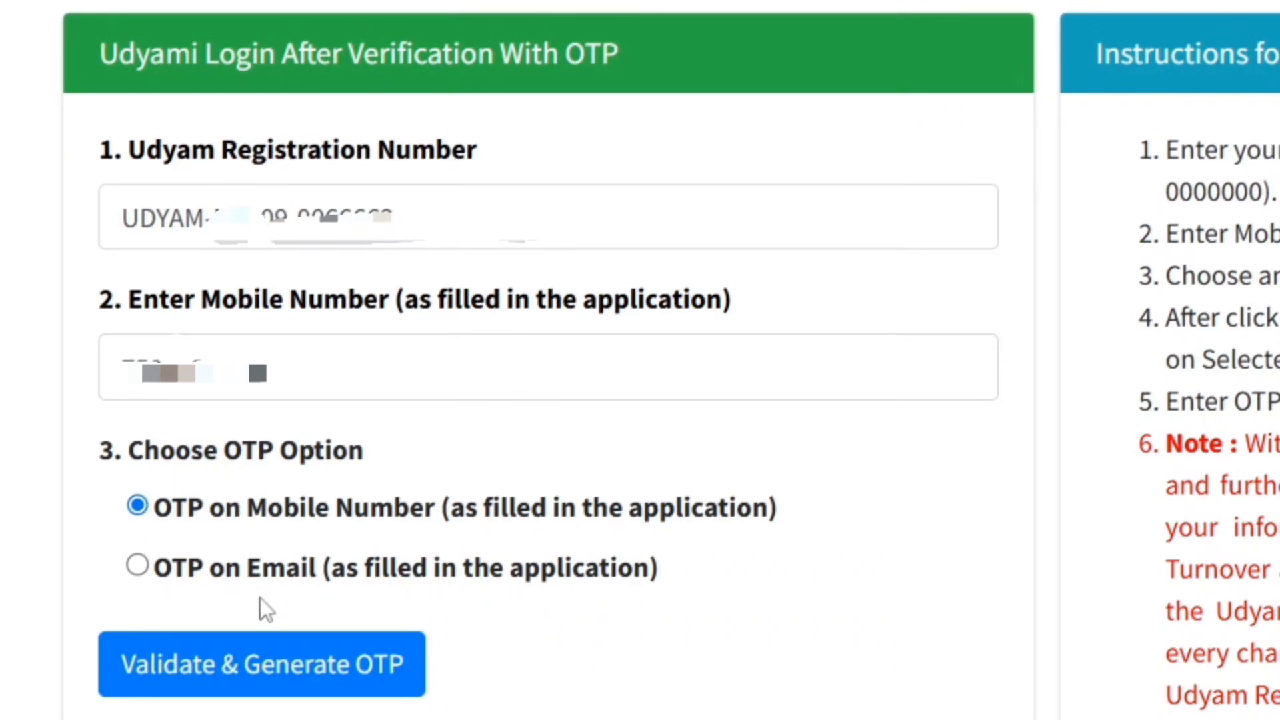
Step: Generate the login OTP, enter the received code, and log in to the Udyam details page
left_click(270, 683)
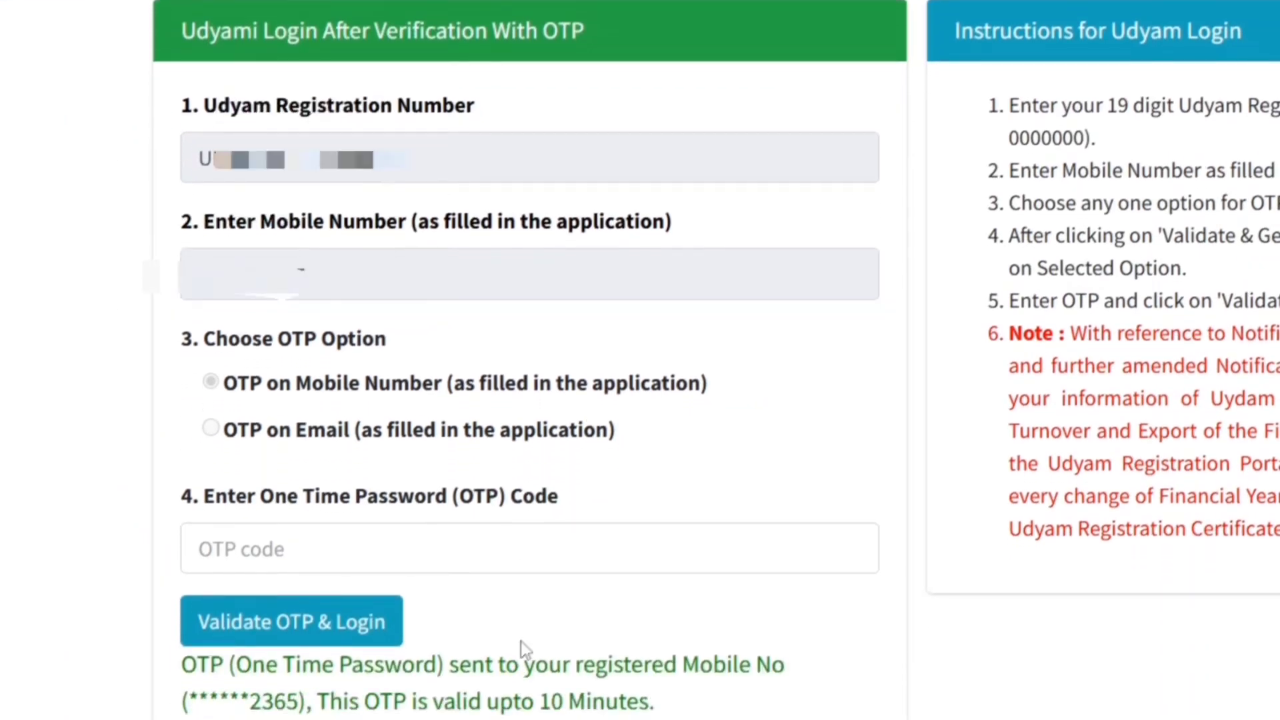
left_click(520, 563)
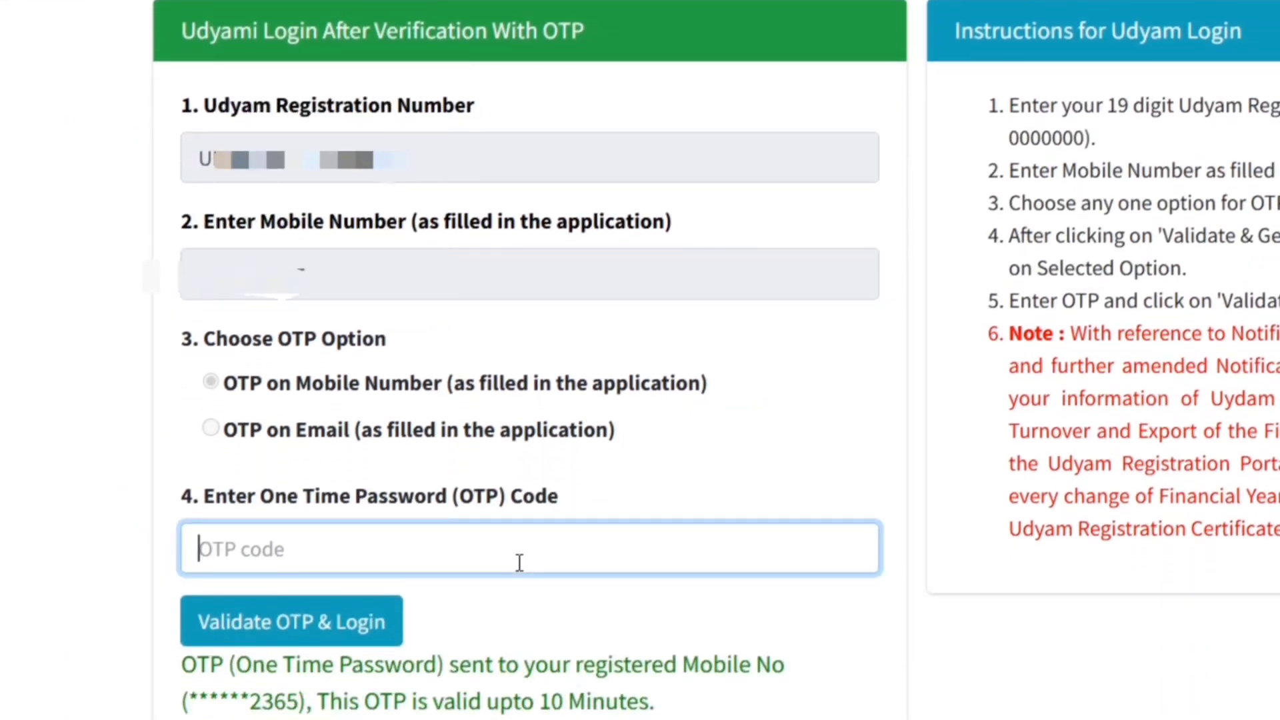
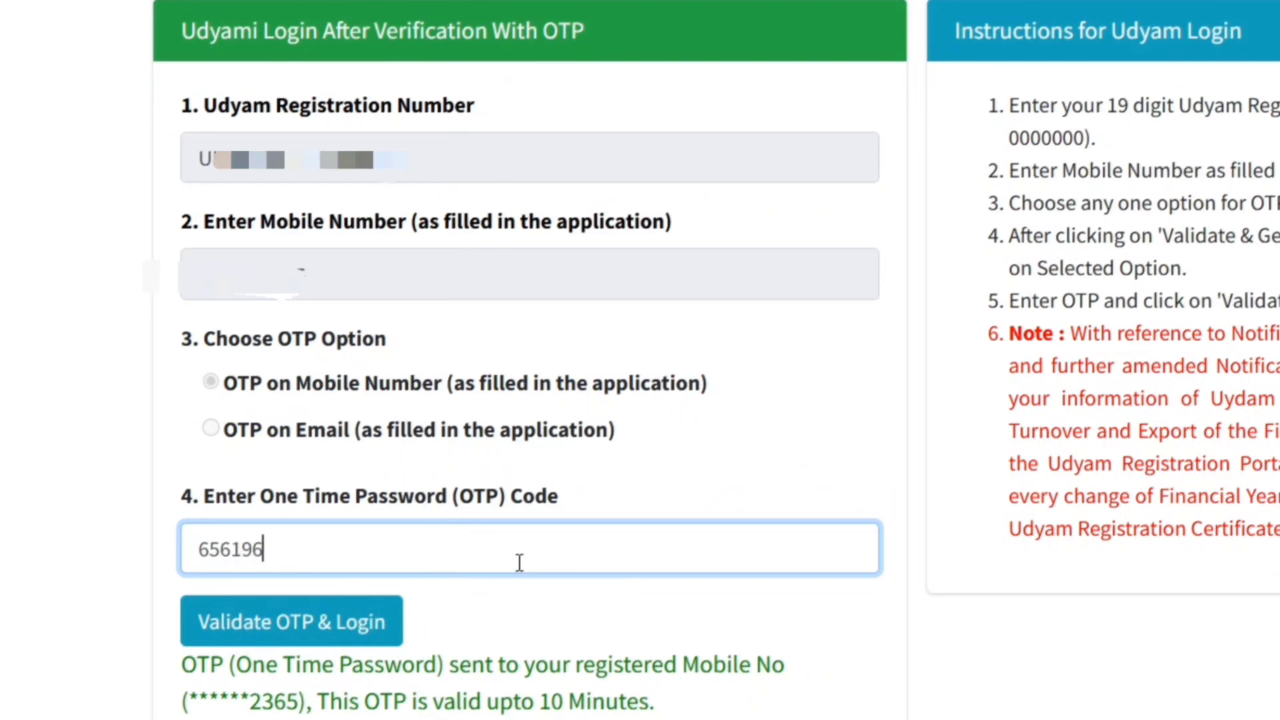
left_click(375, 634)
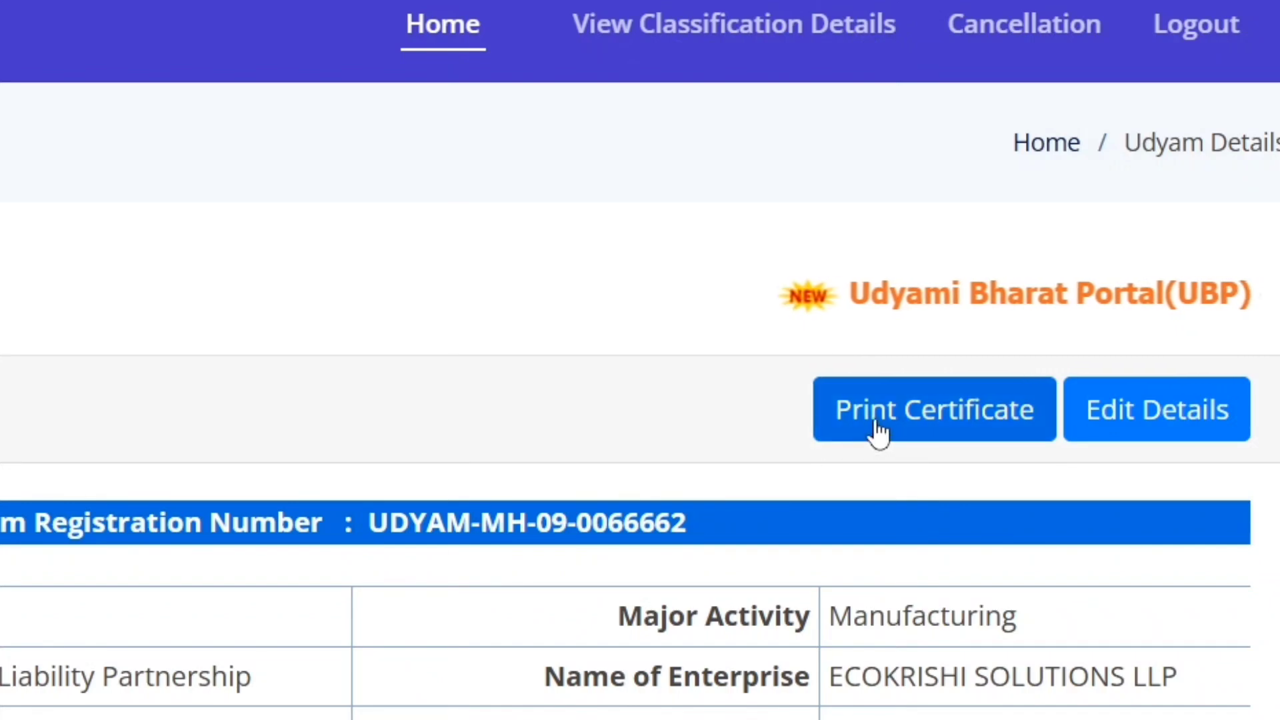
Step: Print the Udyam Registration Certificate on A4 at 75% scale
left_click(886, 434)
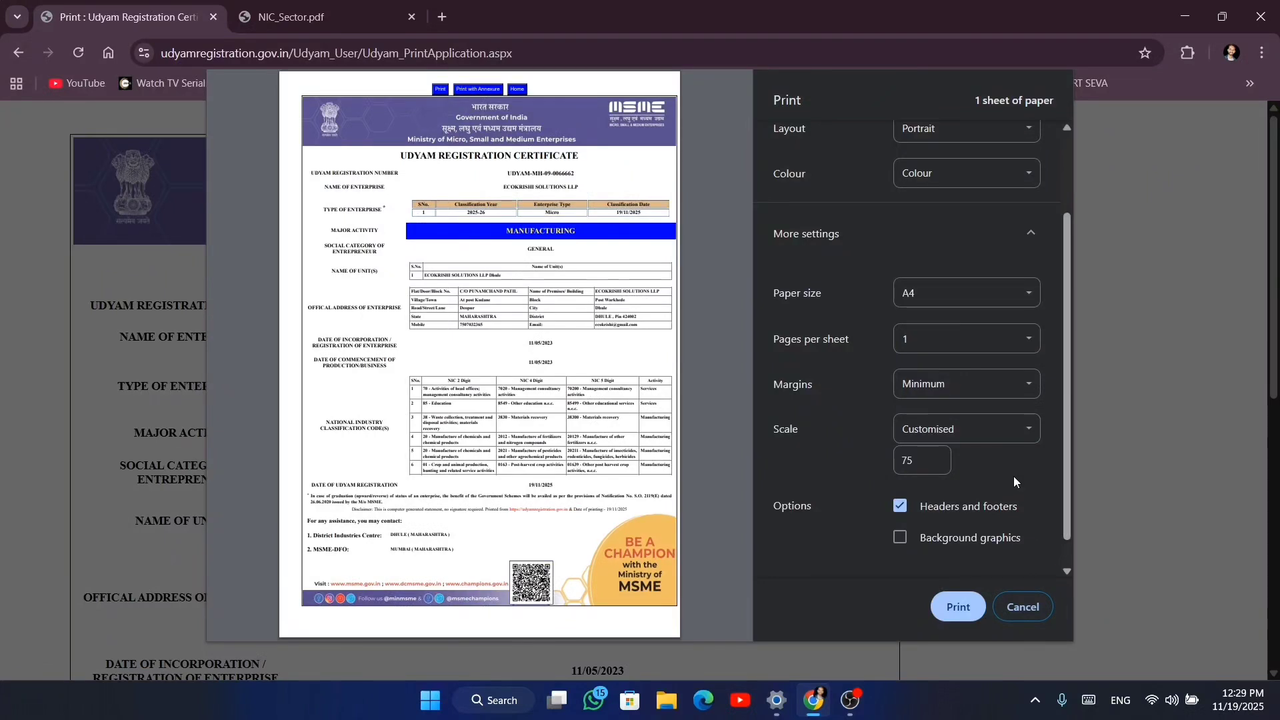
left_click(952, 618)
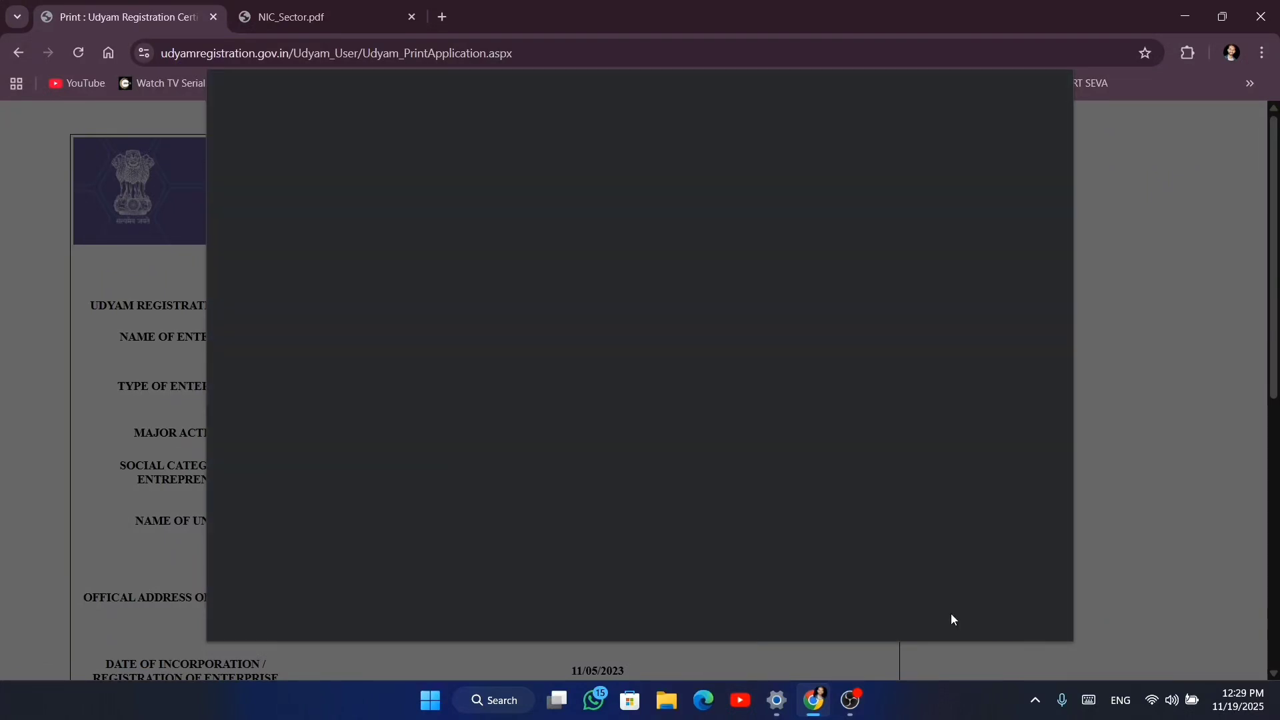